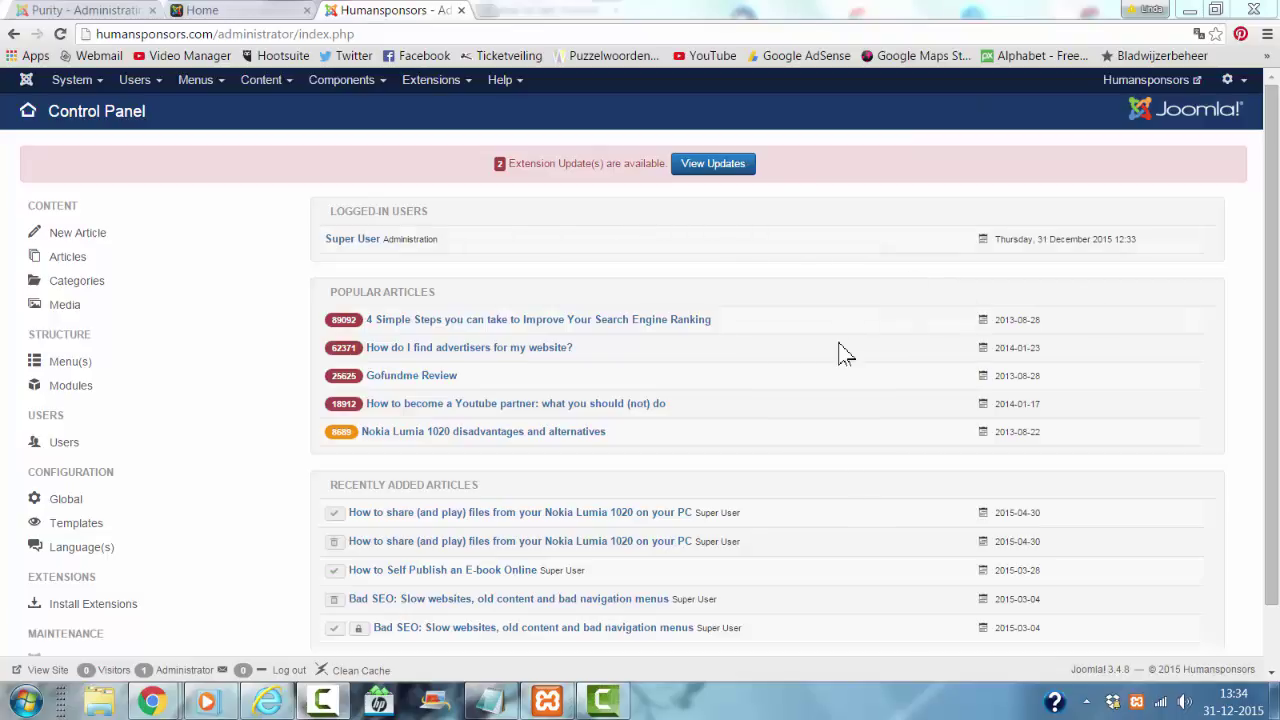
# Open the Articles list and go to page 2, where 'Review: ADW Cleaner by Xplode' appears.
pyautogui.click(264, 80)
pyautogui.click(273, 113)
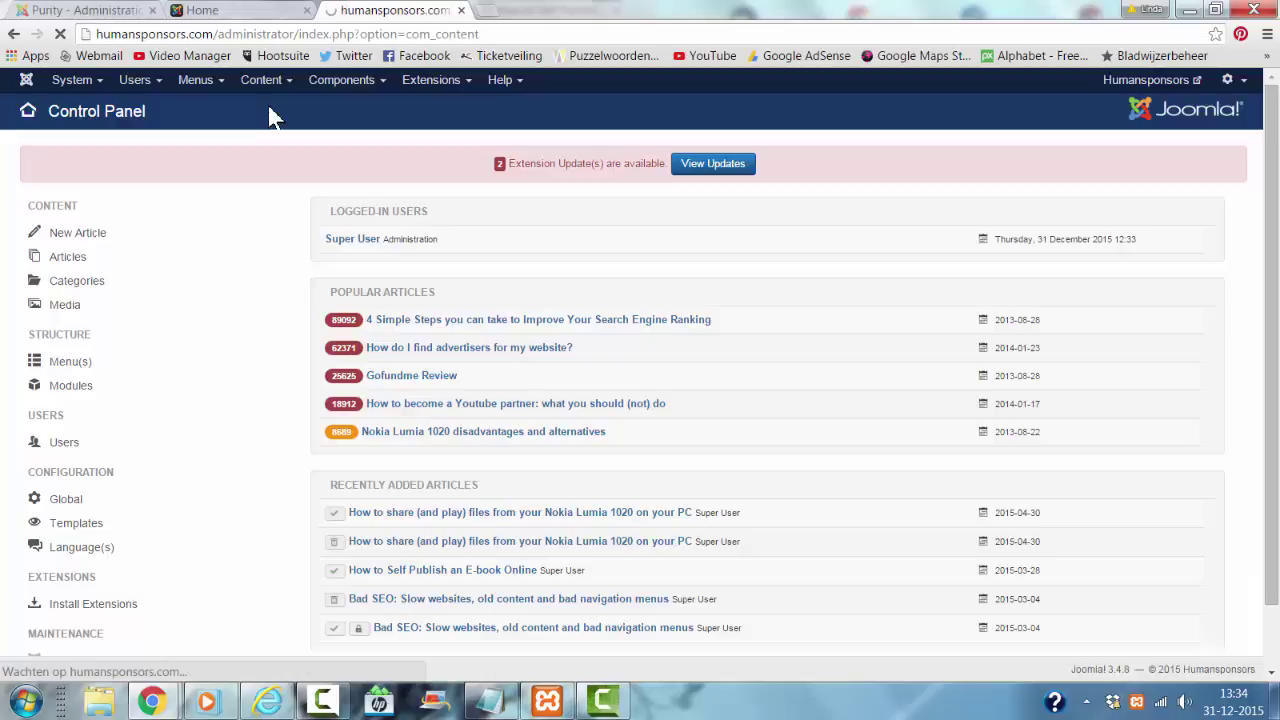
pyautogui.scroll(-3, 625, 463)
pyautogui.scroll(-3, 625, 463)
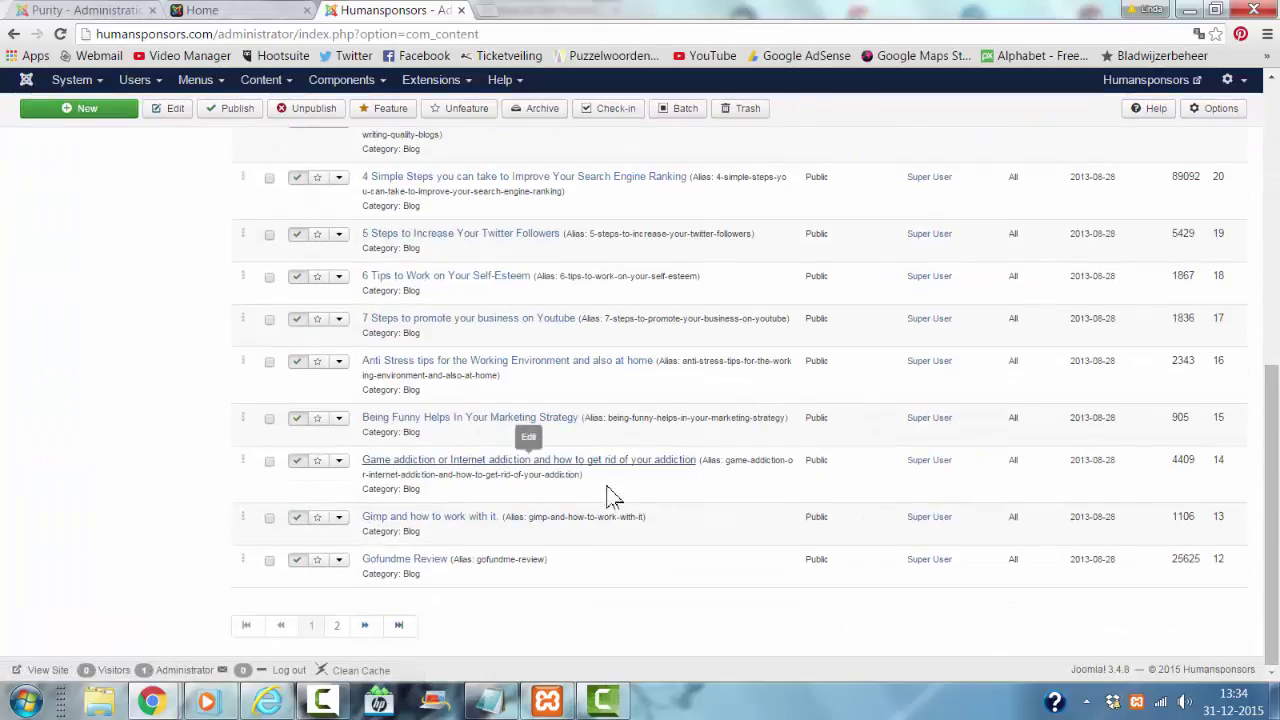
pyautogui.click(341, 625)
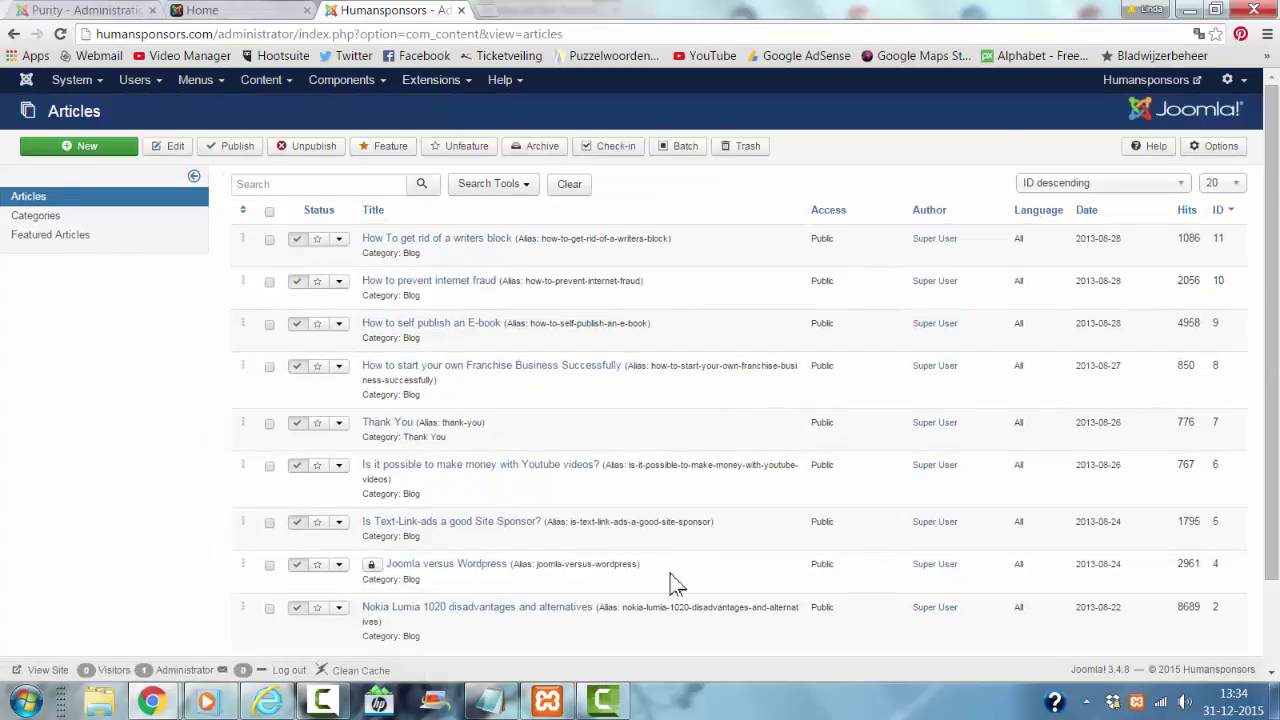
pyautogui.scroll(-2, 672, 585)
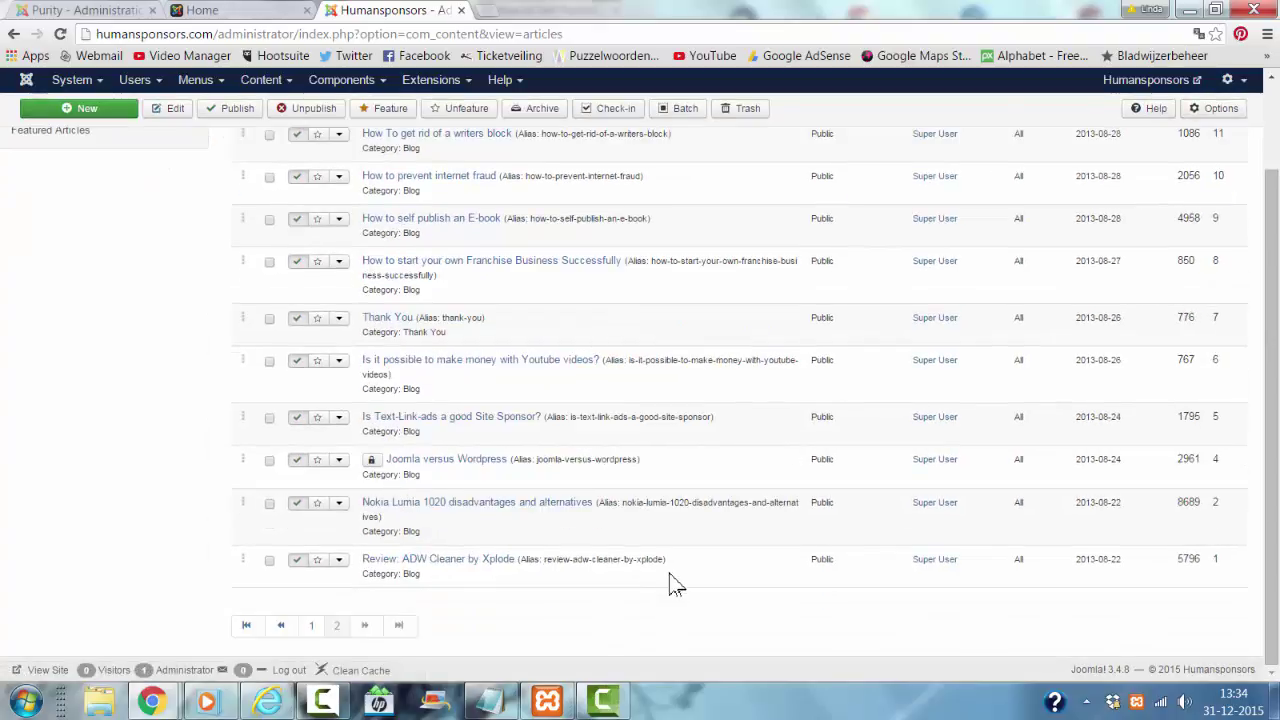
# Open 'Review: ADW Cleaner by Xplode' for editing and copy all of its Source code HTML.
pyautogui.click(458, 564)
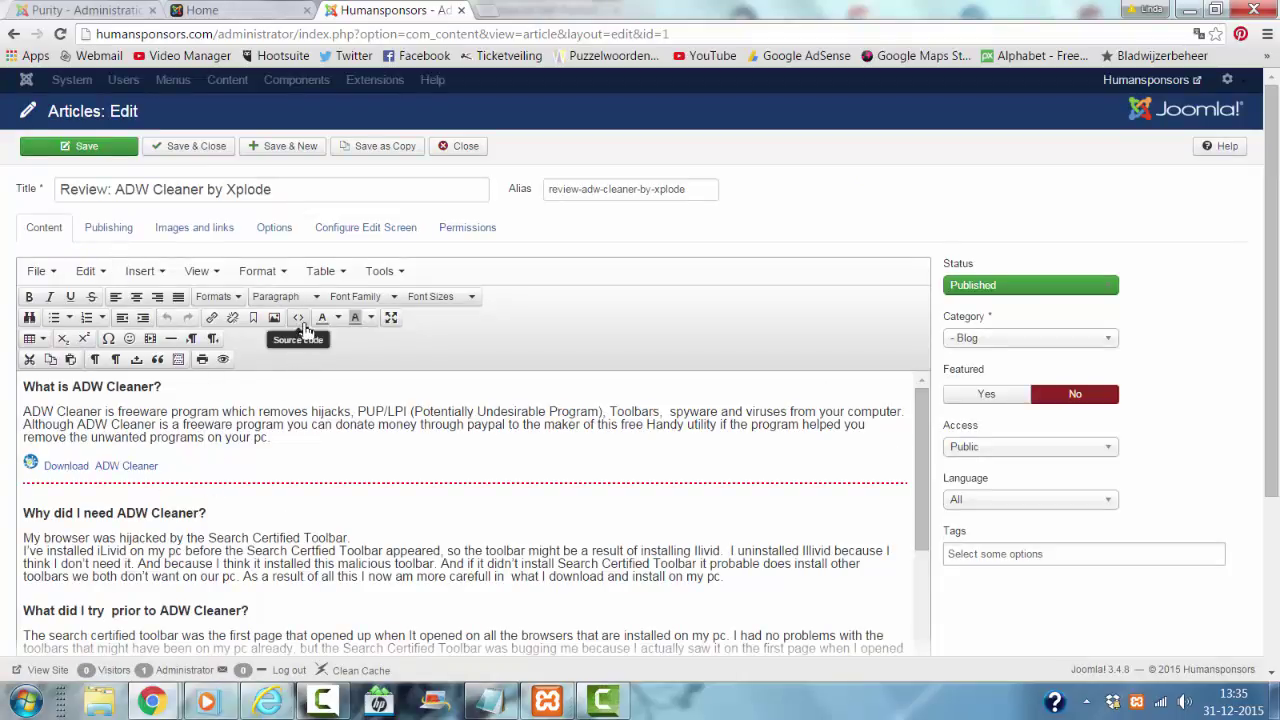
pyautogui.click(298, 318)
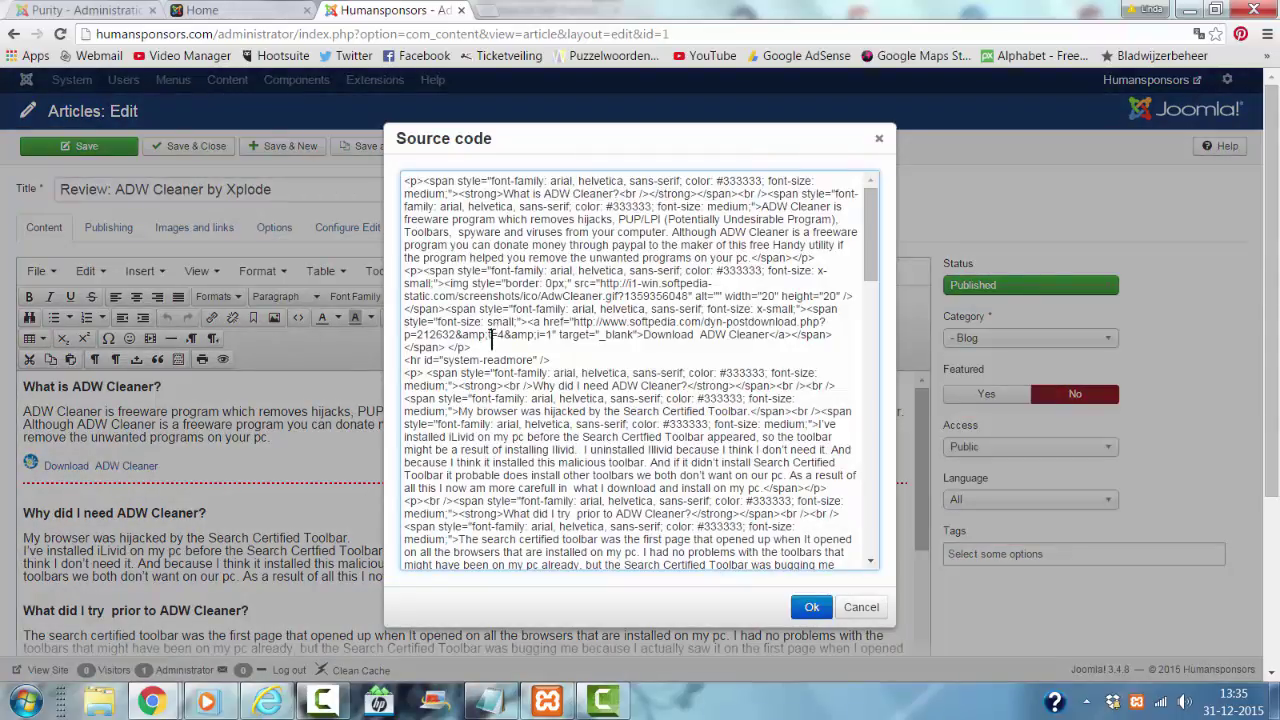
pyautogui.hotkey('ctrl', 'a')
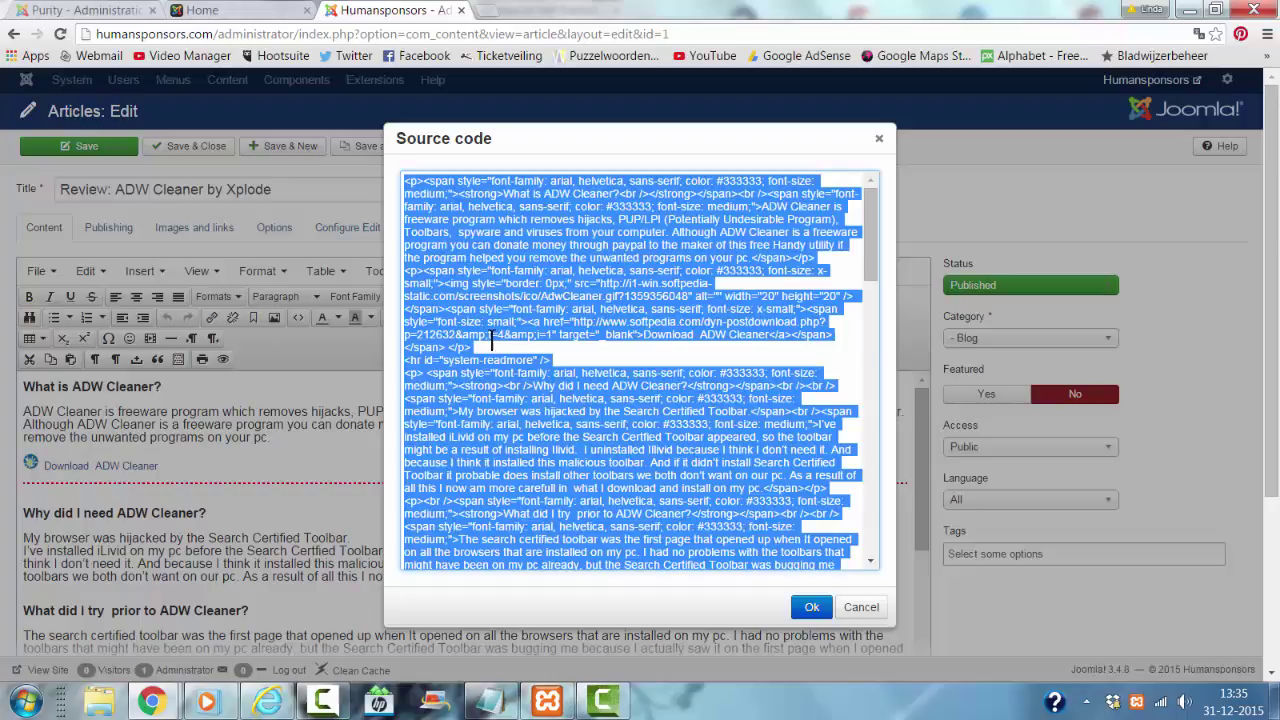
pyautogui.click(491, 340)
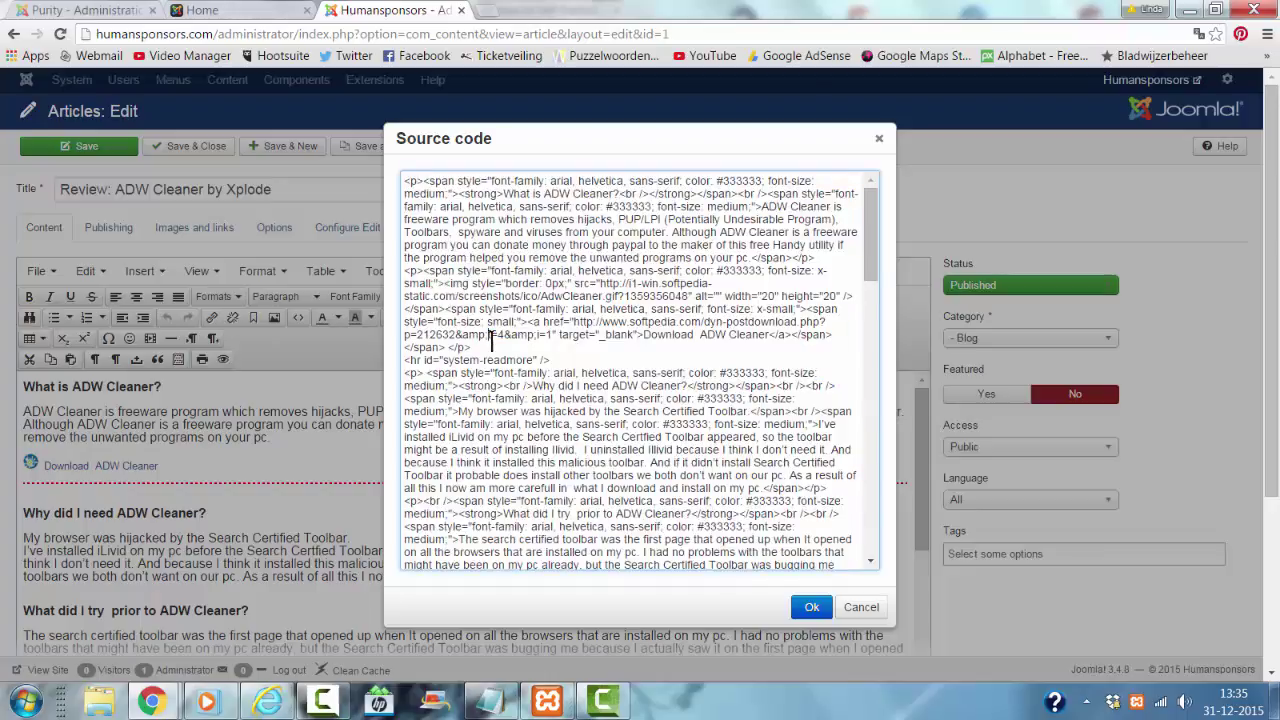
pyautogui.hotkey('ctrl', 'a')
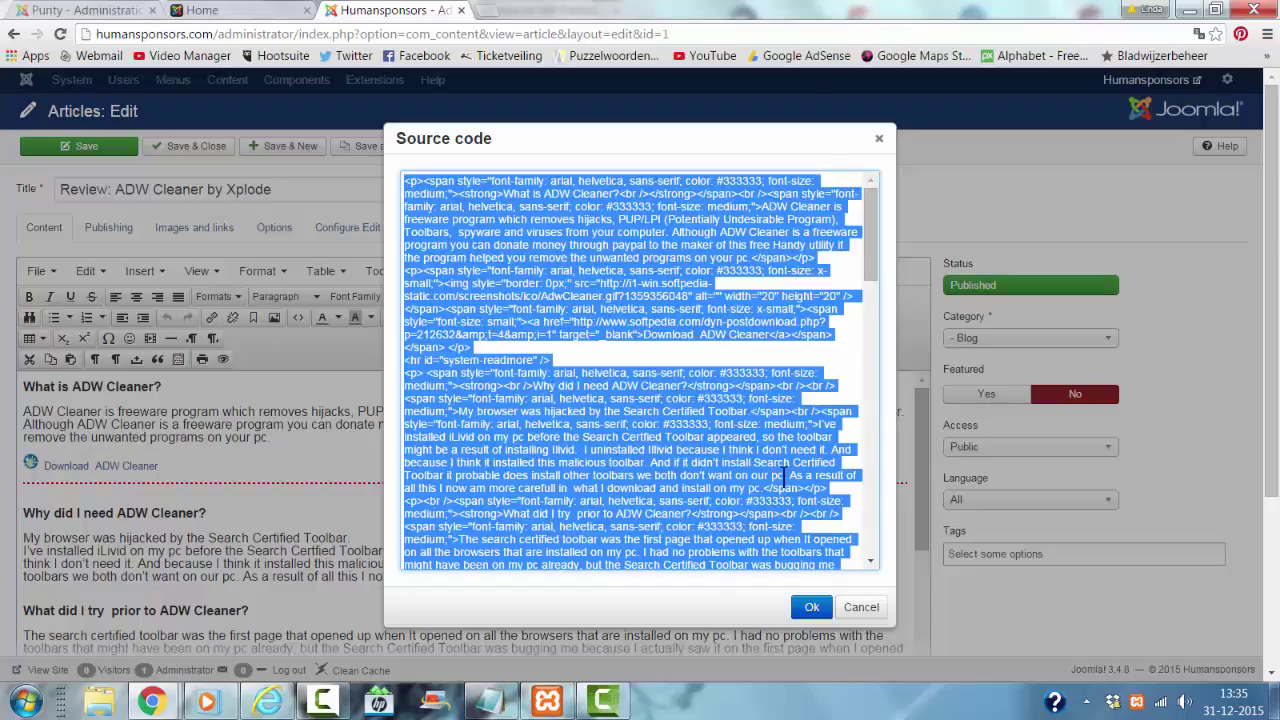
pyautogui.click(813, 607)
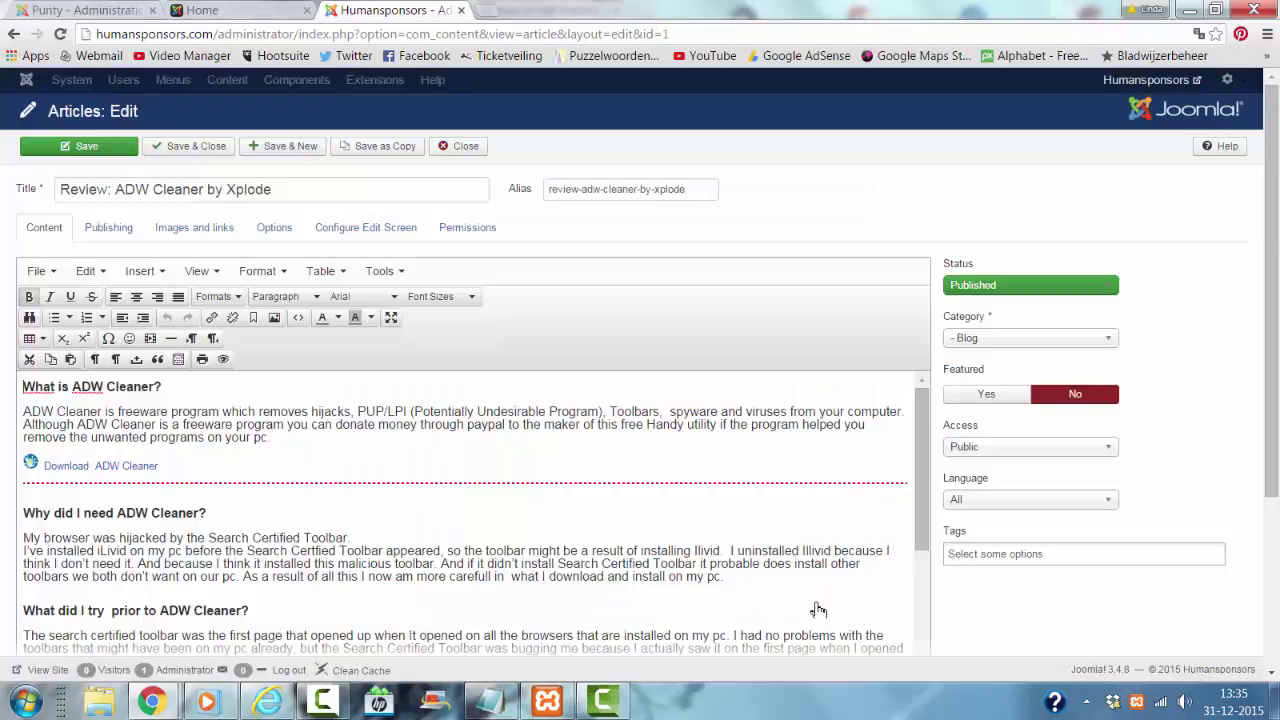
# Start a new article in the offline Purity site's Articles manager.
pyautogui.click(86, 10)
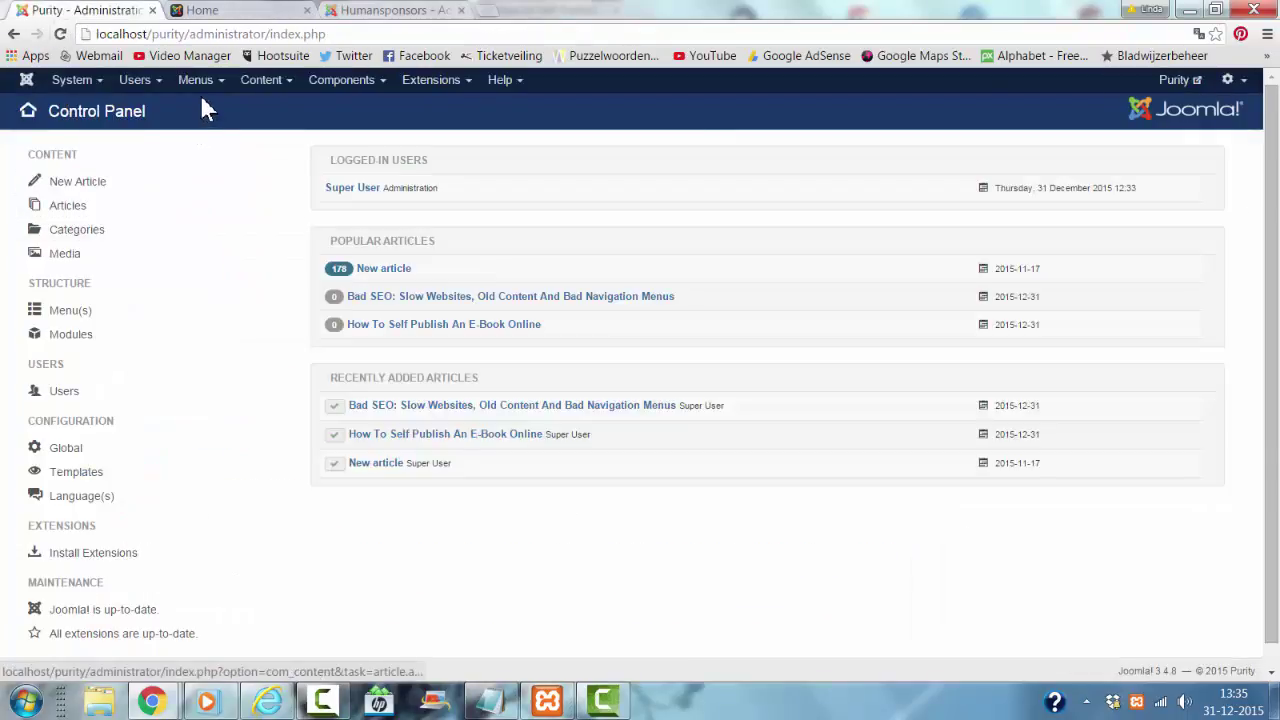
pyautogui.click(262, 82)
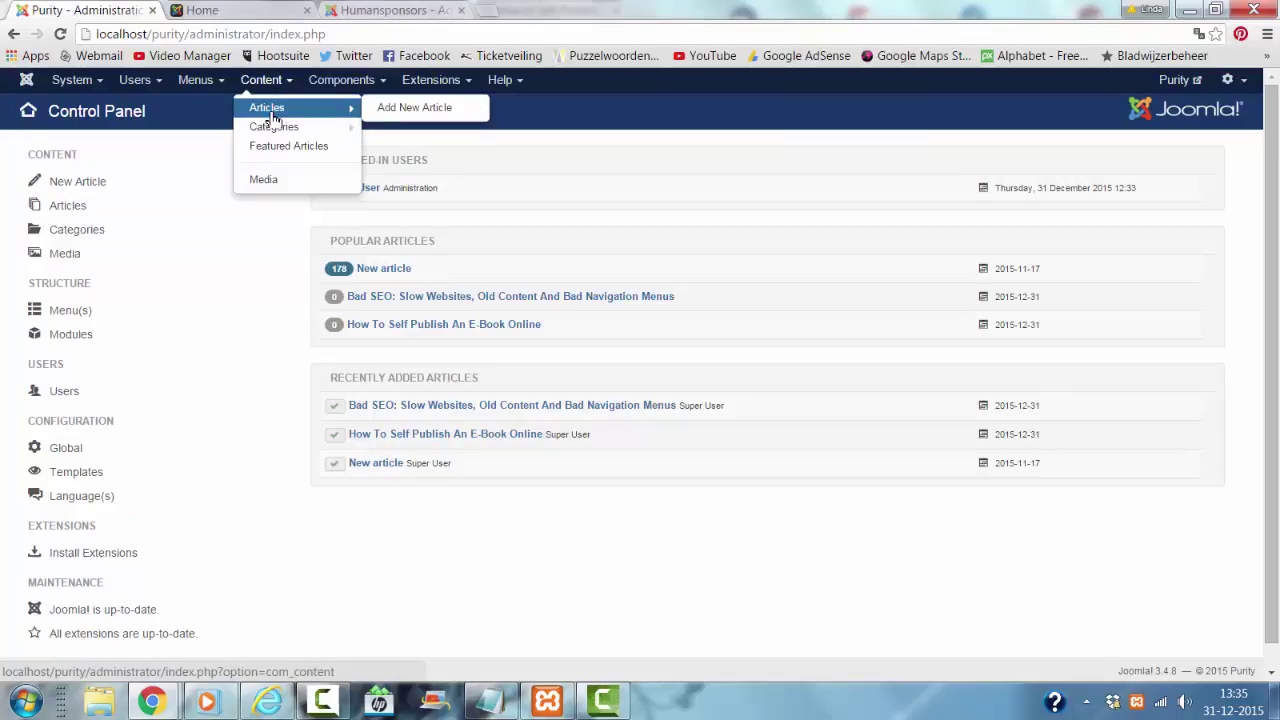
pyautogui.click(272, 116)
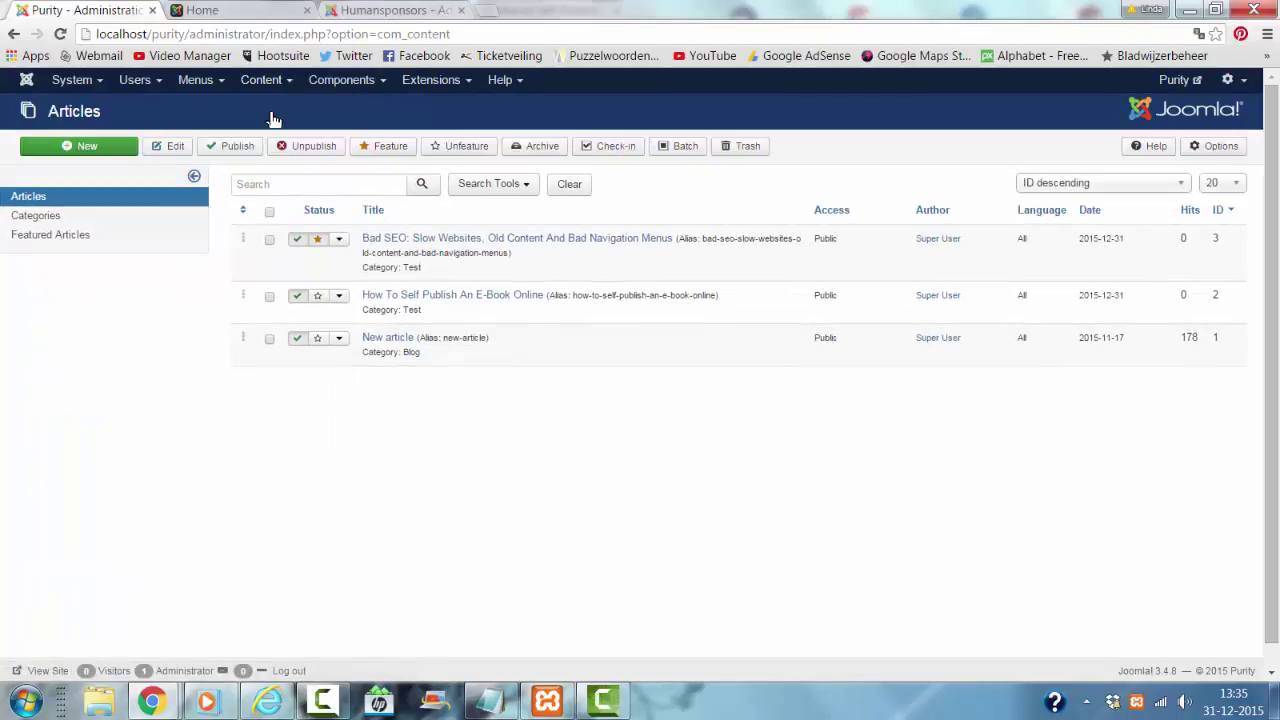
pyautogui.click(79, 146)
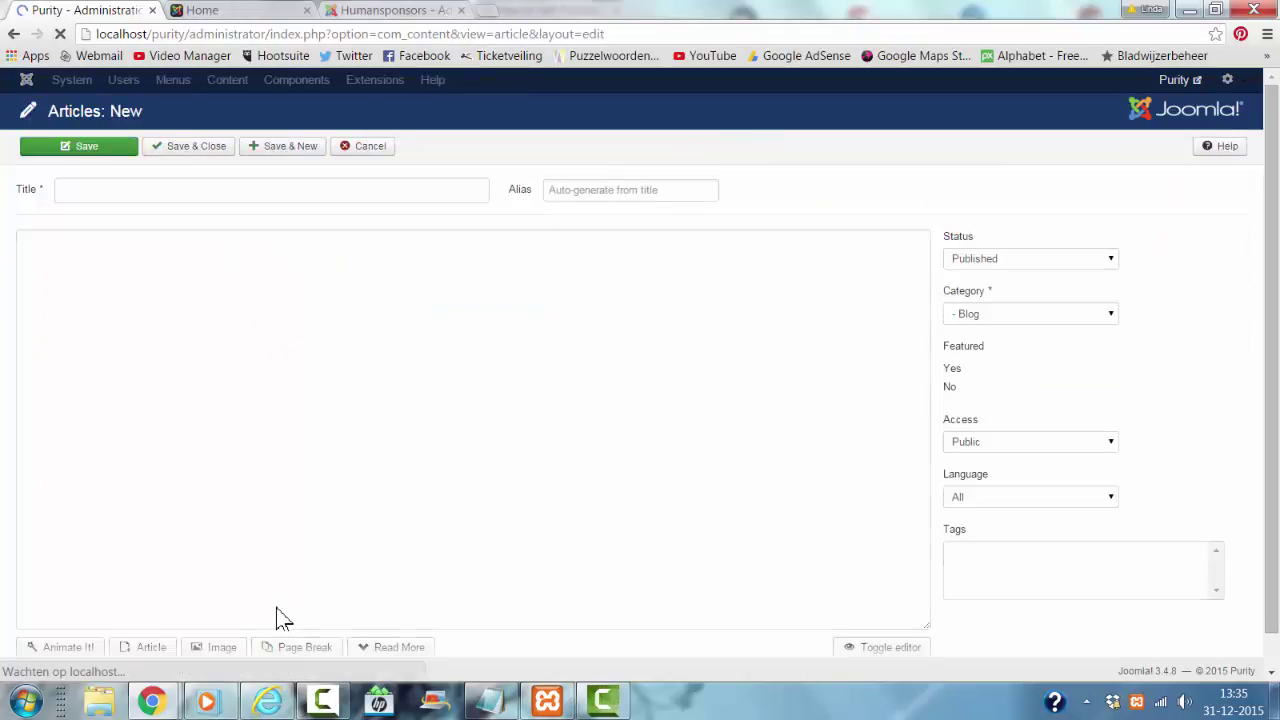
# Paste the copied ADW Cleaner HTML into the new article's Source code view and apply it.
pyautogui.hotkey('ctrl', 'v')
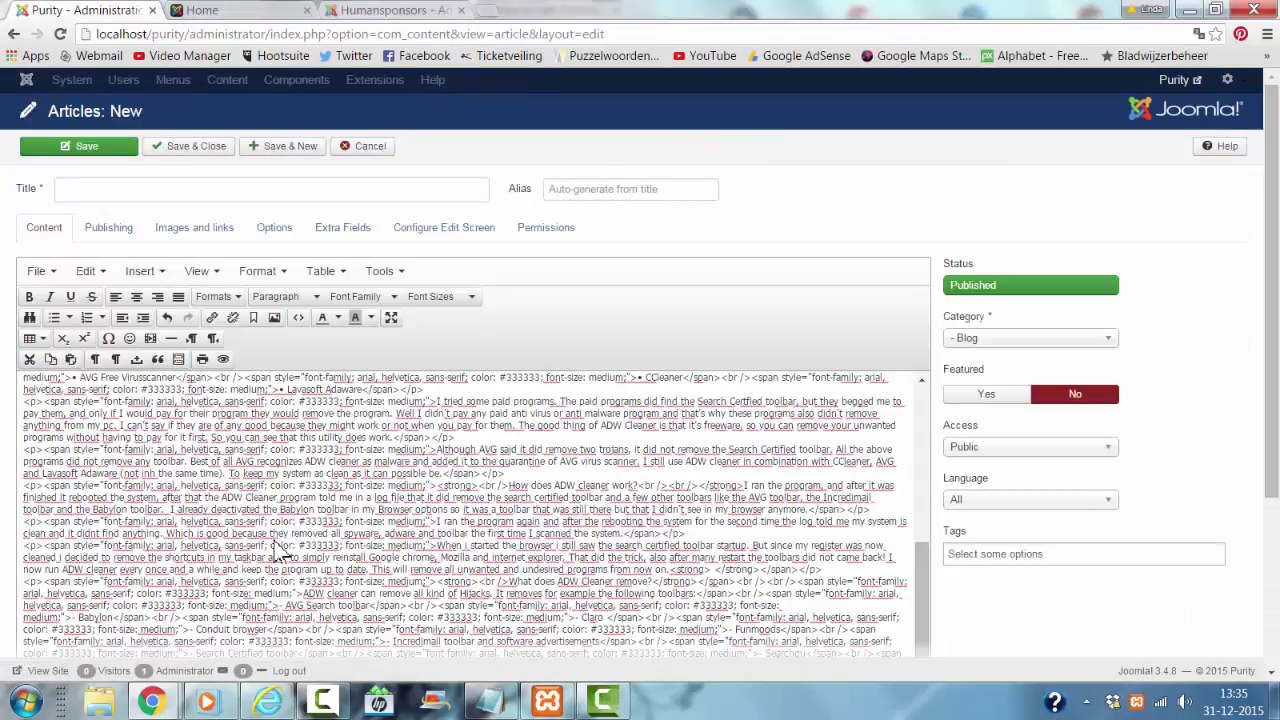
pyautogui.hotkey('ctrl', 'z')
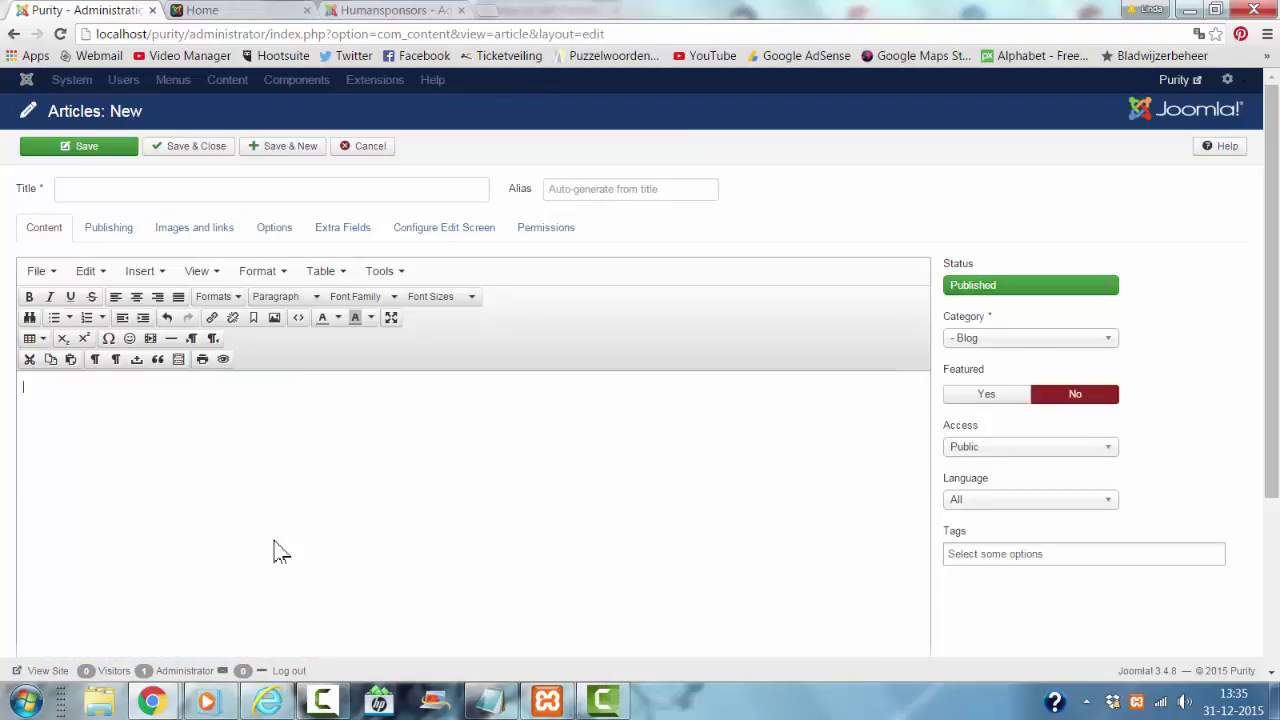
pyautogui.click(299, 318)
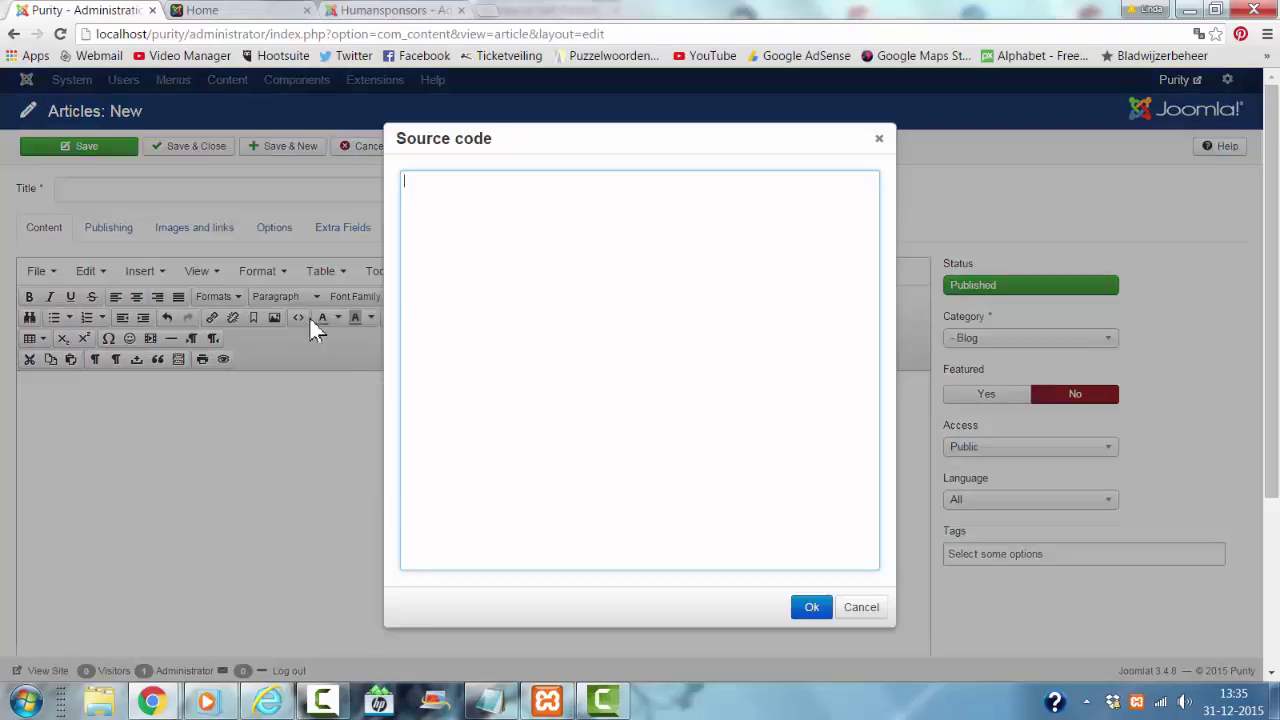
pyautogui.hotkey('ctrl', 'v')
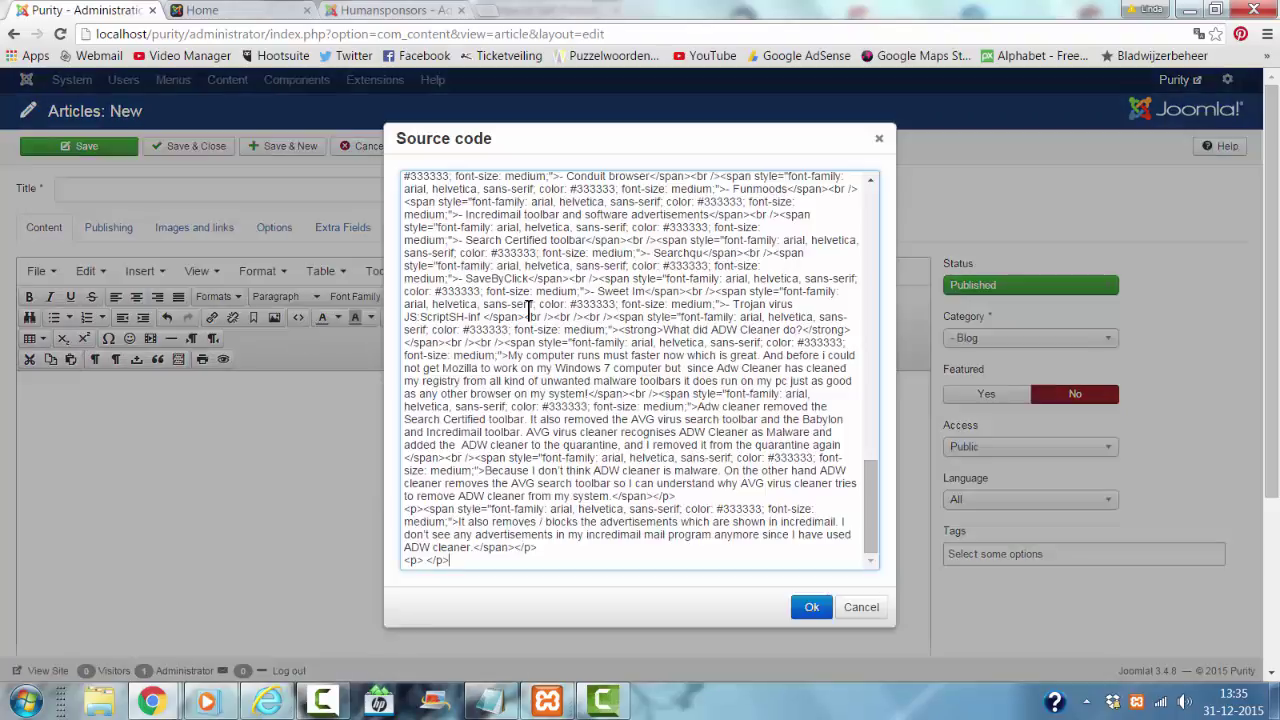
pyautogui.scroll(10, 531, 280)
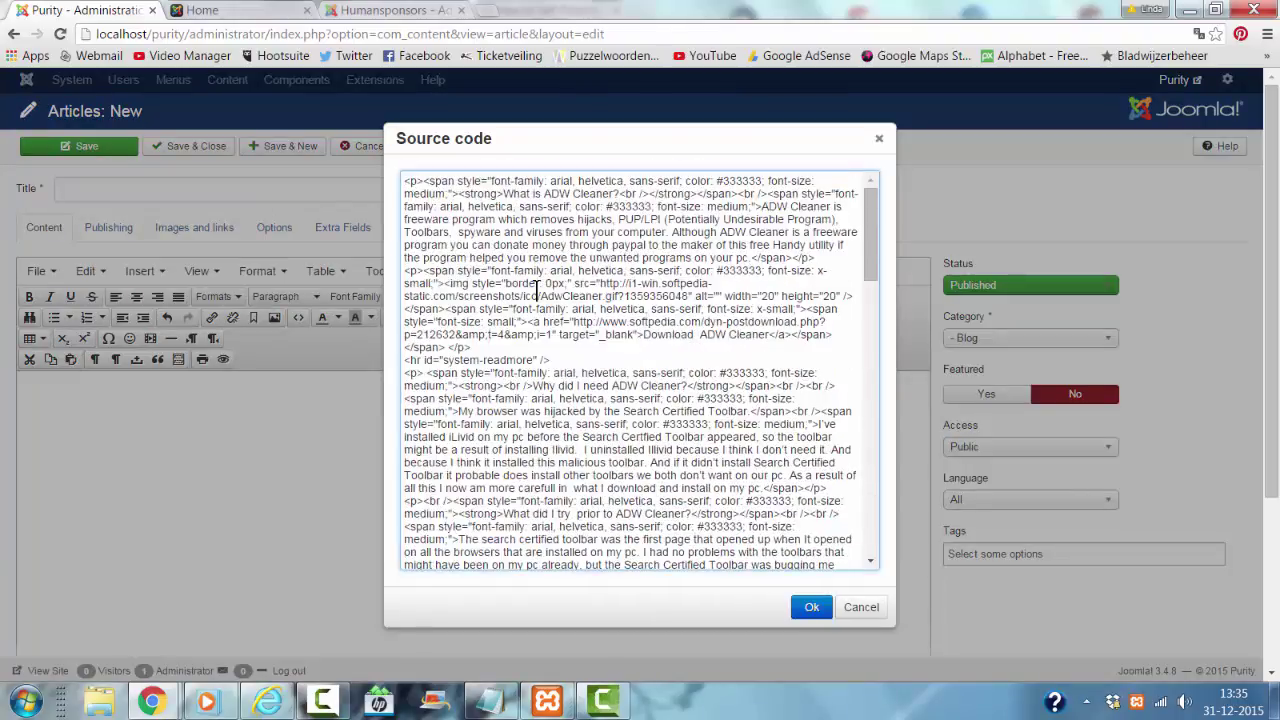
pyautogui.click(809, 607)
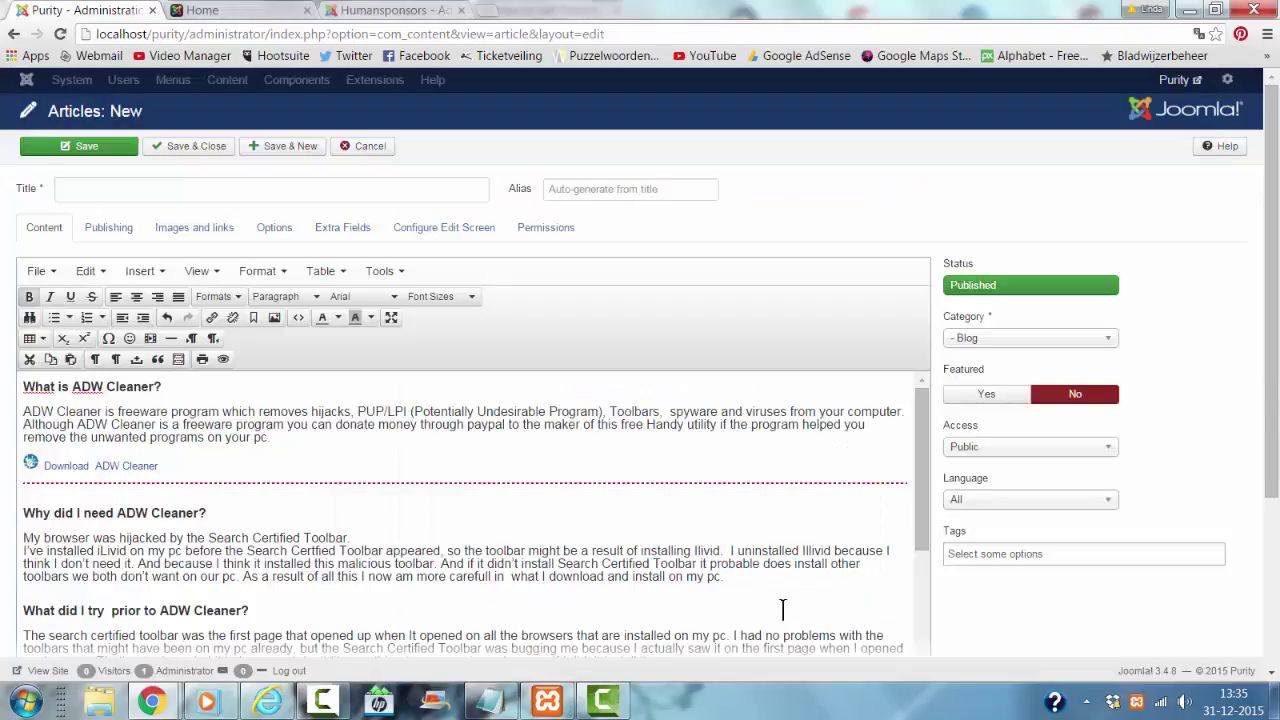
pyautogui.scroll(-10, 783, 609)
pyautogui.scroll(15, 748, 583)
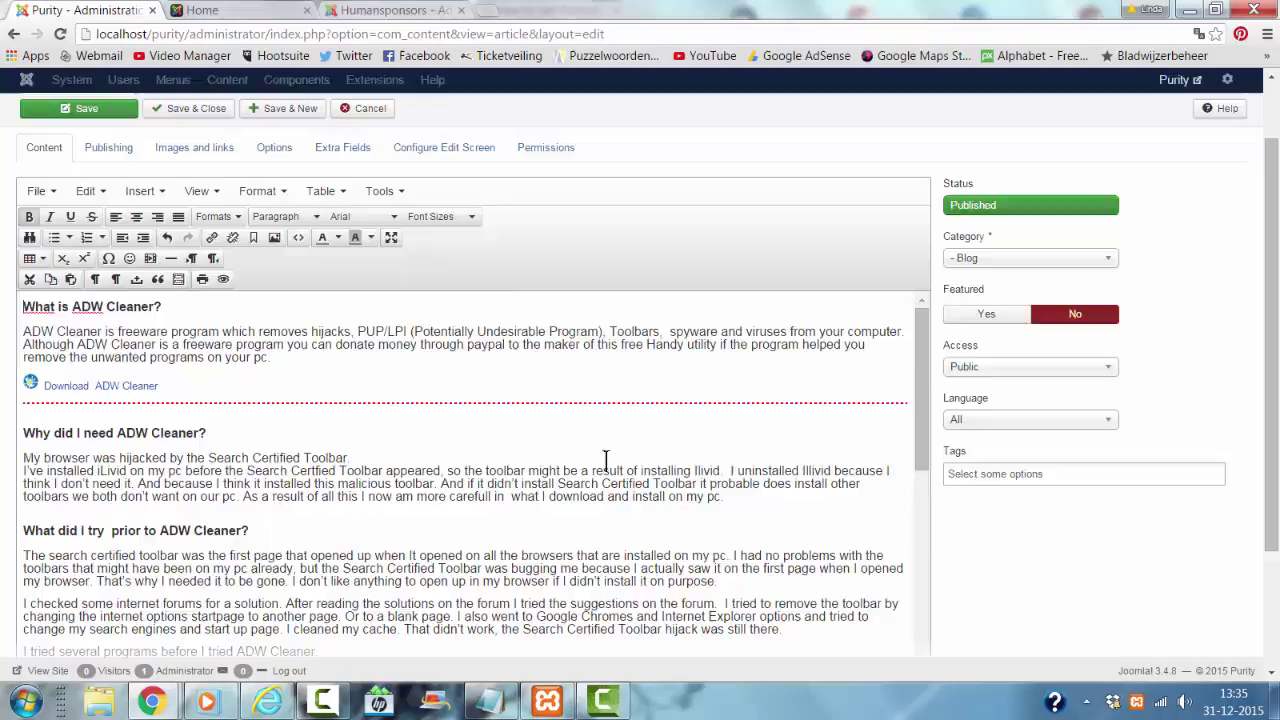
# Copy the live title and paste 'Review: ADW Cleaner by Xplode' into the Purity article's Title.
pyautogui.click(398, 12)
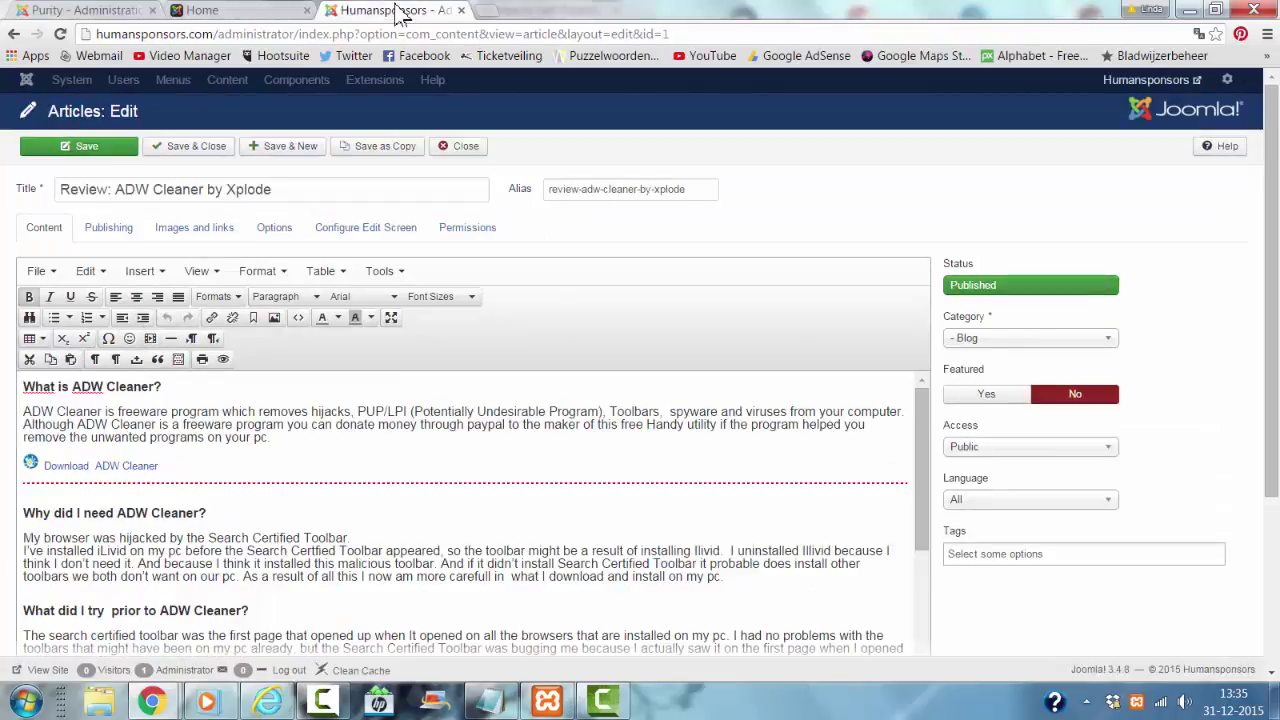
pyautogui.moveTo(351, 189); pyautogui.dragTo(60, 188)
pyautogui.hotkey('ctrl', 'c')
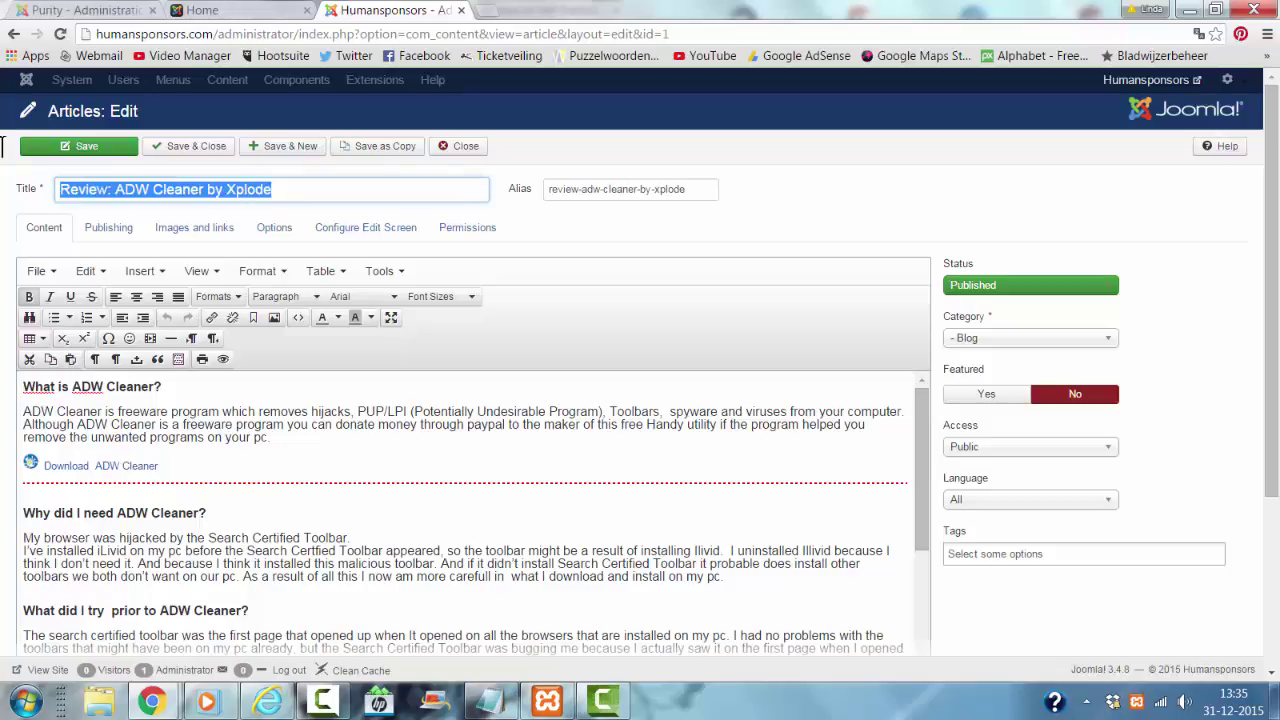
pyautogui.click(98, 12)
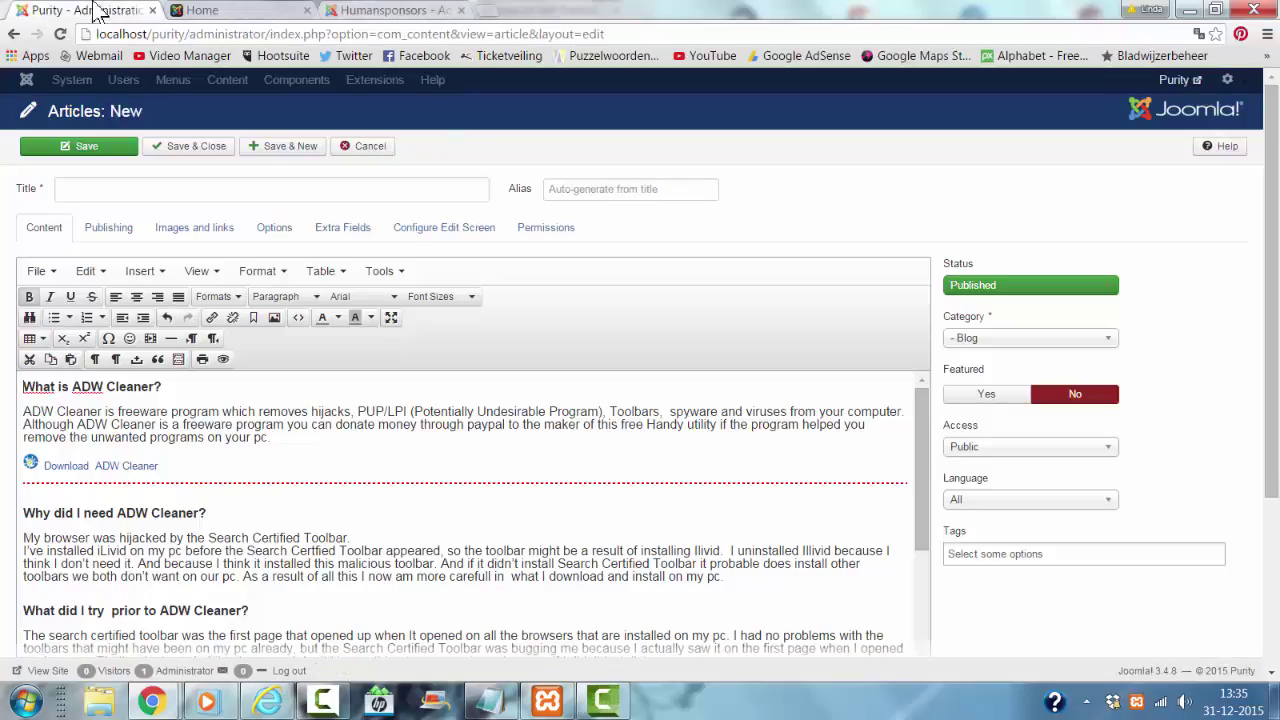
pyautogui.click(210, 184)
pyautogui.hotkey('ctrl', 'v')
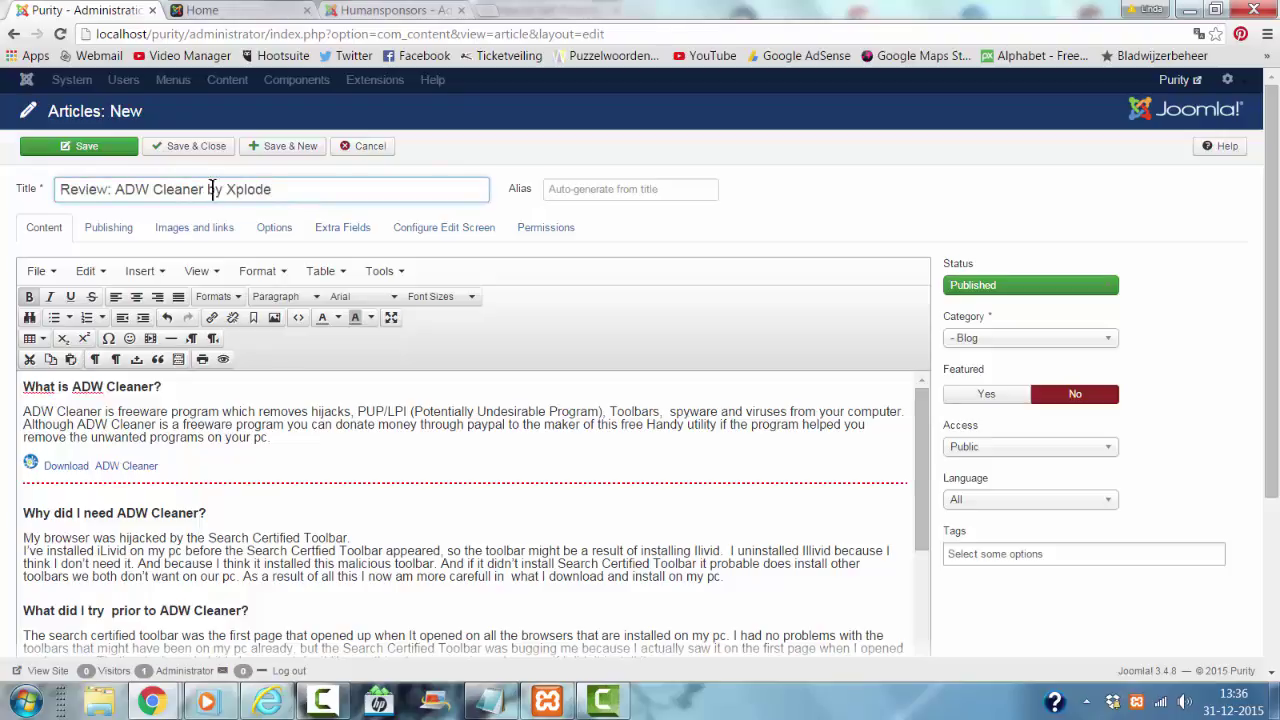
pyautogui.click(405, 10)
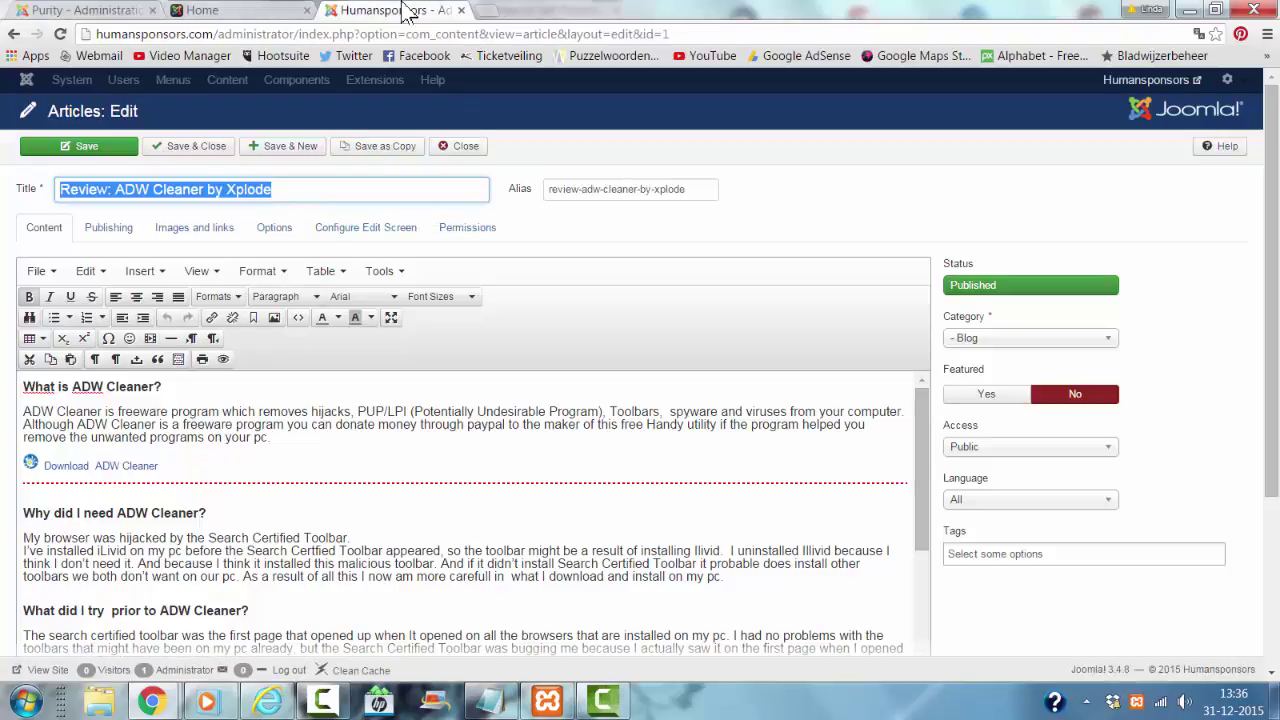
# Copy the article's opening paragraph into its Meta Description field.
pyautogui.click(132, 230)
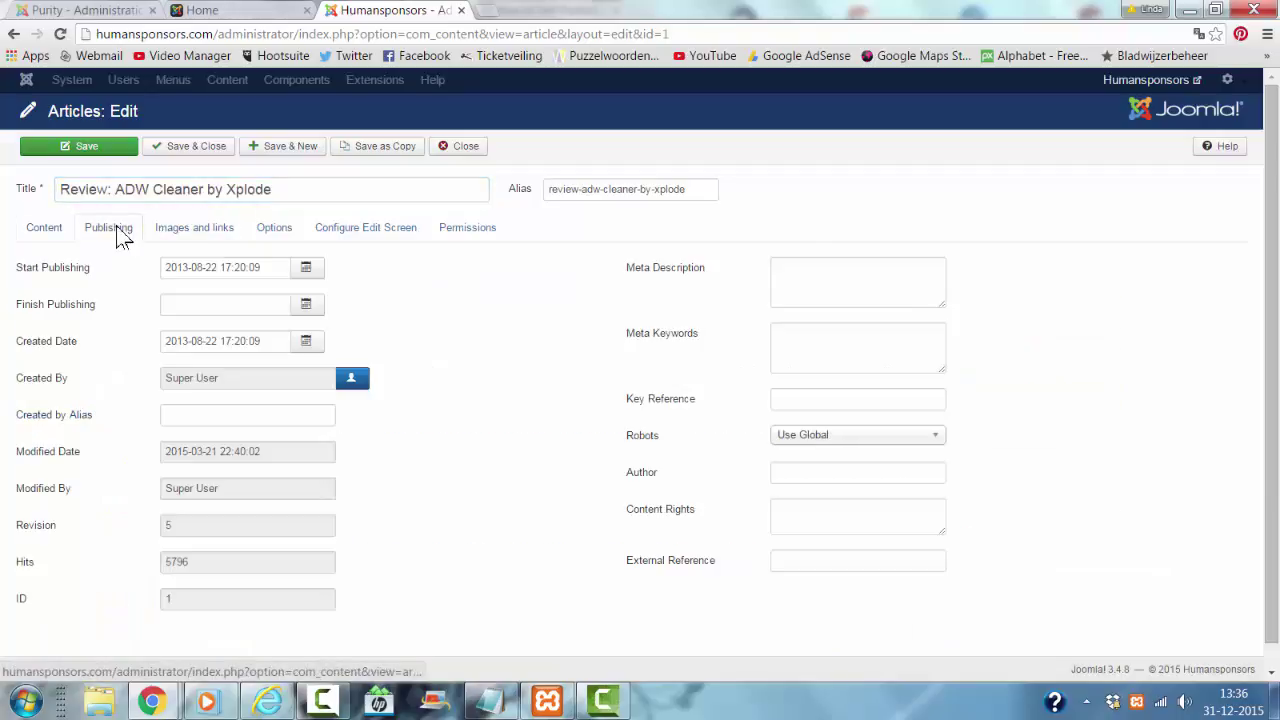
pyautogui.click(44, 228)
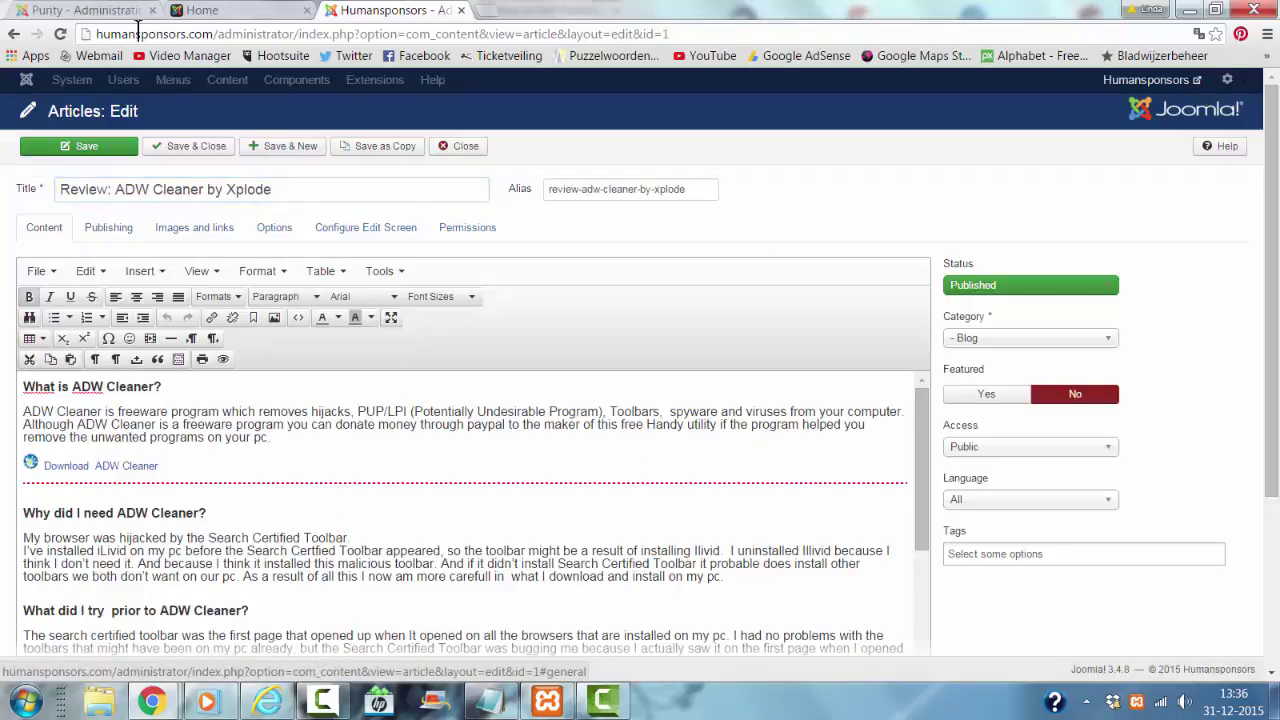
pyautogui.moveTo(297, 443); pyautogui.dragTo(22, 412)
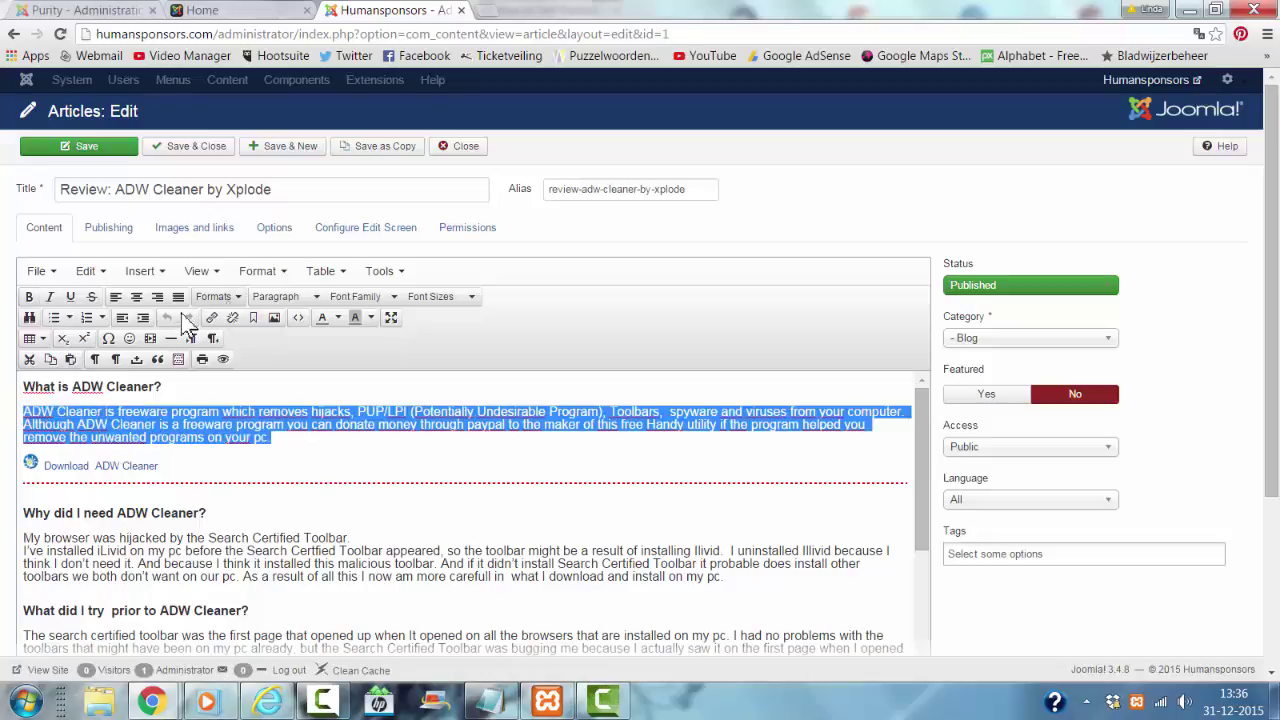
pyautogui.click(122, 240)
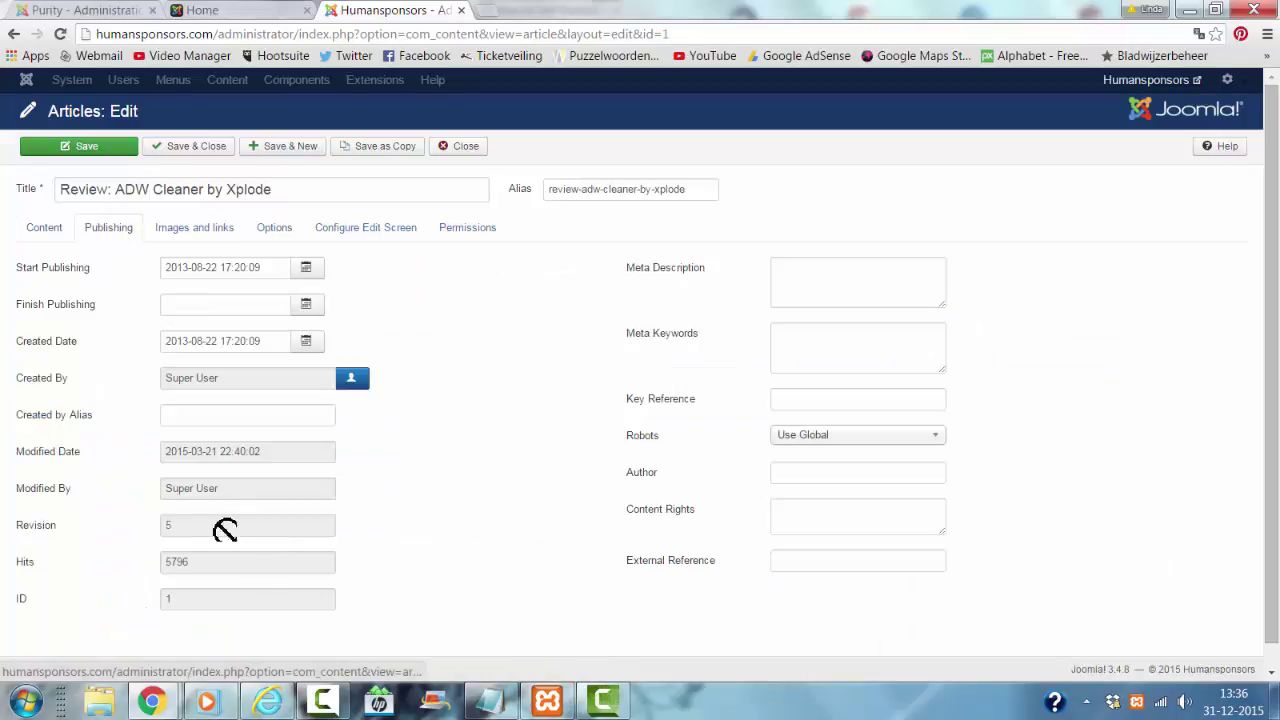
pyautogui.click(800, 277)
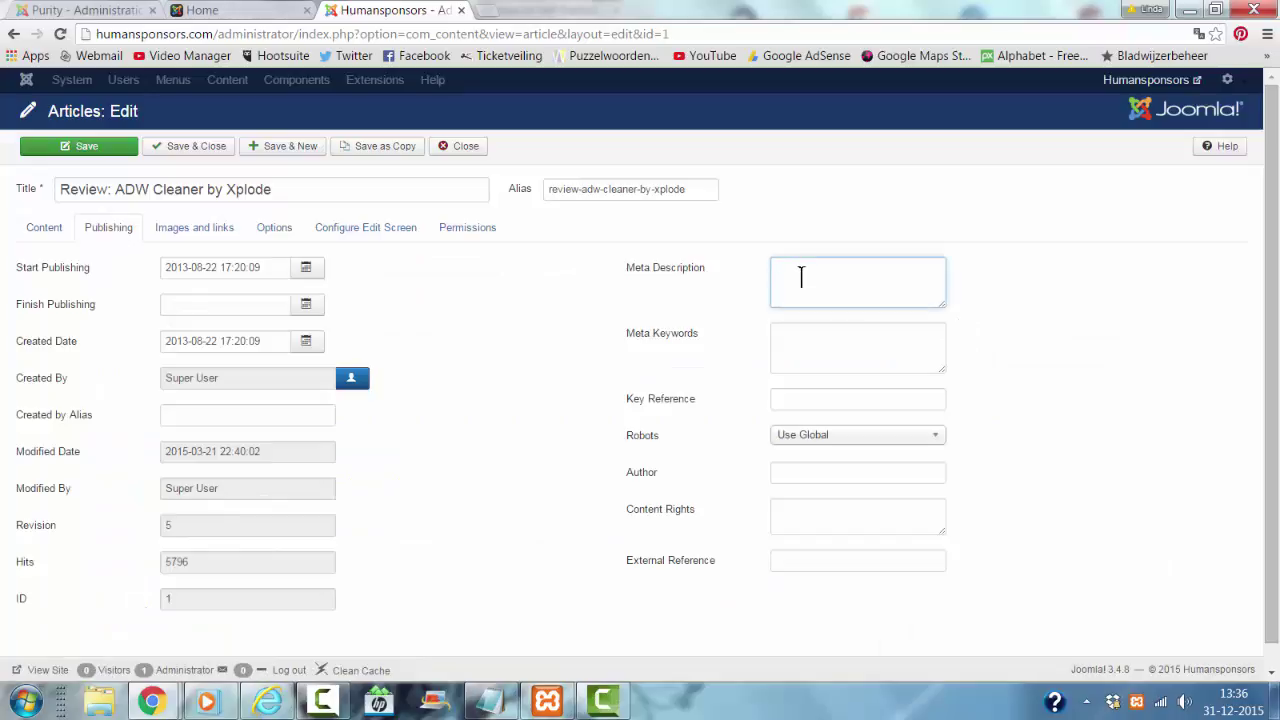
pyautogui.hotkey('ctrl', 'v')
# Fill Meta Keywords with 'ADW Cleaner, Handy Utility, Search Certified Toolbar'.
pyautogui.click(838, 350)
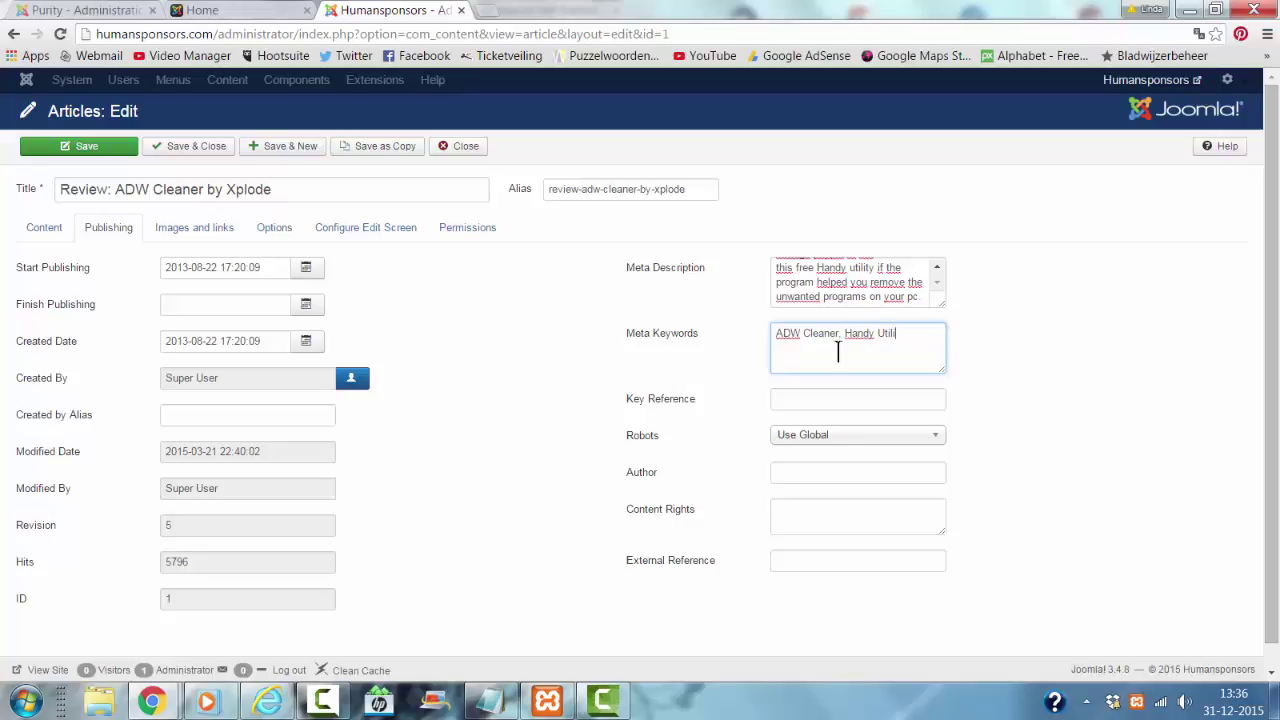
pyautogui.click(38, 238)
pyautogui.scroll(-1, 407, 537)
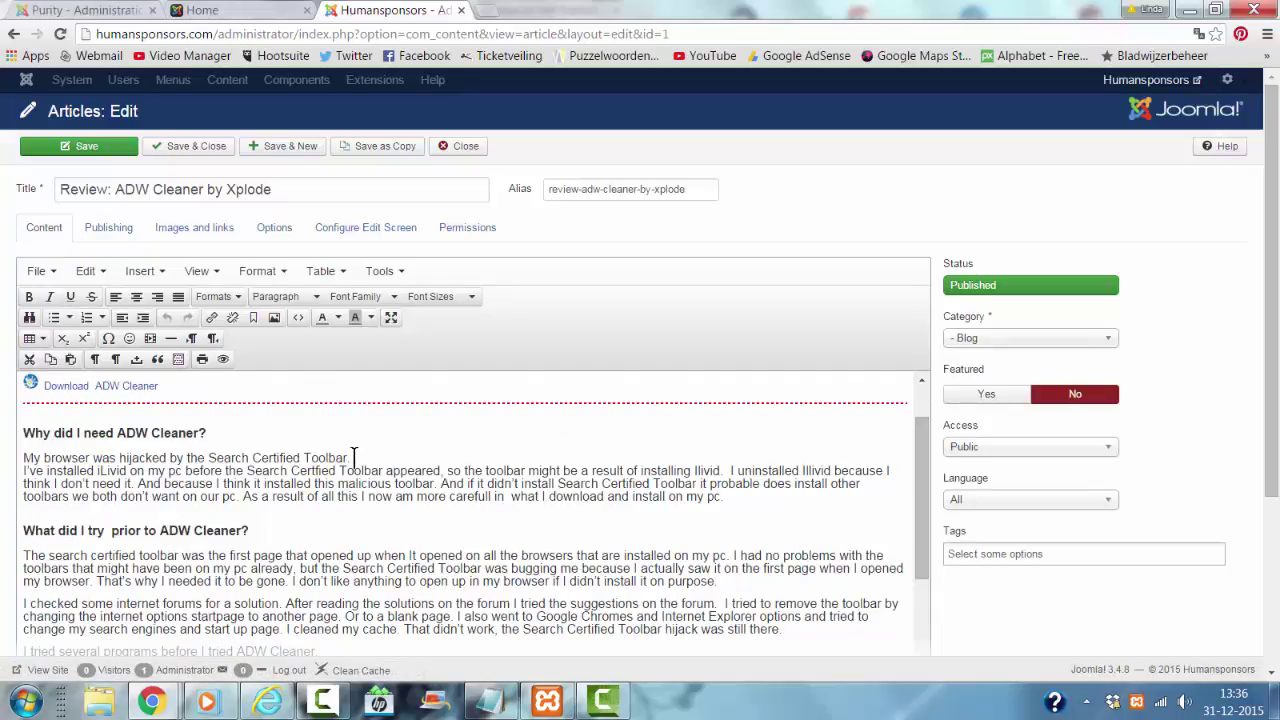
pyautogui.moveTo(24, 385); pyautogui.dragTo(349, 457)
pyautogui.hotkey('ctrl', 'c')
pyautogui.click(222, 451)
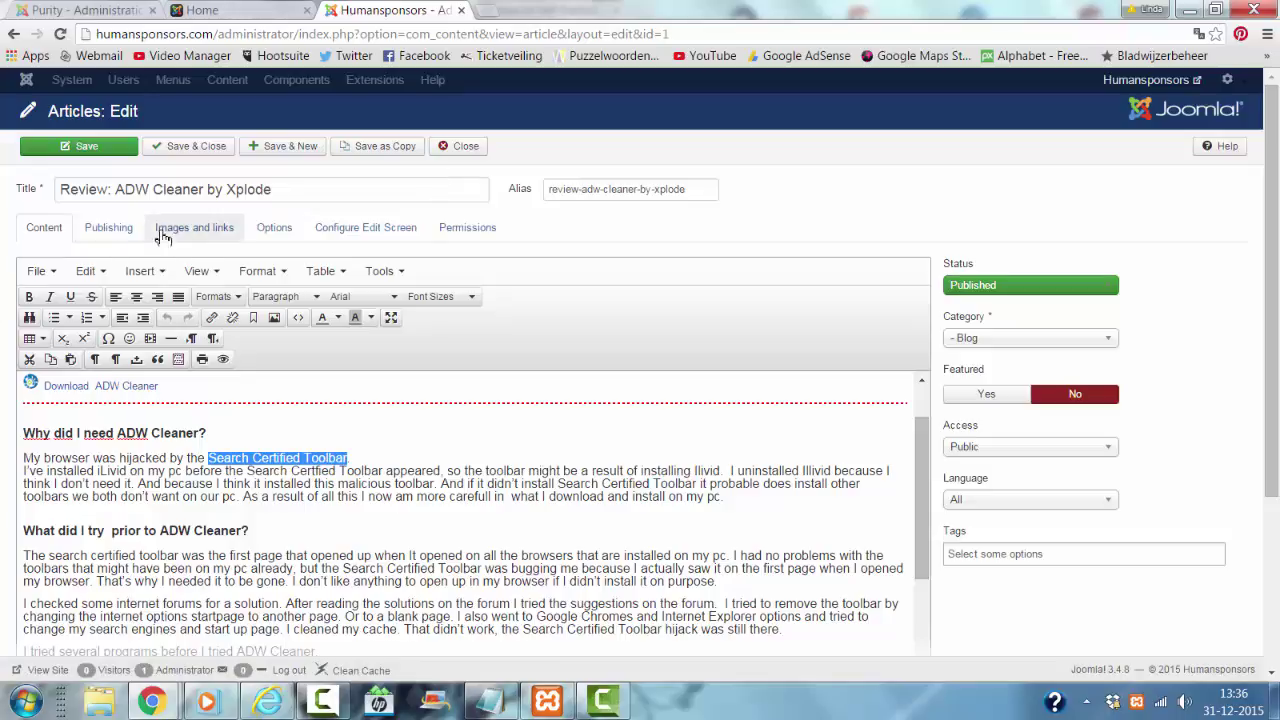
pyautogui.click(108, 227)
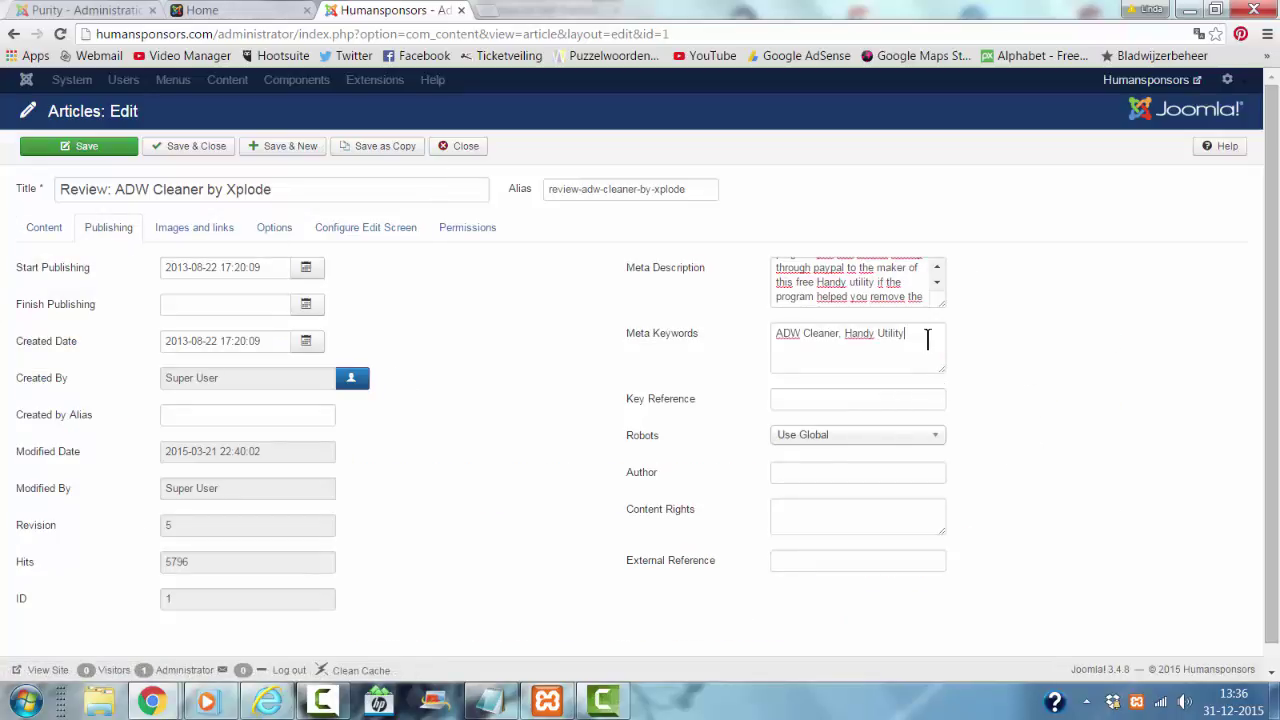
pyautogui.click(927, 340)
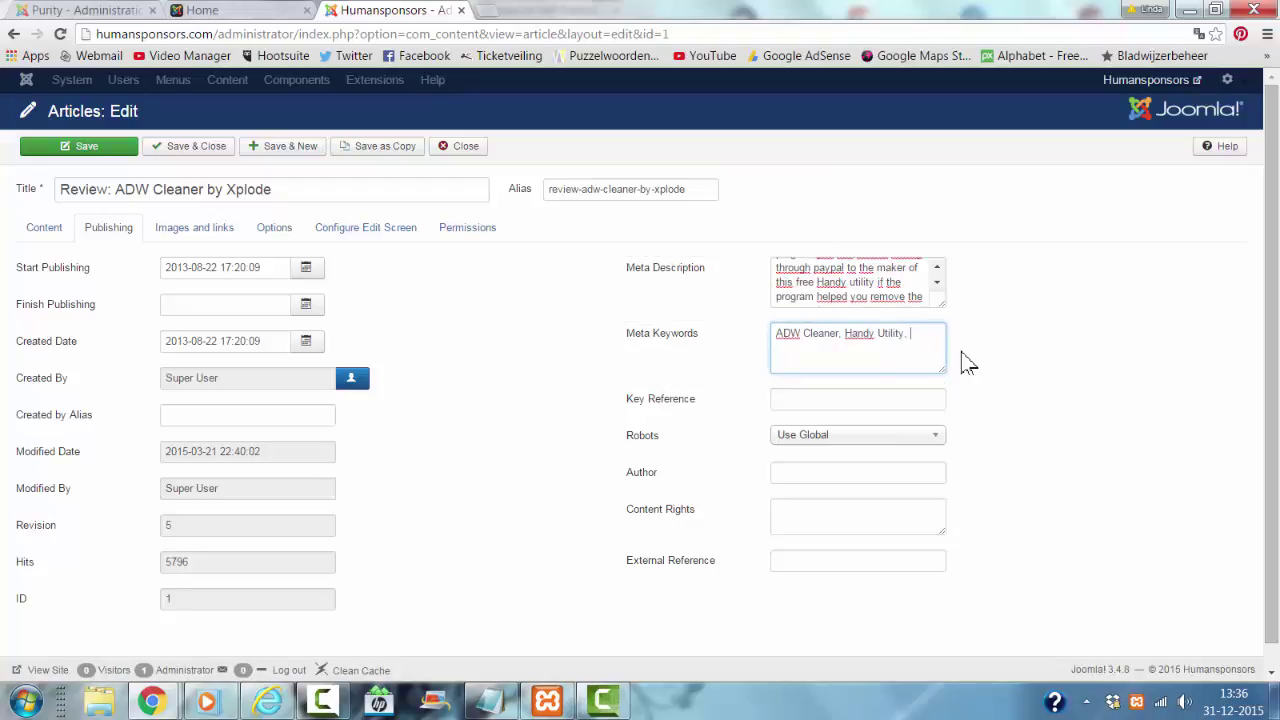
pyautogui.hotkey('ctrl', 'v')
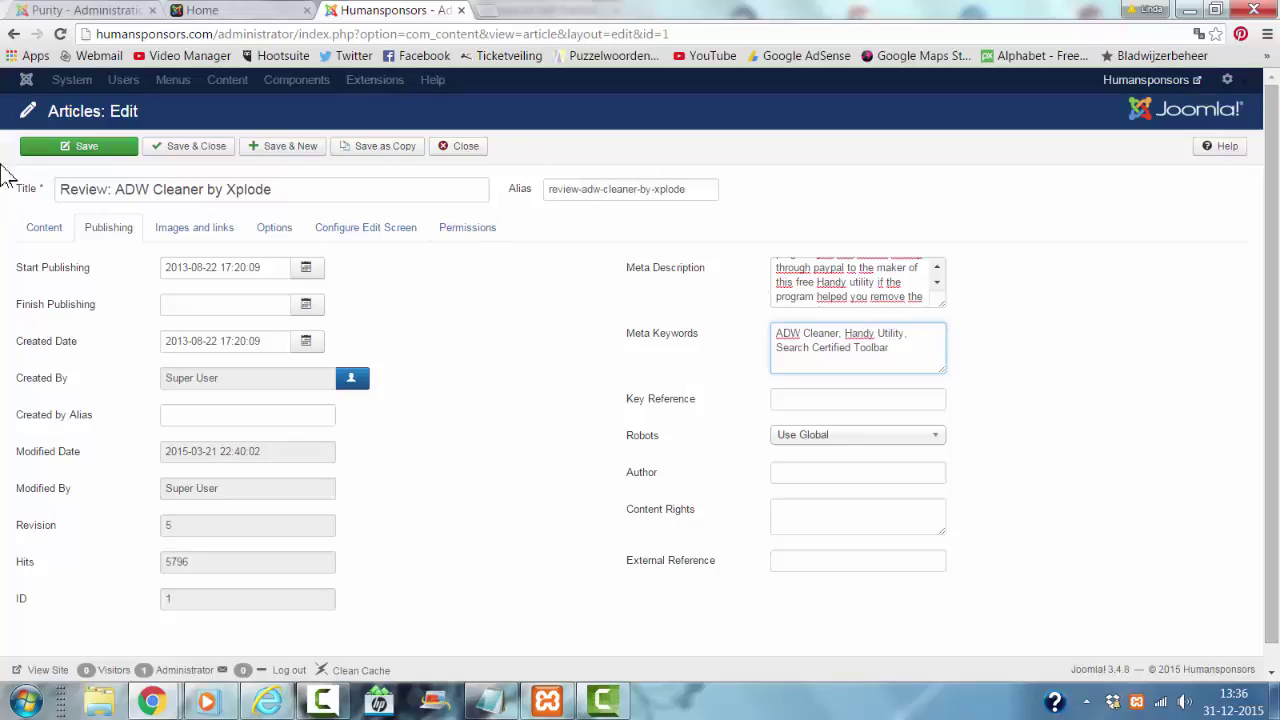
# Save the live article, then copy its whole Meta Description from the Publishing tab.
pyautogui.click(85, 148)
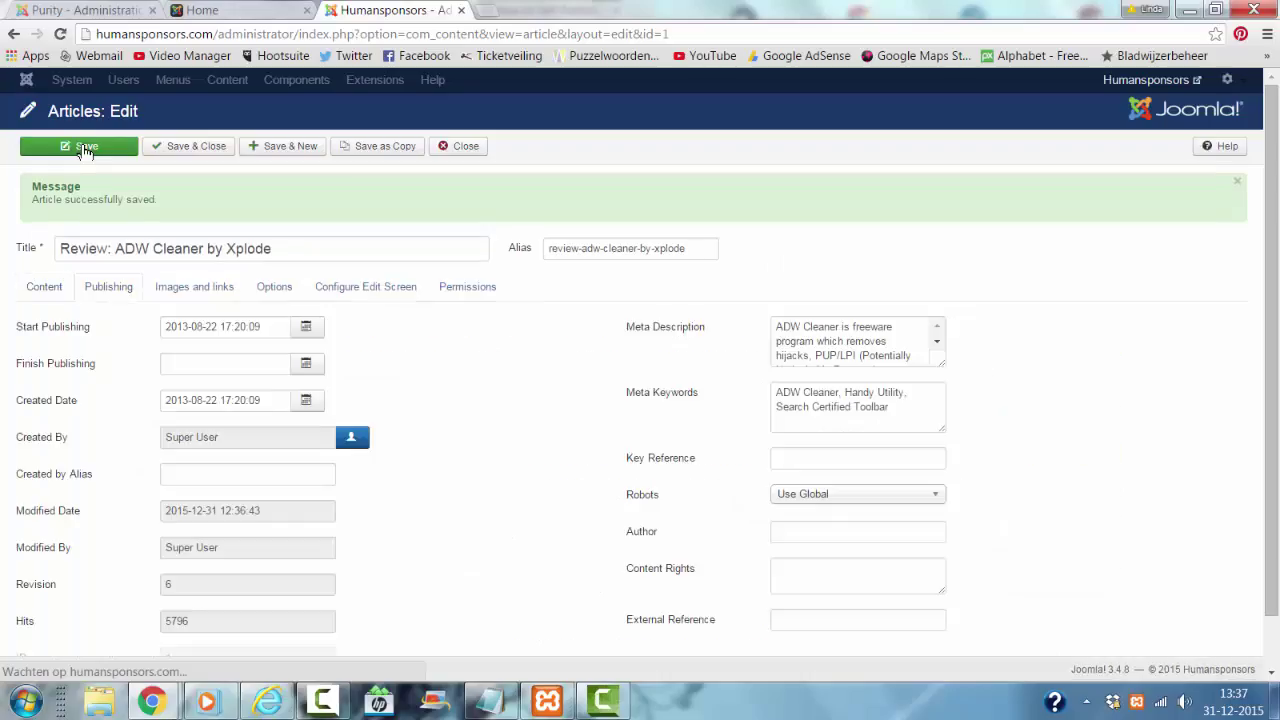
pyautogui.click(43, 292)
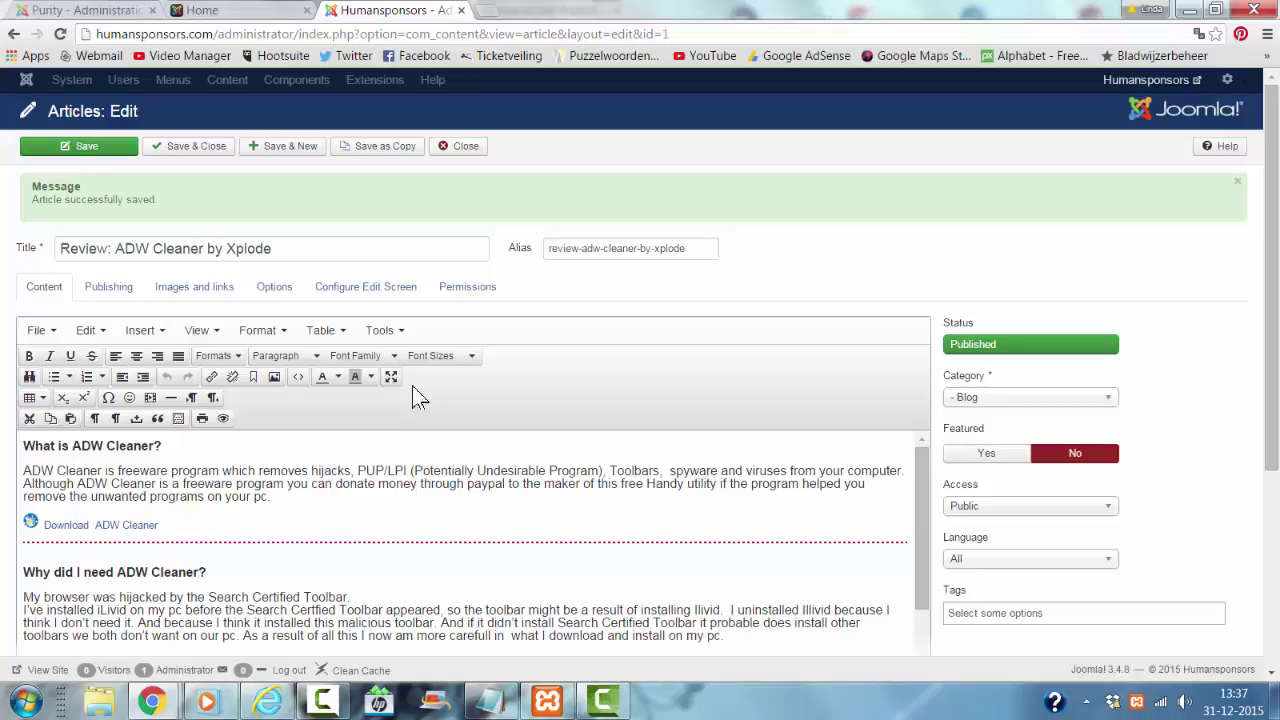
pyautogui.click(136, 296)
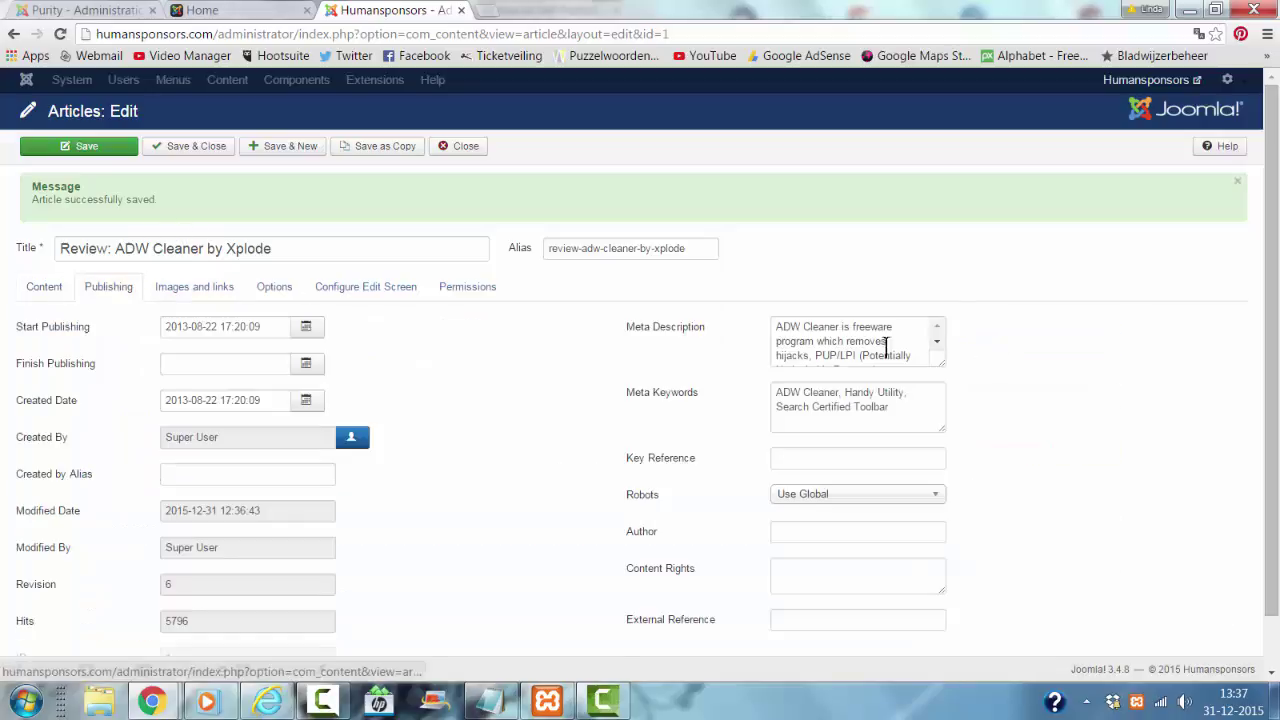
pyautogui.click(842, 355)
pyautogui.hotkey('ctrl', 'a')
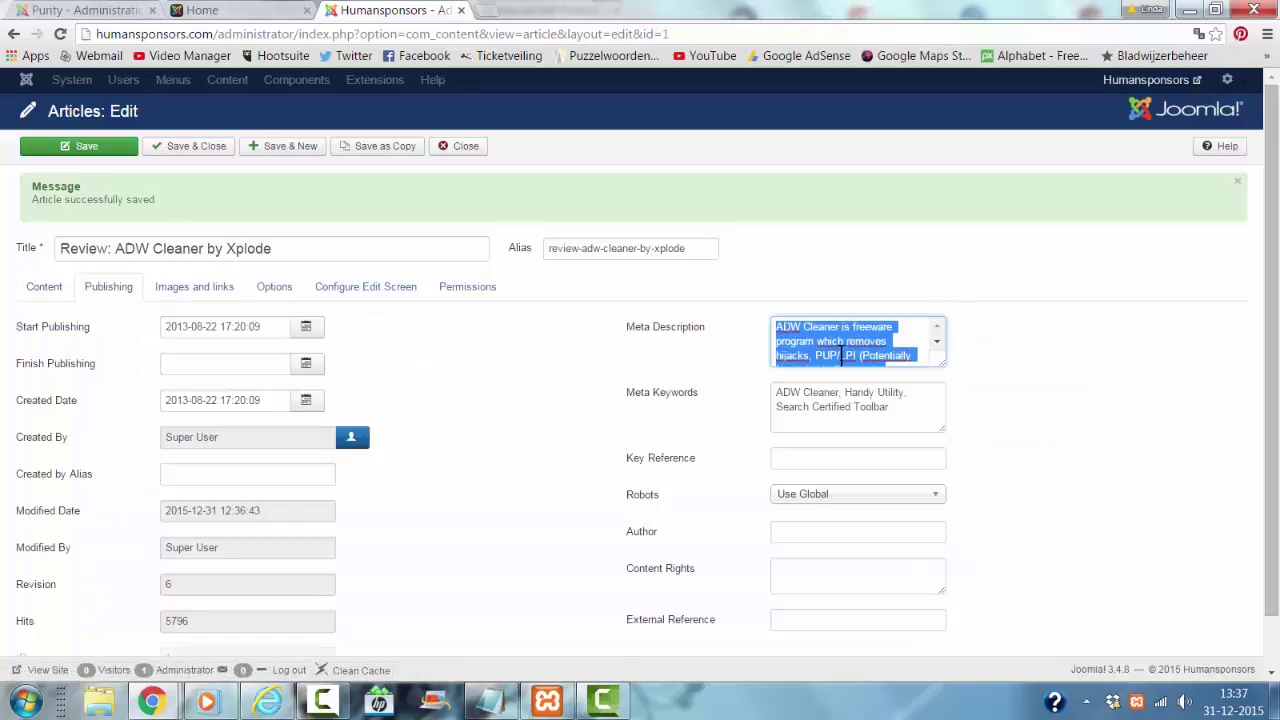
# Paste the copied meta description into the Purity article's Meta Description.
pyautogui.click(82, 11)
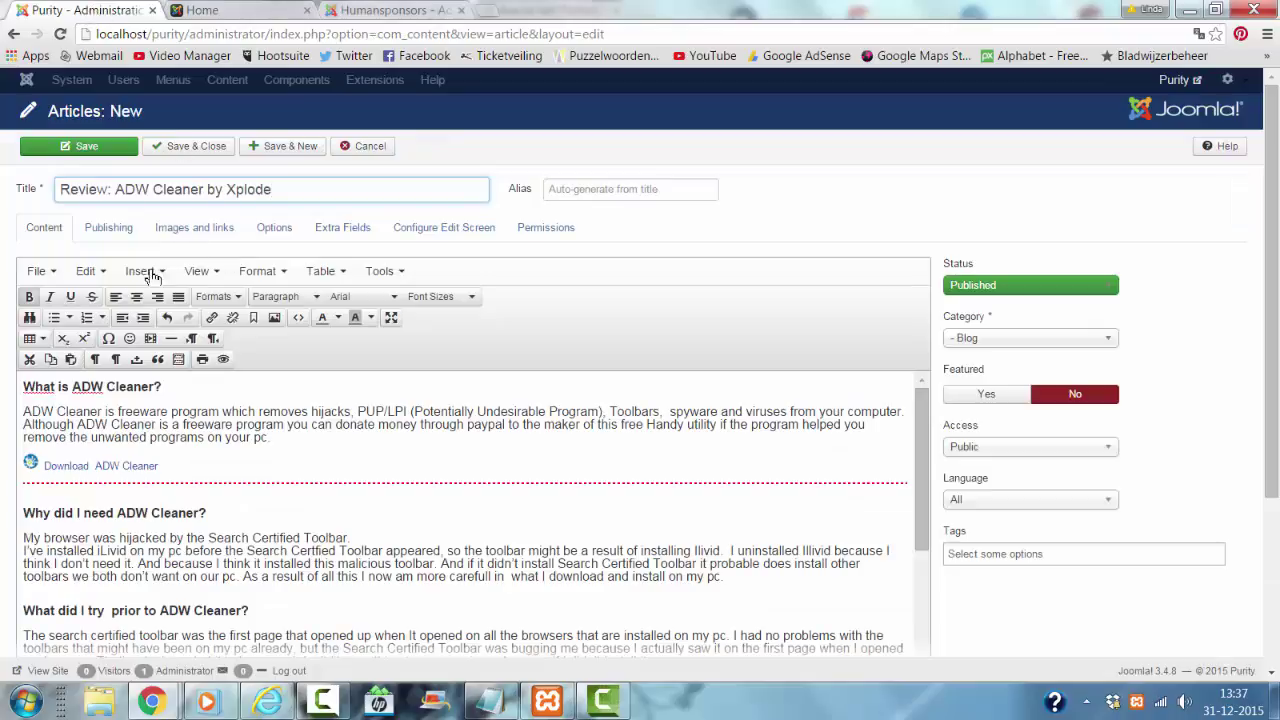
pyautogui.click(106, 227)
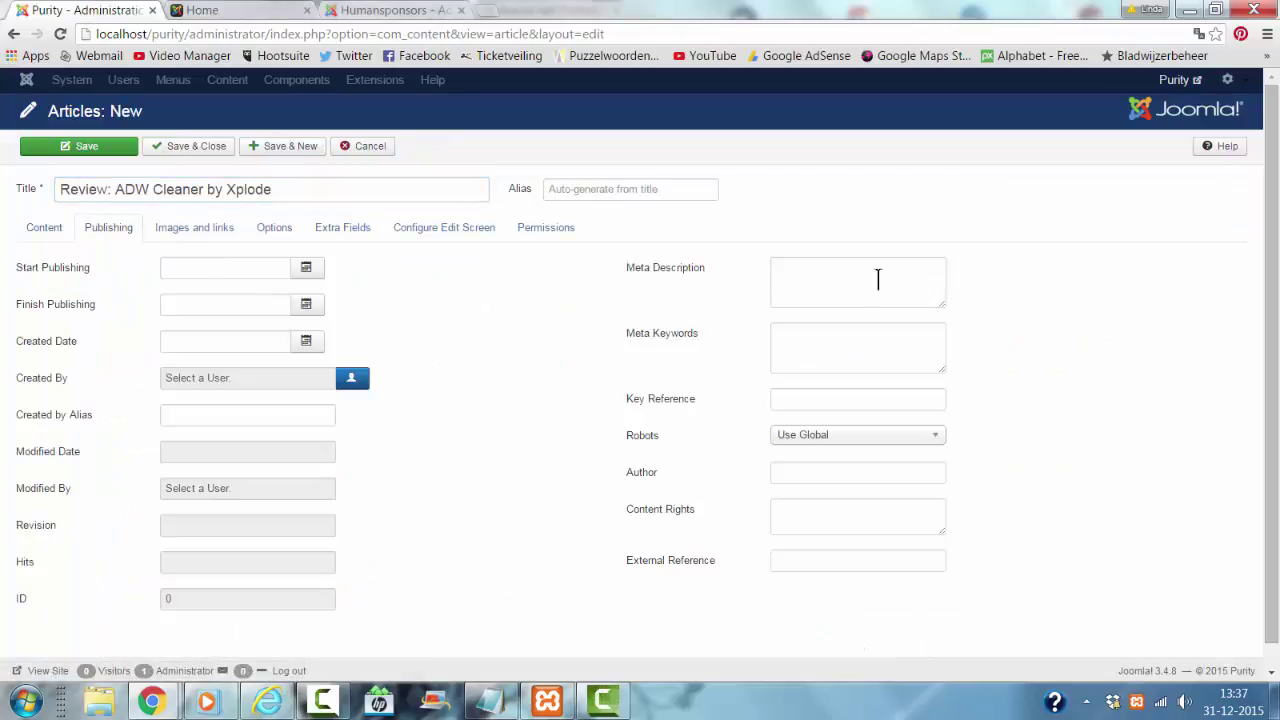
pyautogui.click(864, 279)
pyautogui.hotkey('ctrl', 'v')
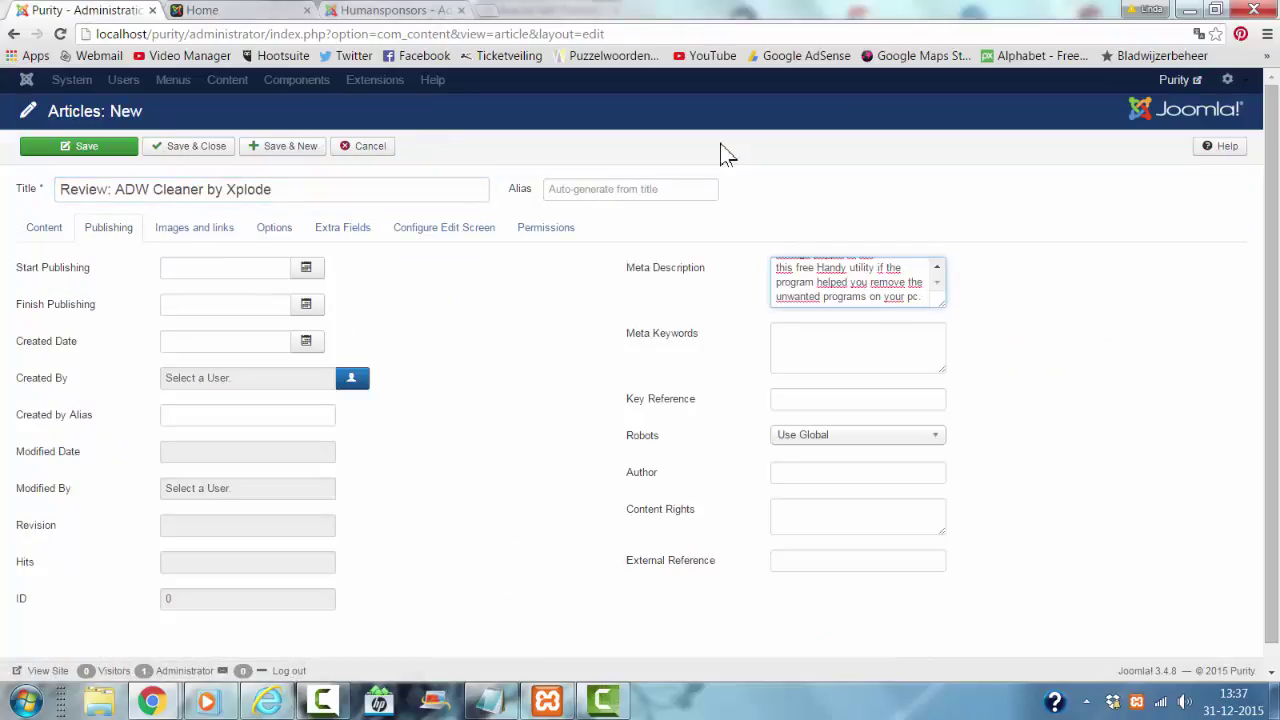
# Copy the live article's meta keywords into the Purity article's Meta Keywords and save.
pyautogui.click(370, 12)
pyautogui.click(916, 420)
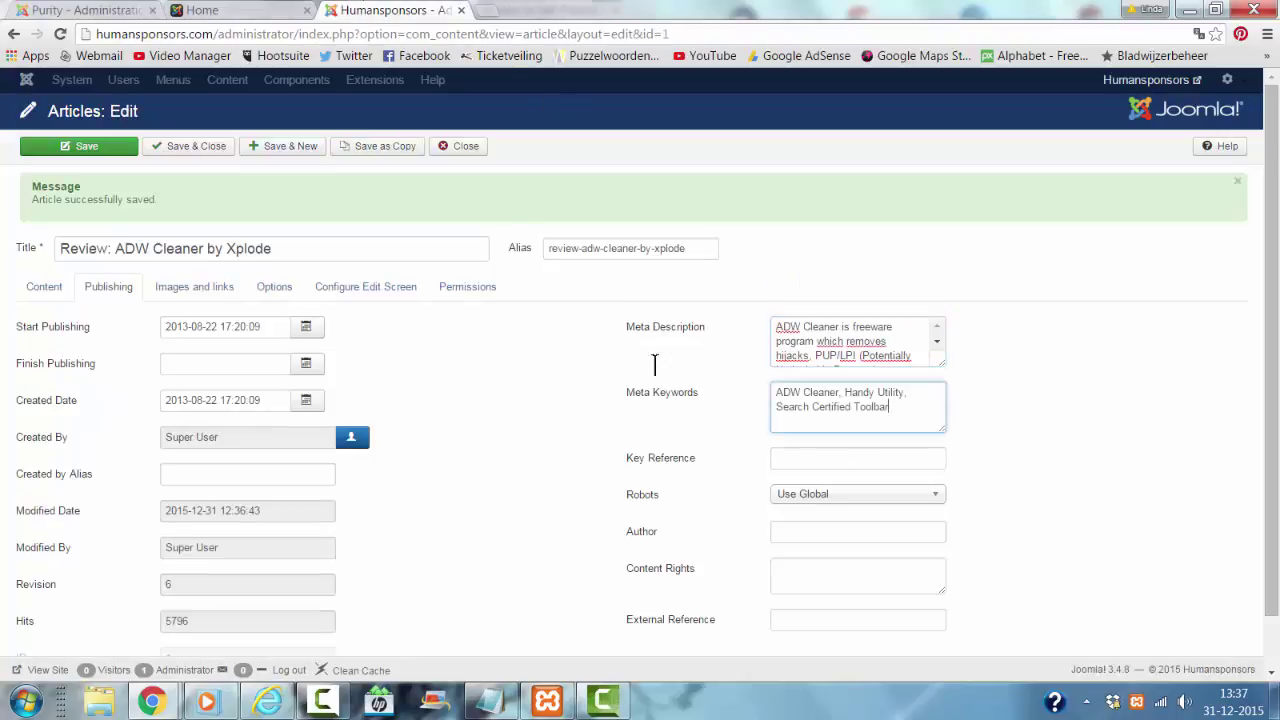
pyautogui.hotkey('ctrl', 'a')
pyautogui.hotkey('ctrl', 'c')
pyautogui.click(122, 10)
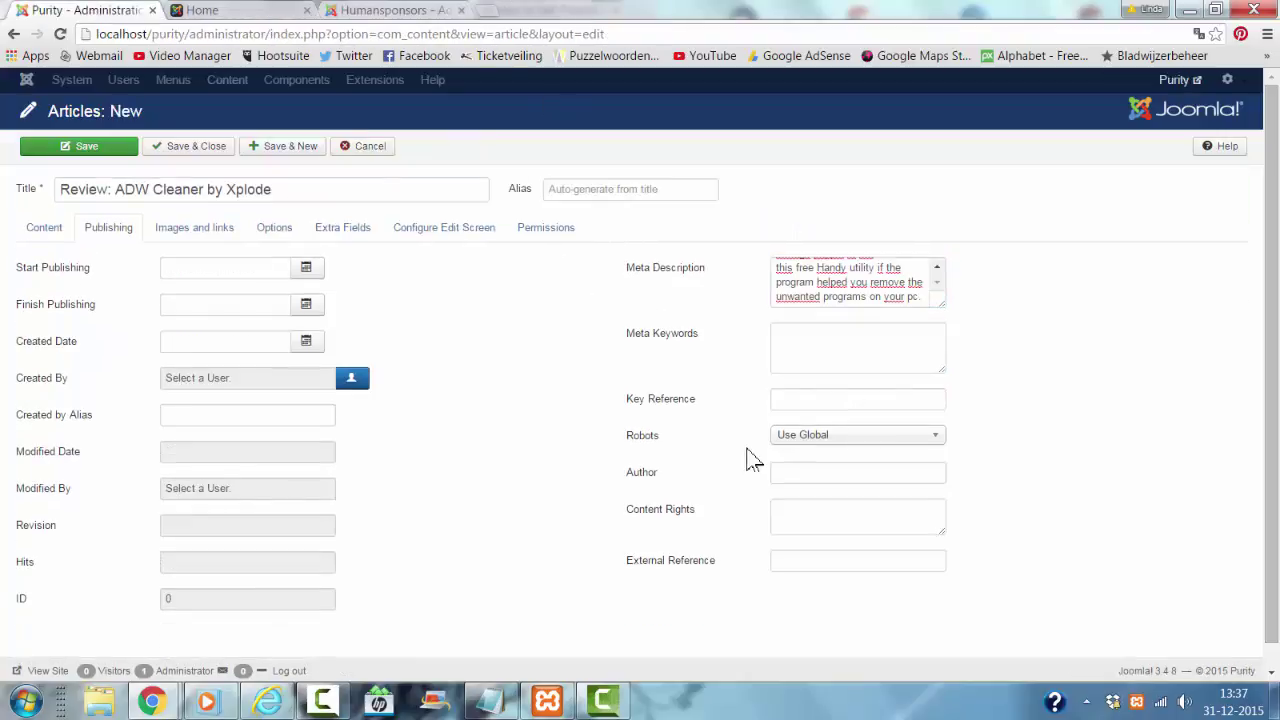
pyautogui.click(803, 337)
pyautogui.hotkey('ctrl', 'v')
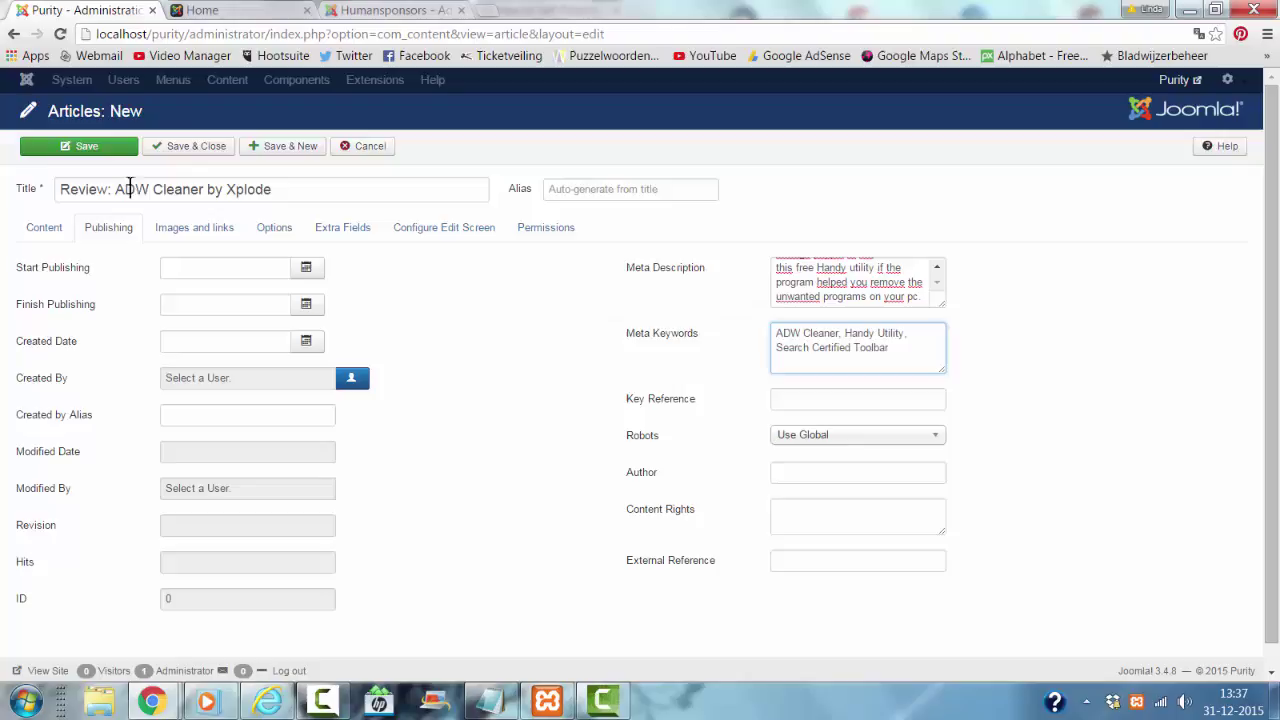
pyautogui.click(38, 230)
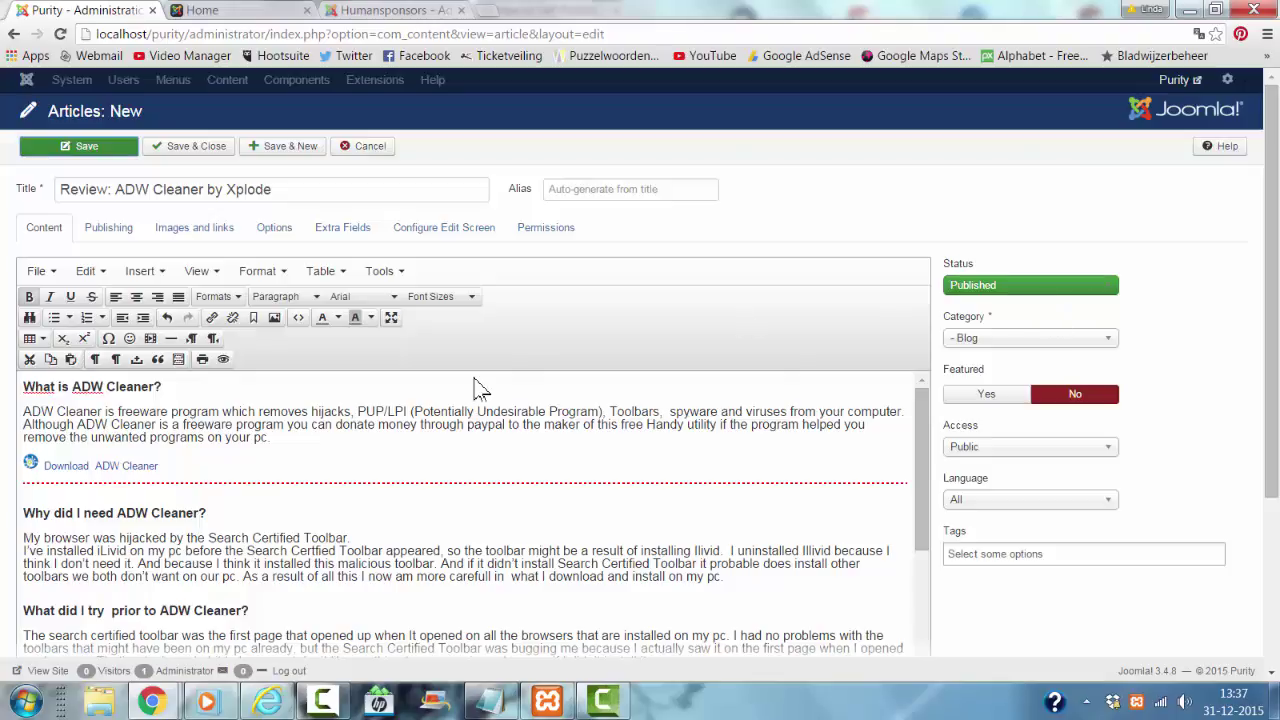
pyautogui.click(87, 150)
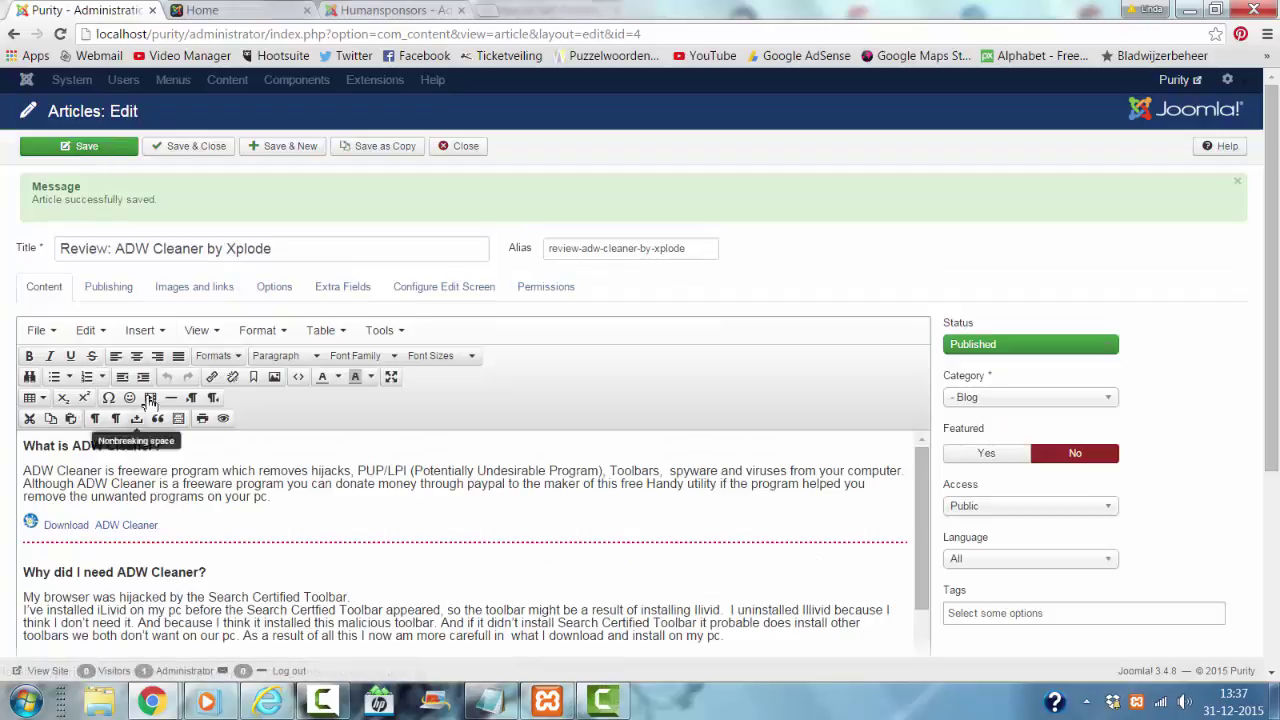
pyautogui.click(108, 288)
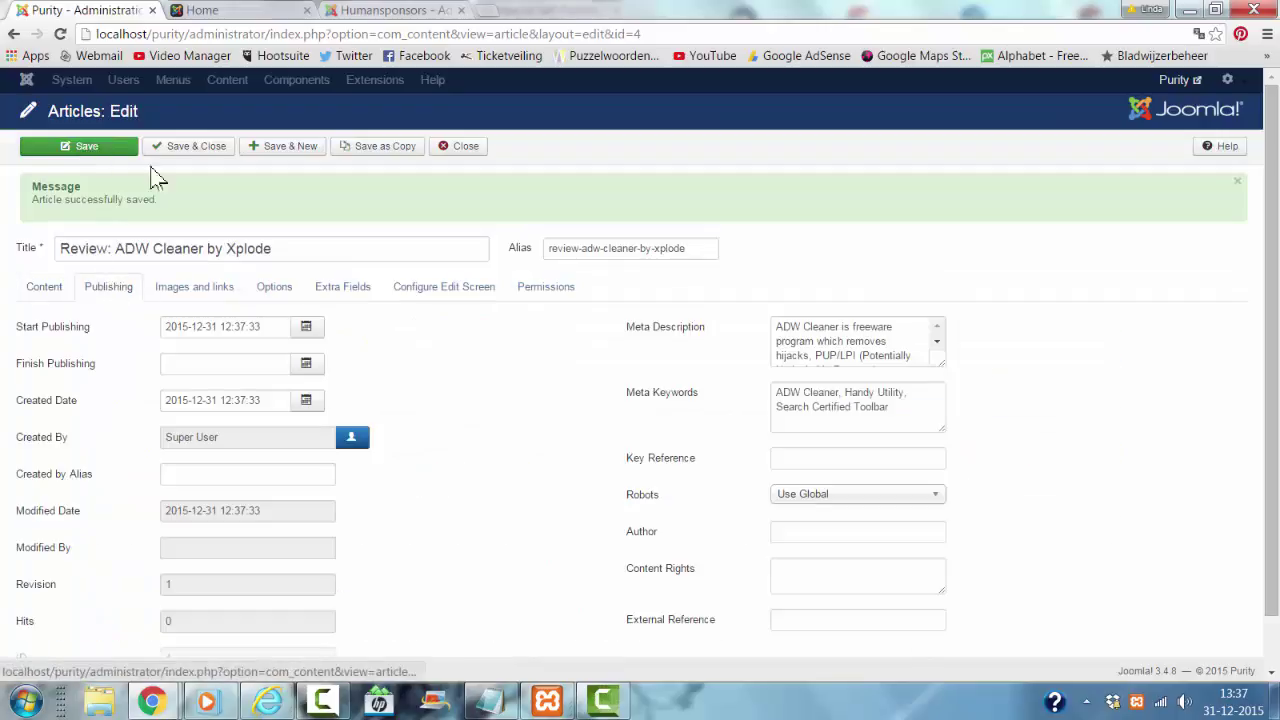
pyautogui.click(385, 11)
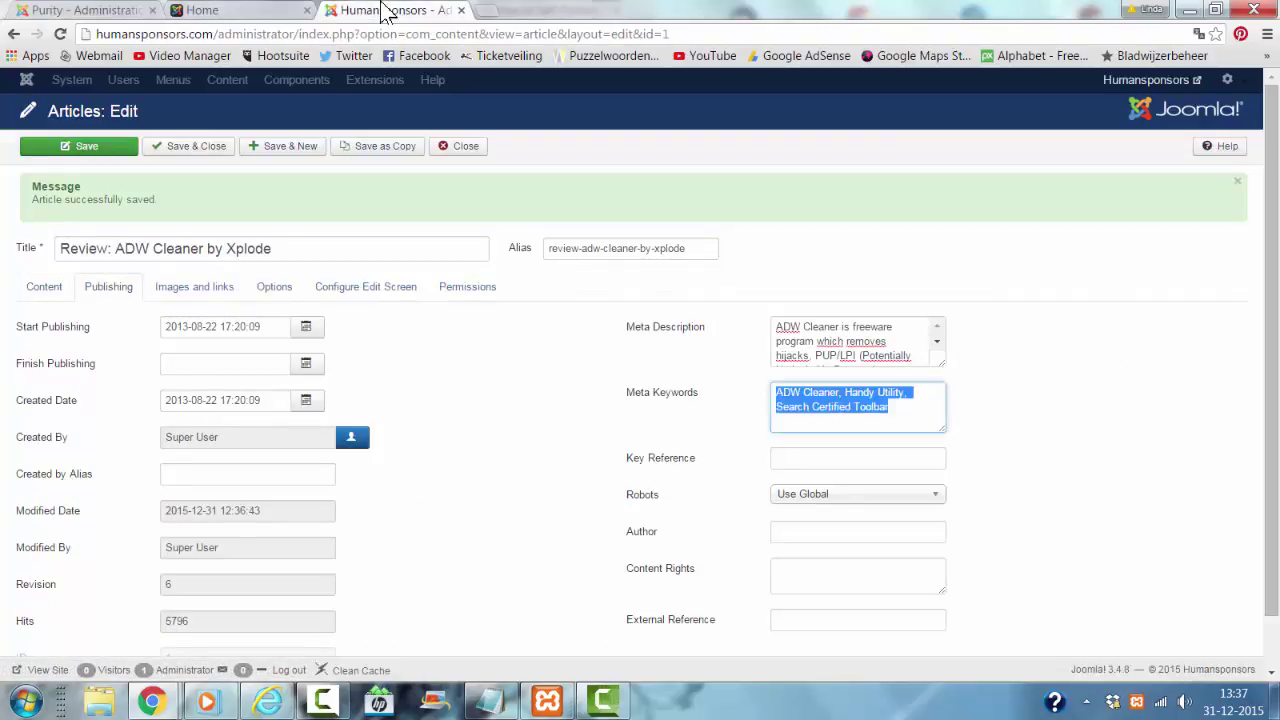
pyautogui.click(36, 296)
pyautogui.click(96, 291)
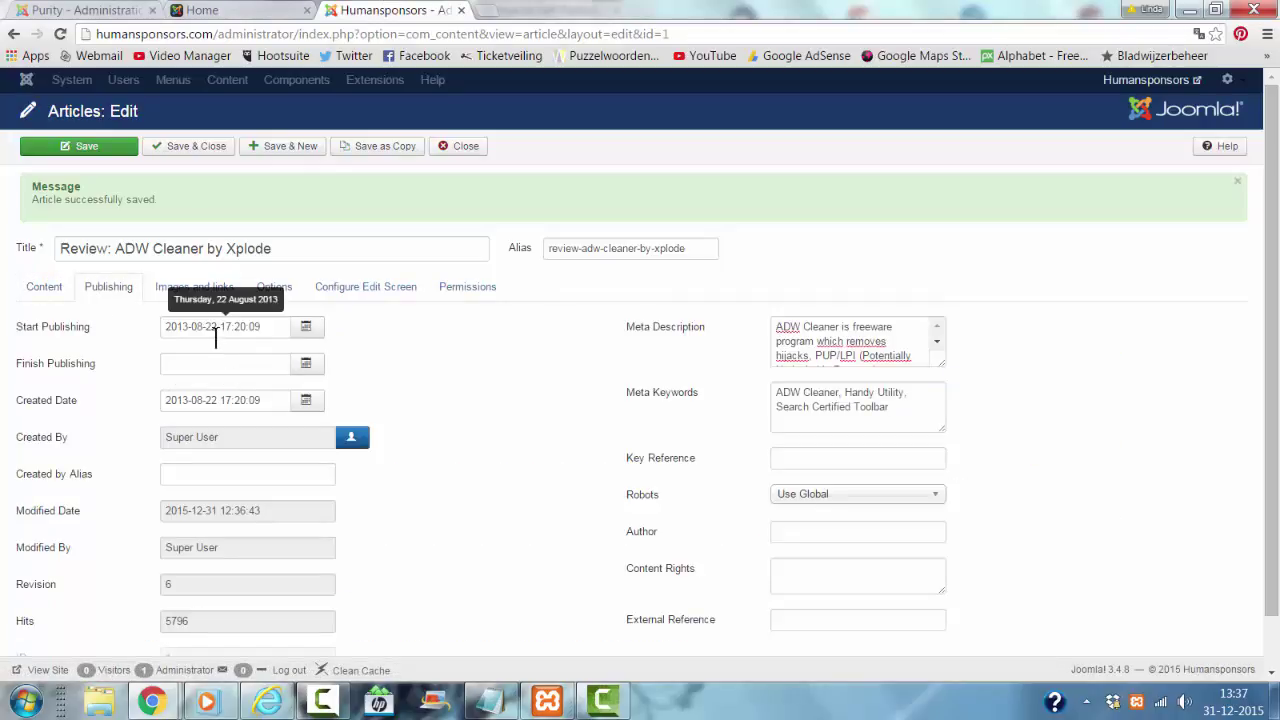
pyautogui.click(55, 10)
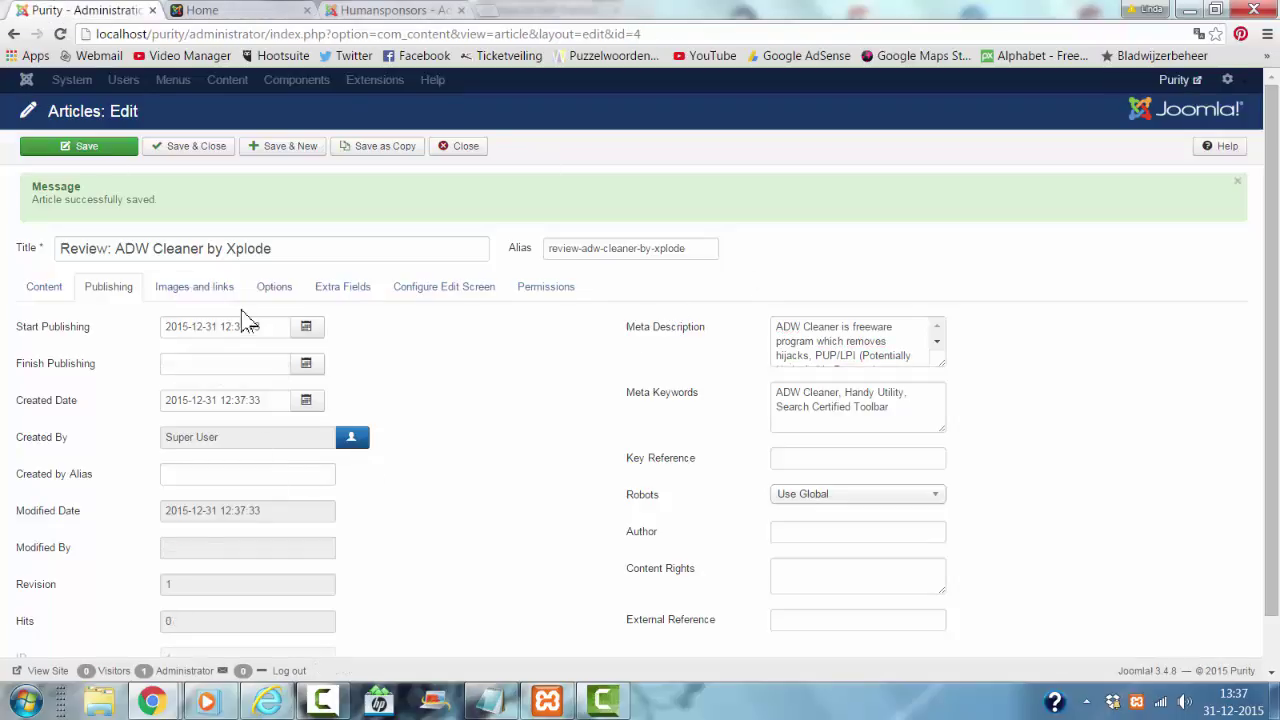
pyautogui.click(180, 326)
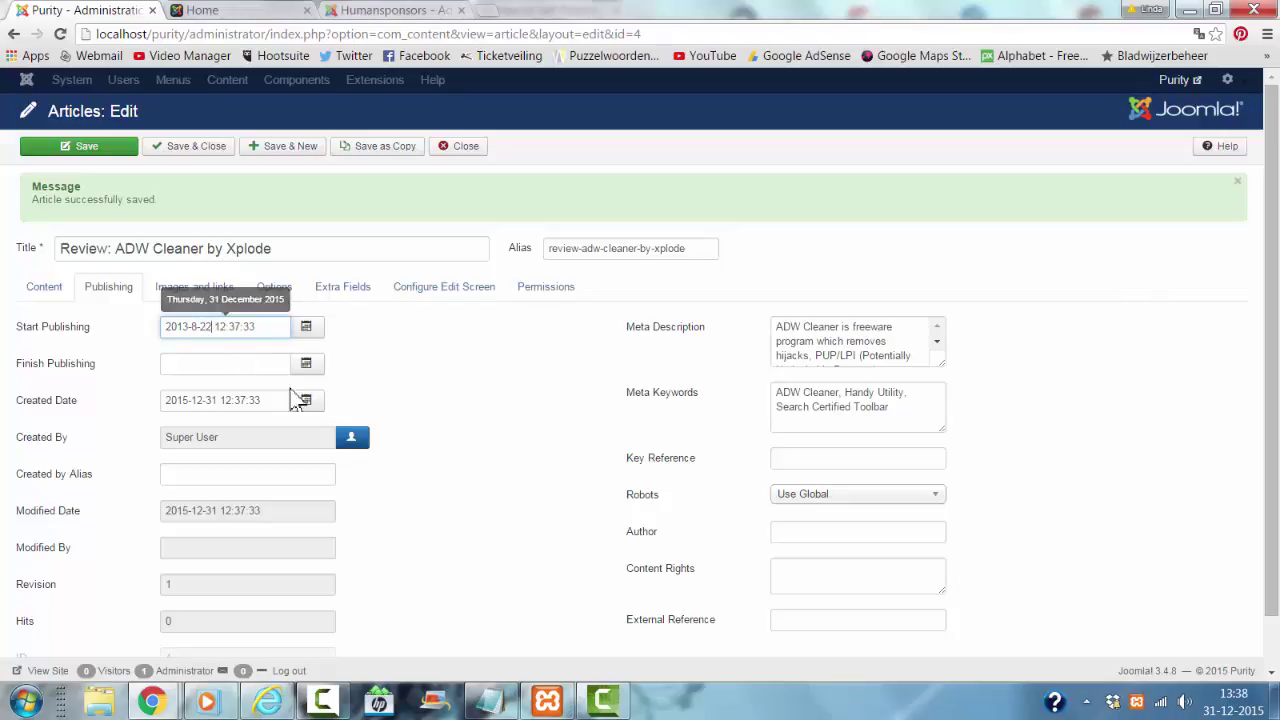
pyautogui.click(98, 142)
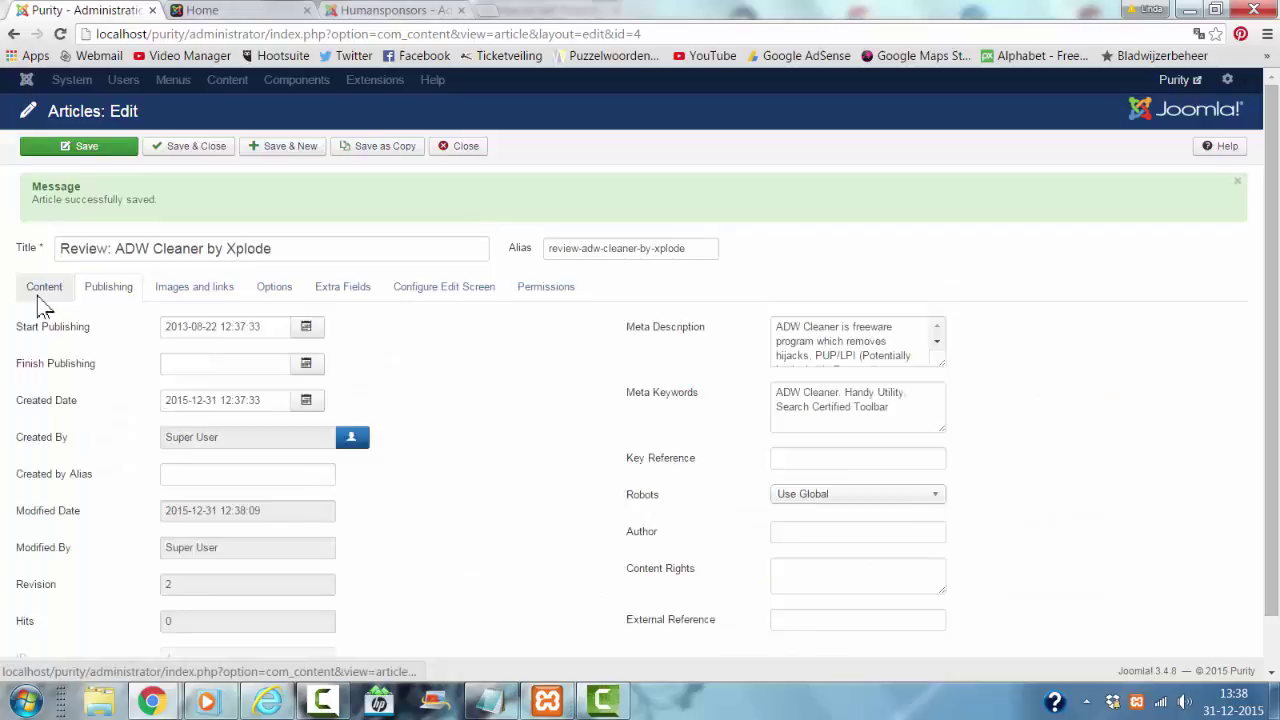
pyautogui.click(40, 294)
# Check the front-end Blog page, set the article's Category to Blog, and Save & Close.
pyautogui.click(245, 11)
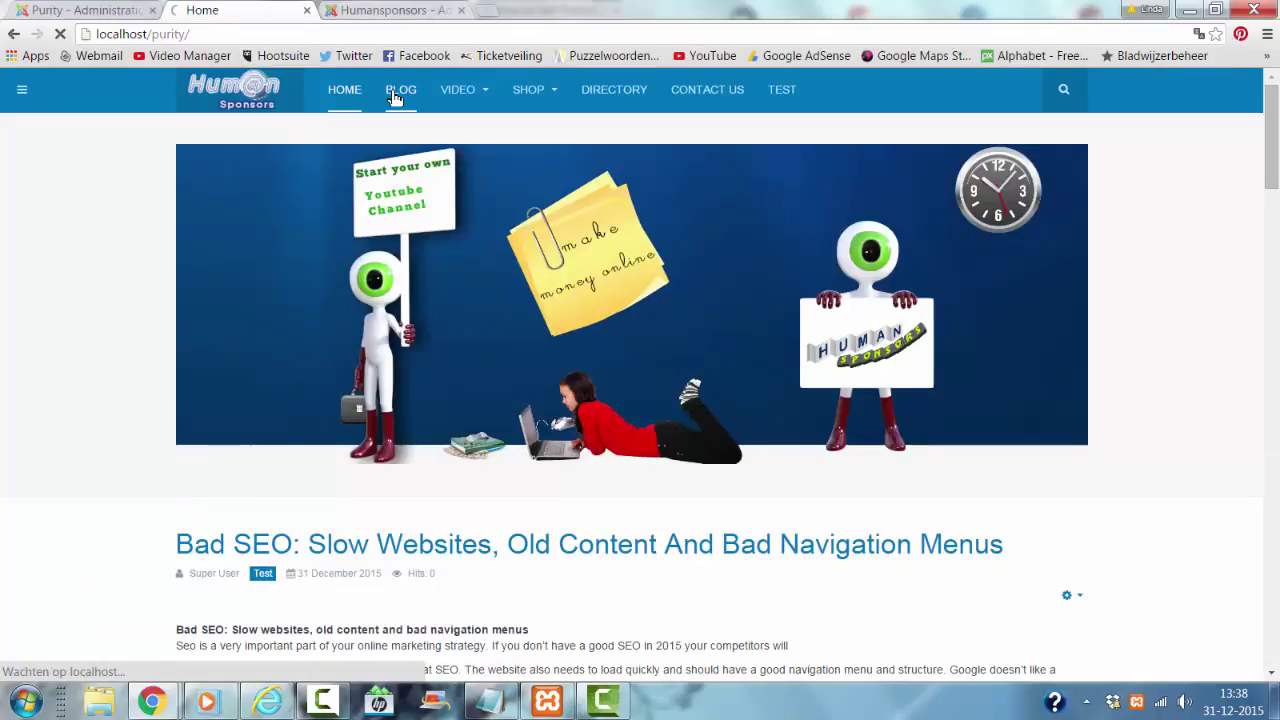
pyautogui.scroll(-6, 600, 186)
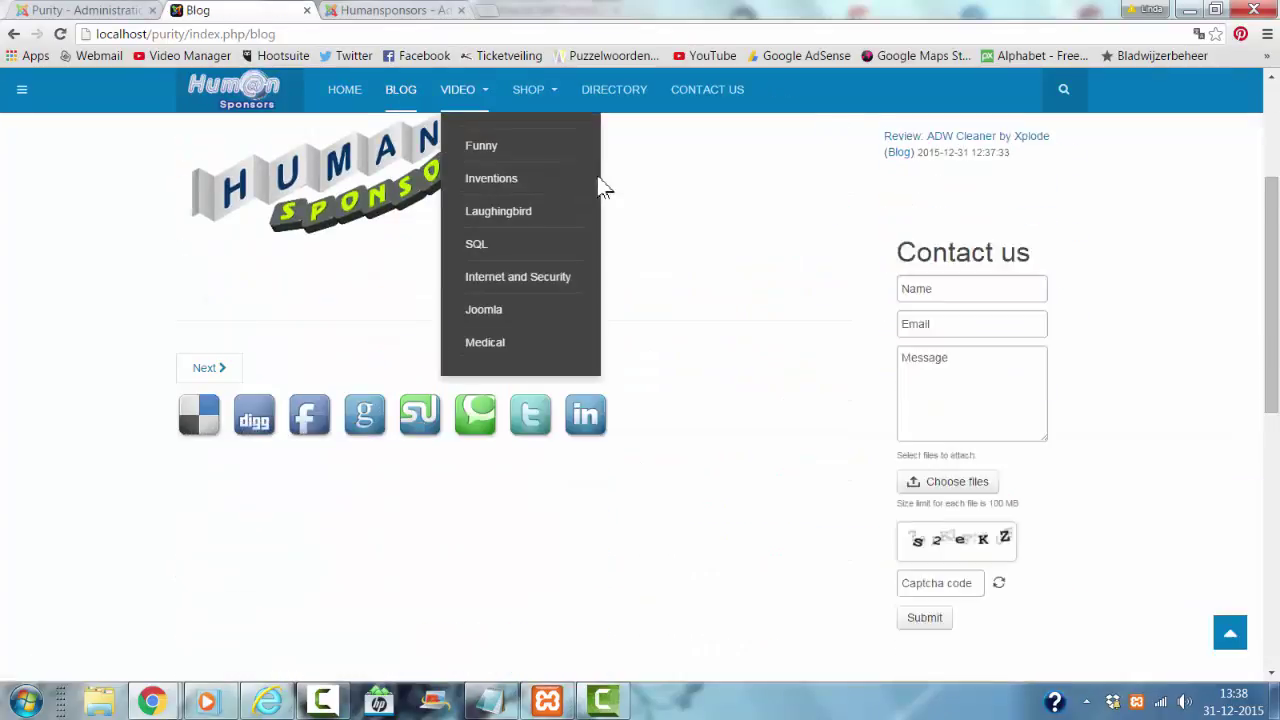
pyautogui.scroll(6, 543, 200)
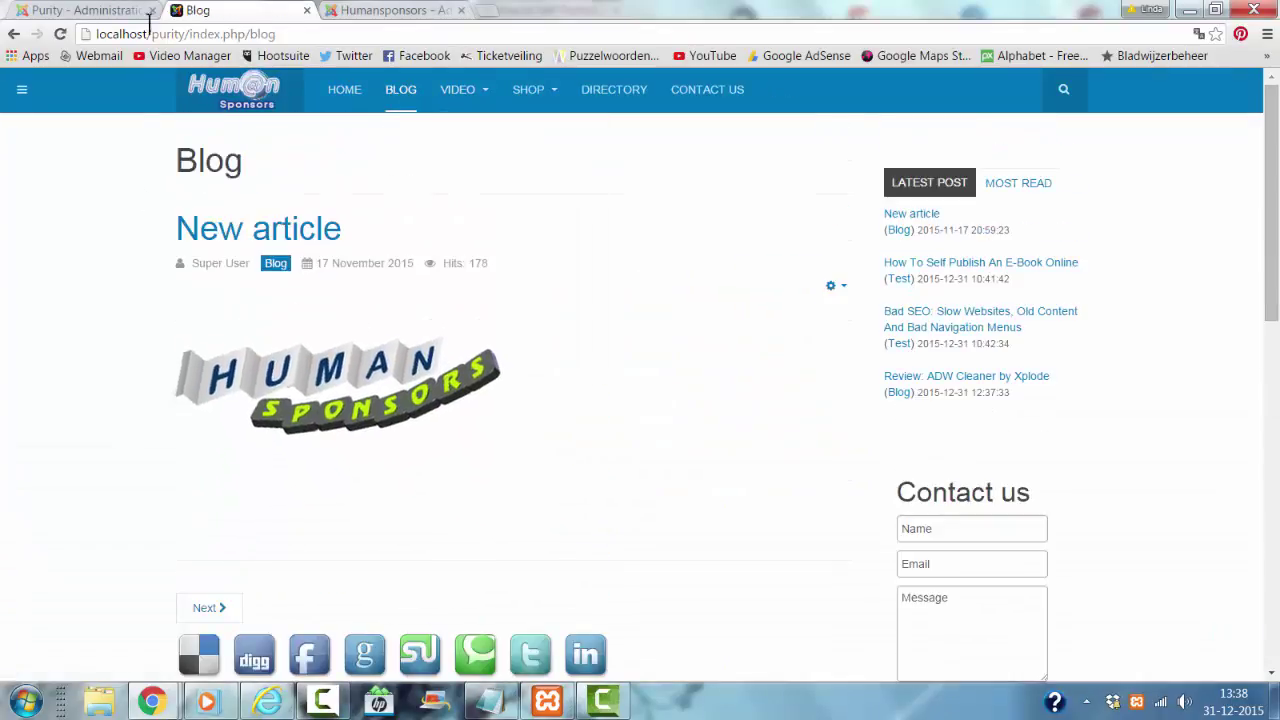
pyautogui.click(102, 12)
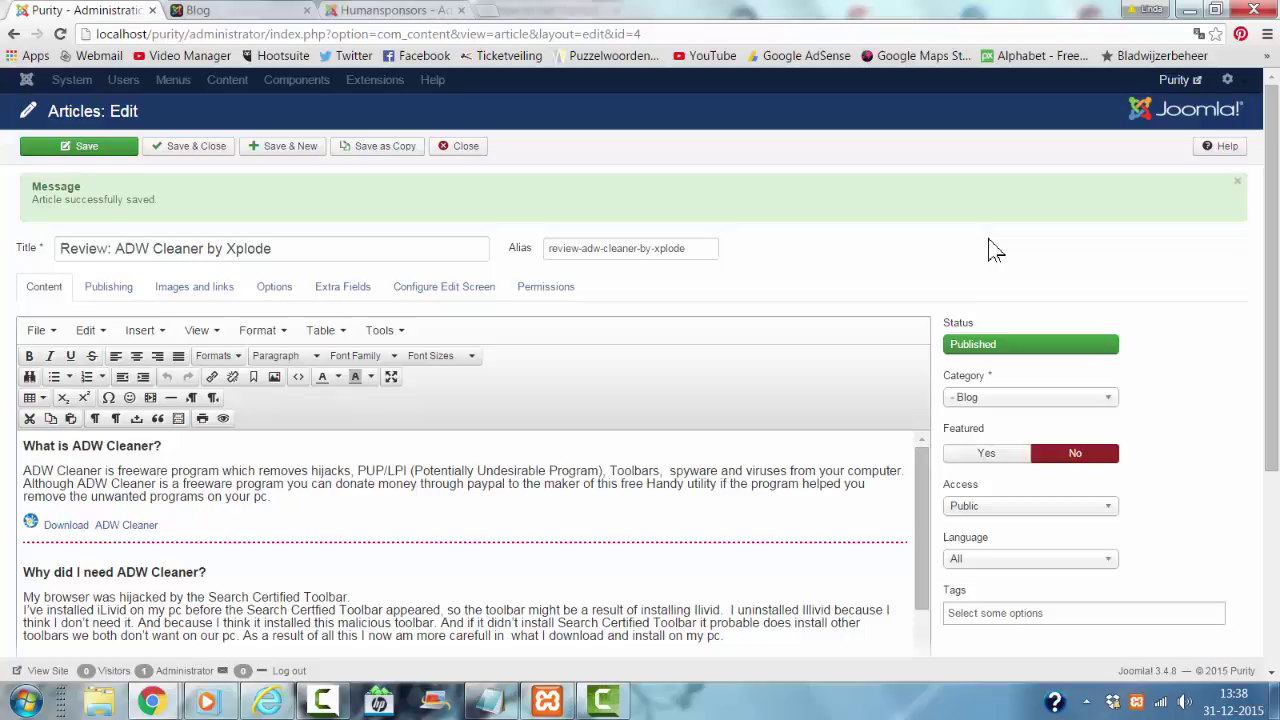
pyautogui.click(1050, 396)
pyautogui.click(1068, 412)
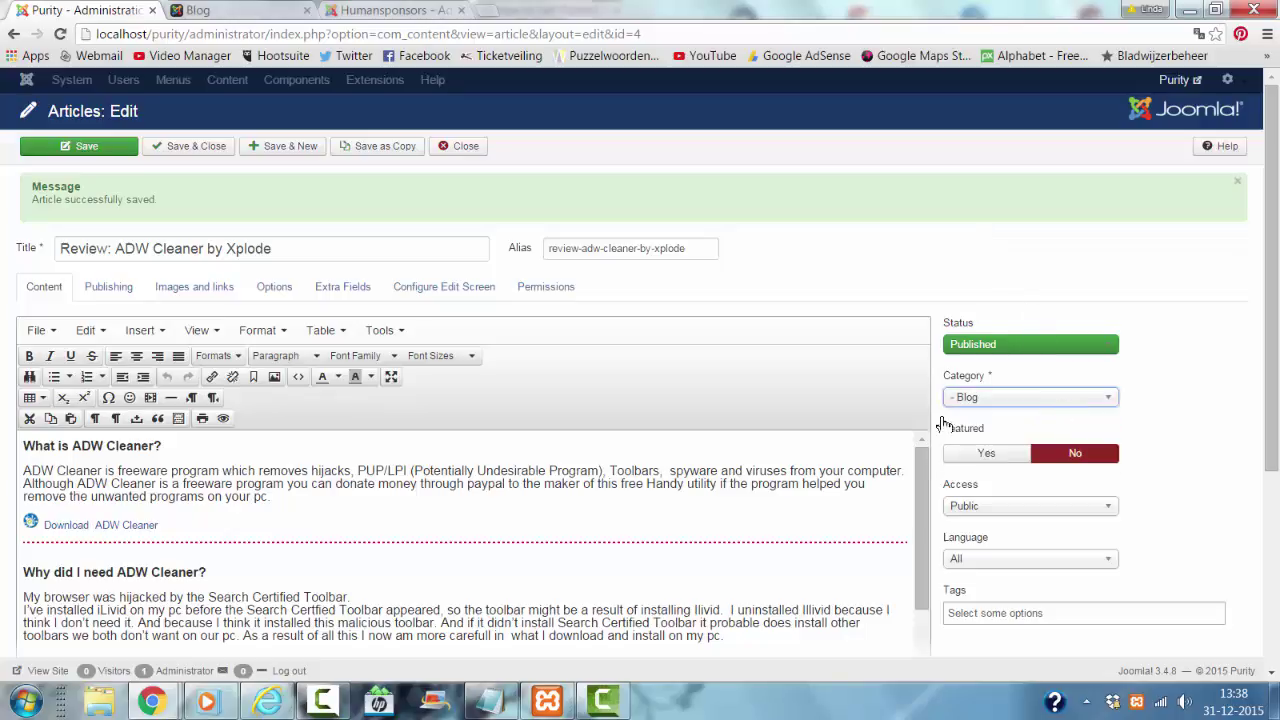
pyautogui.click(205, 14)
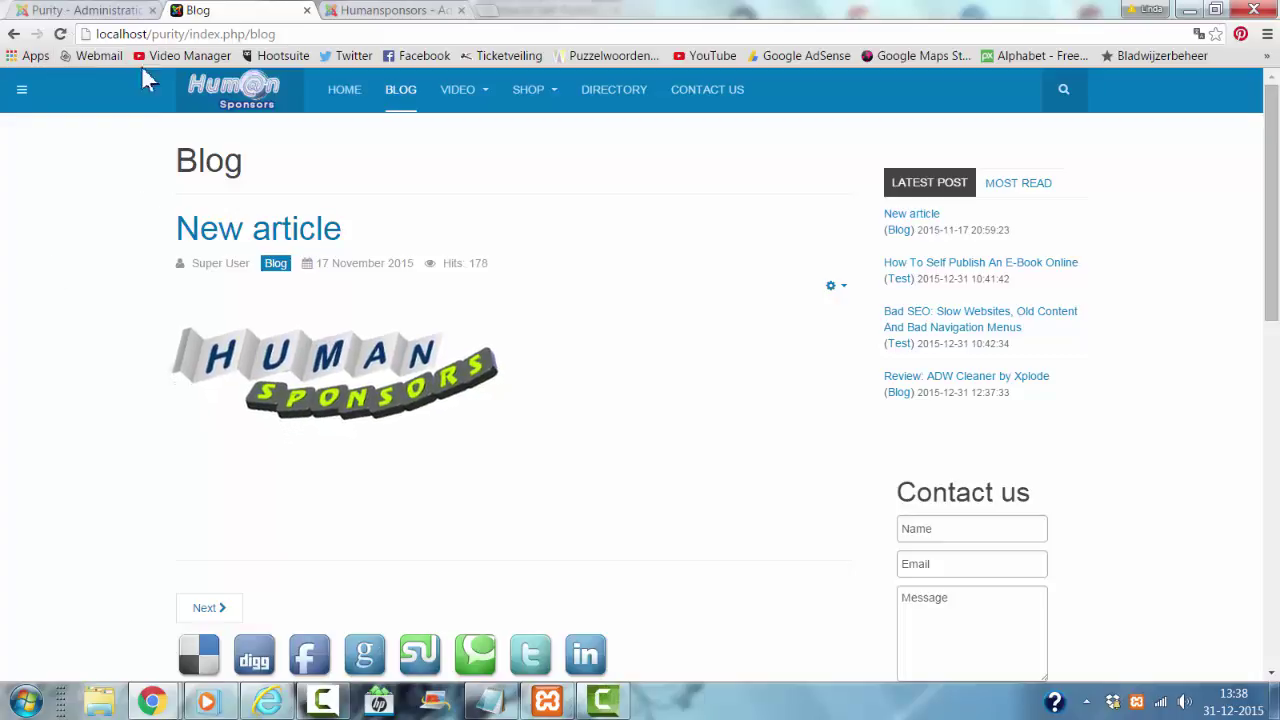
pyautogui.click(125, 12)
pyautogui.click(205, 145)
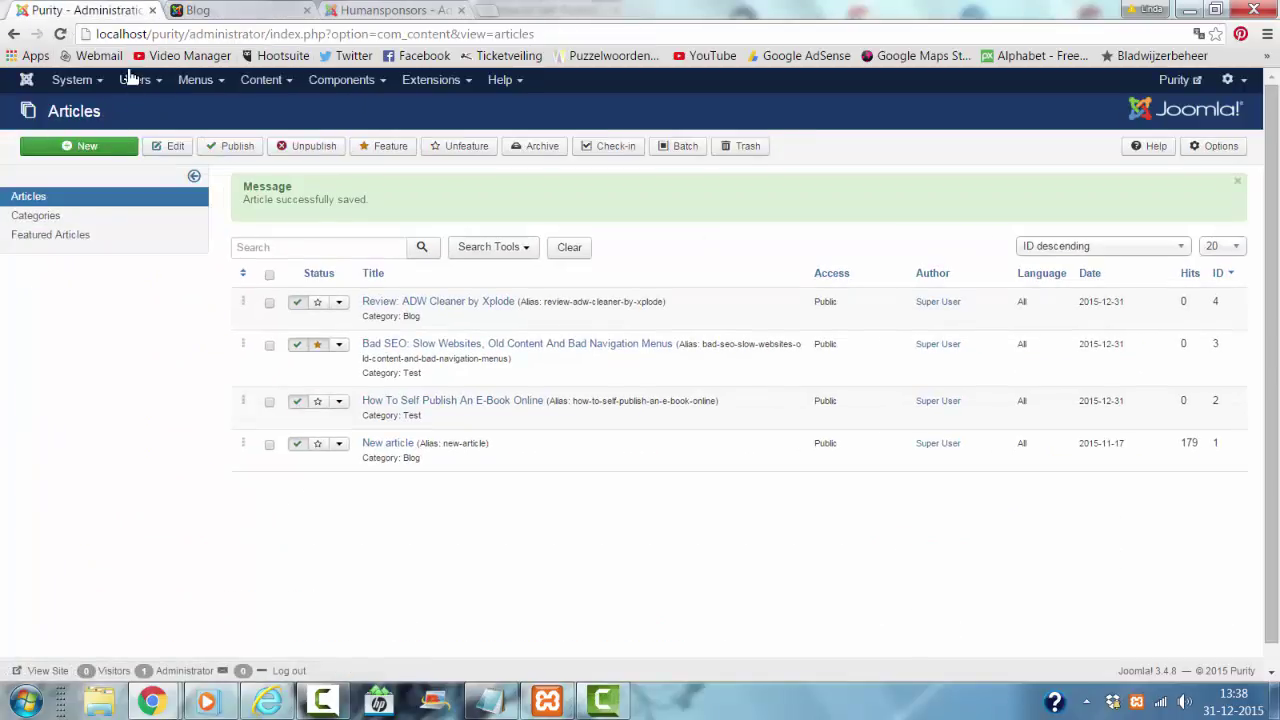
# Change the Main Menu's Blog item type to Articles > Category Blog and save it.
pyautogui.click(195, 81)
pyautogui.moveTo(215, 220)
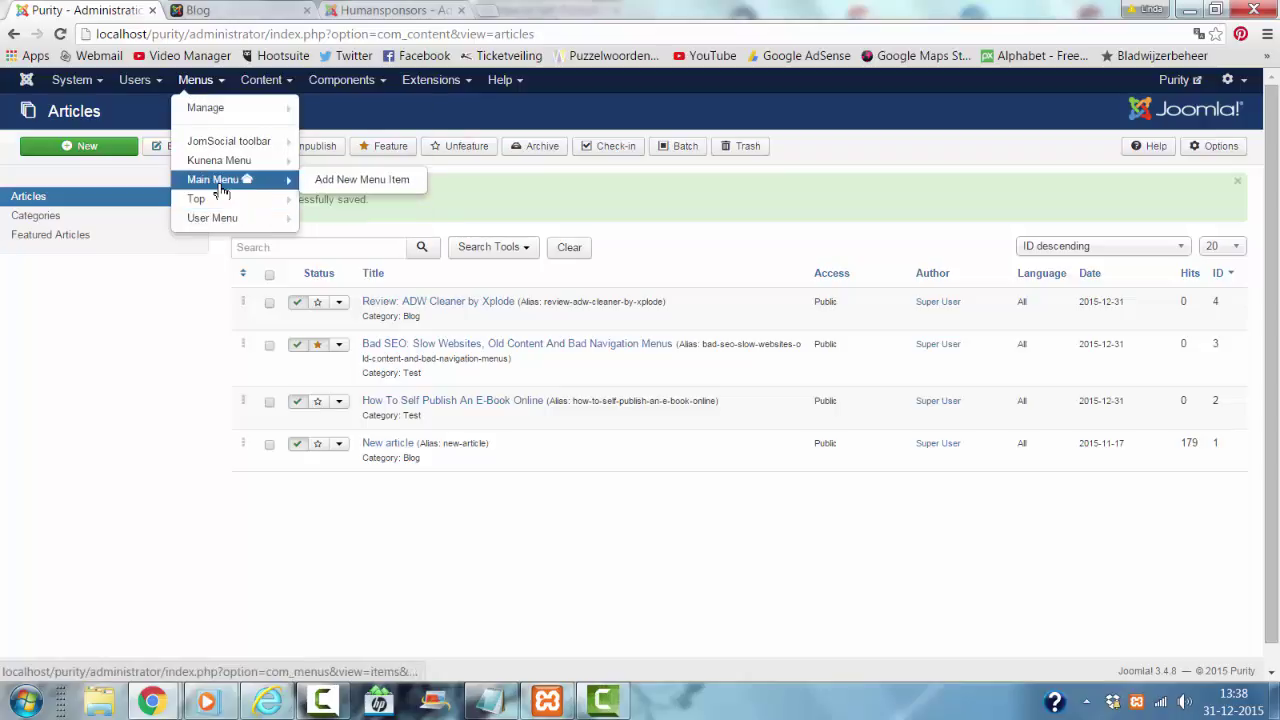
pyautogui.click(218, 181)
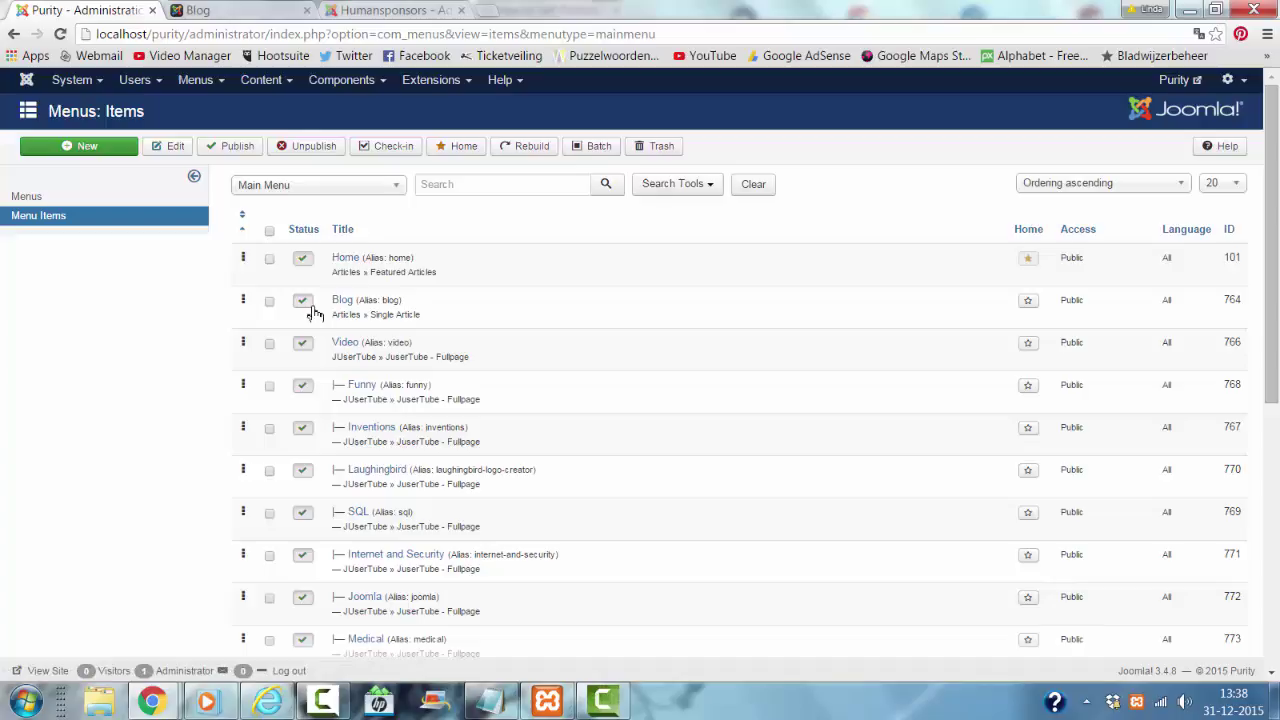
pyautogui.click(340, 300)
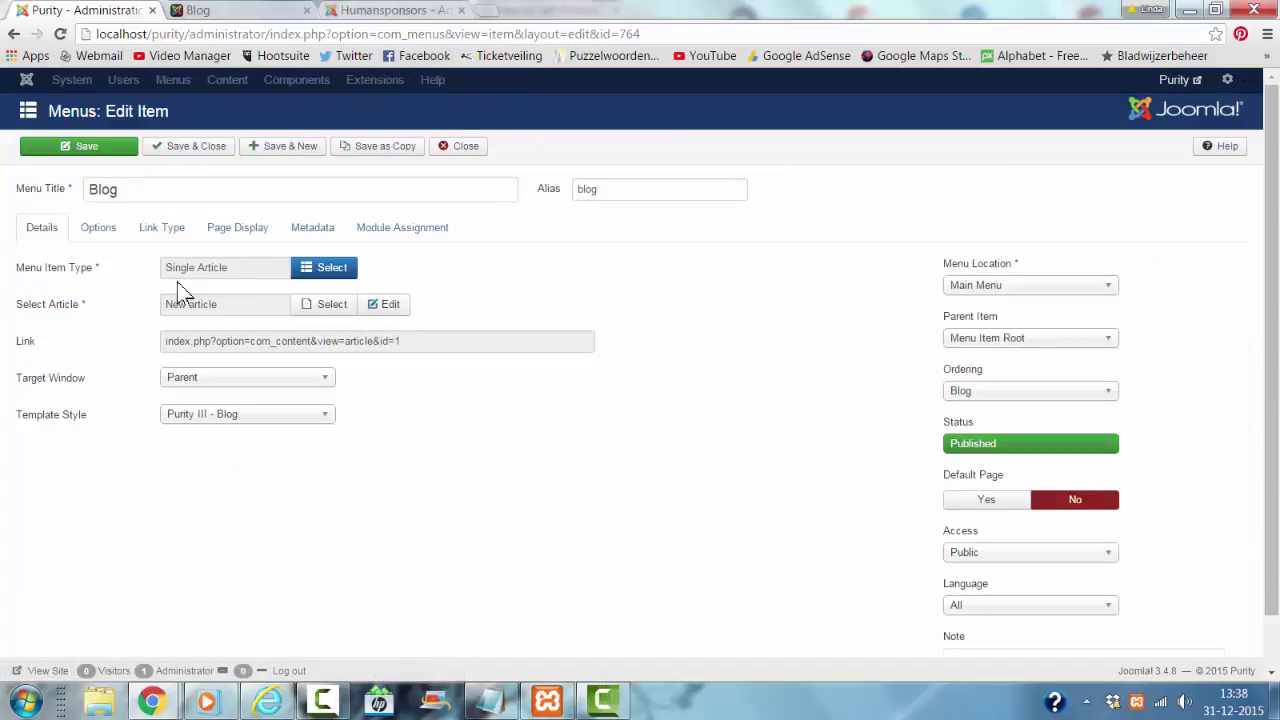
pyautogui.click(310, 272)
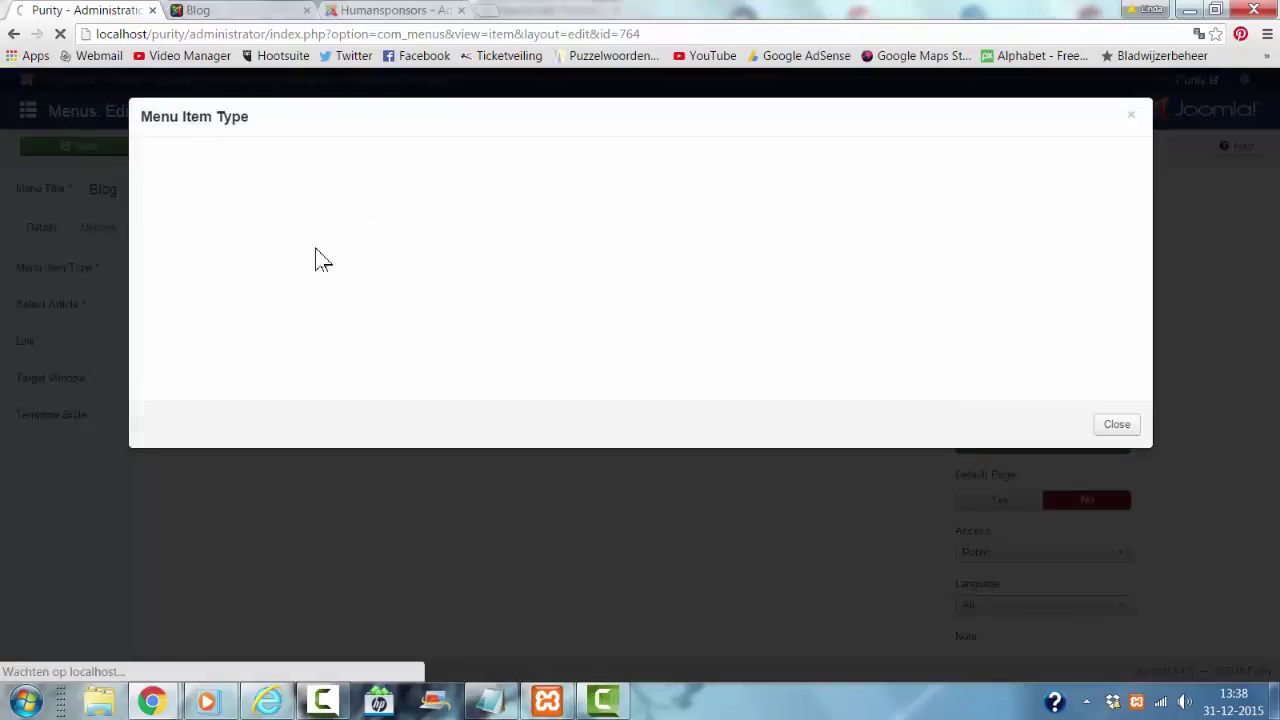
pyautogui.click(170, 163)
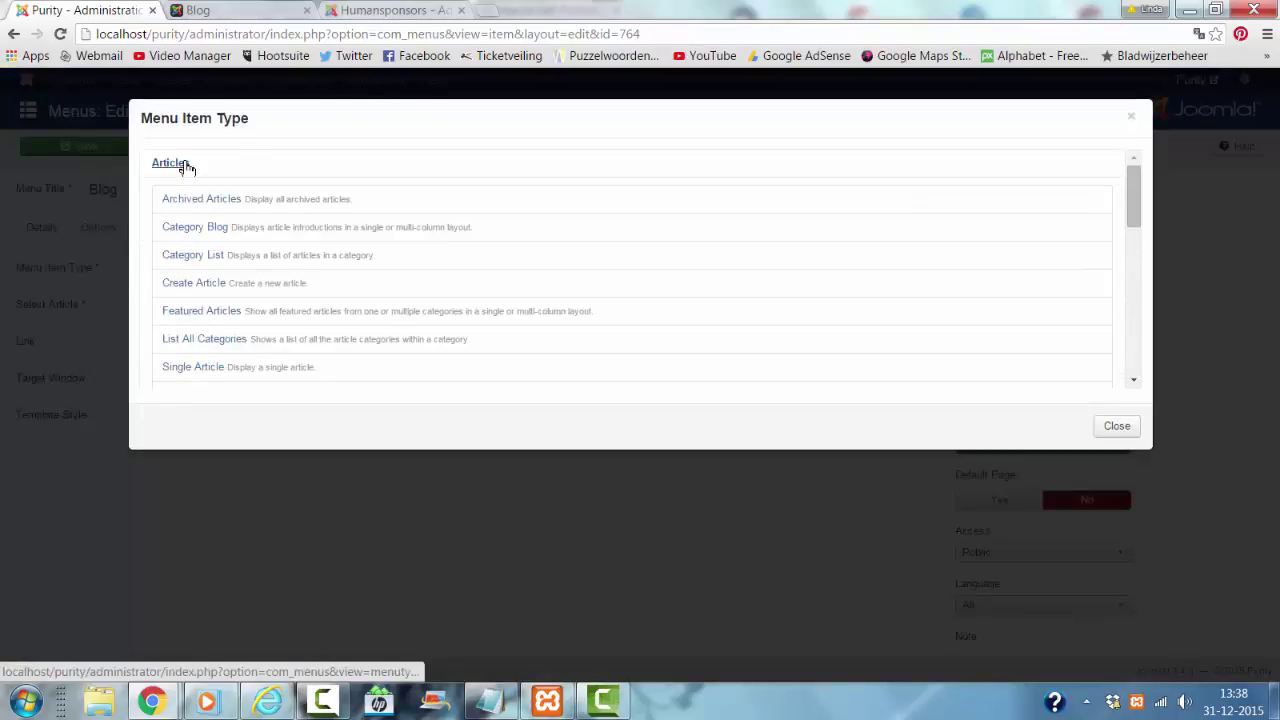
pyautogui.click(186, 226)
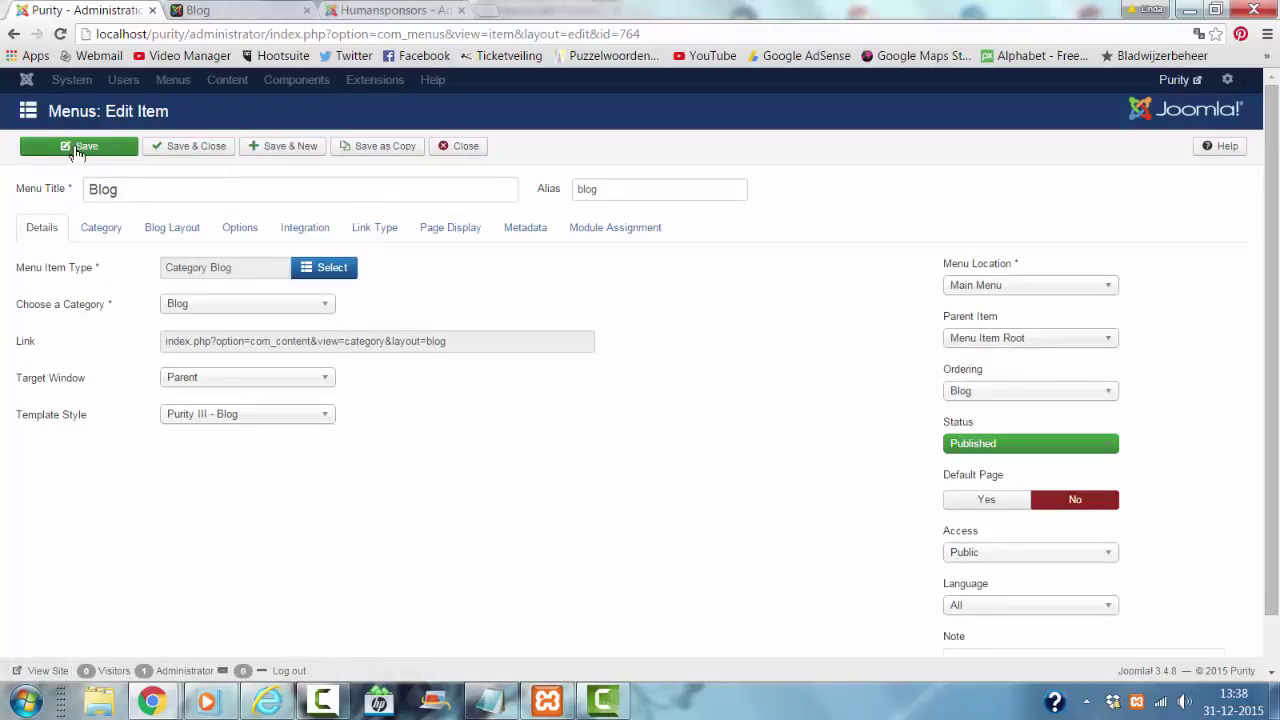
pyautogui.click(77, 148)
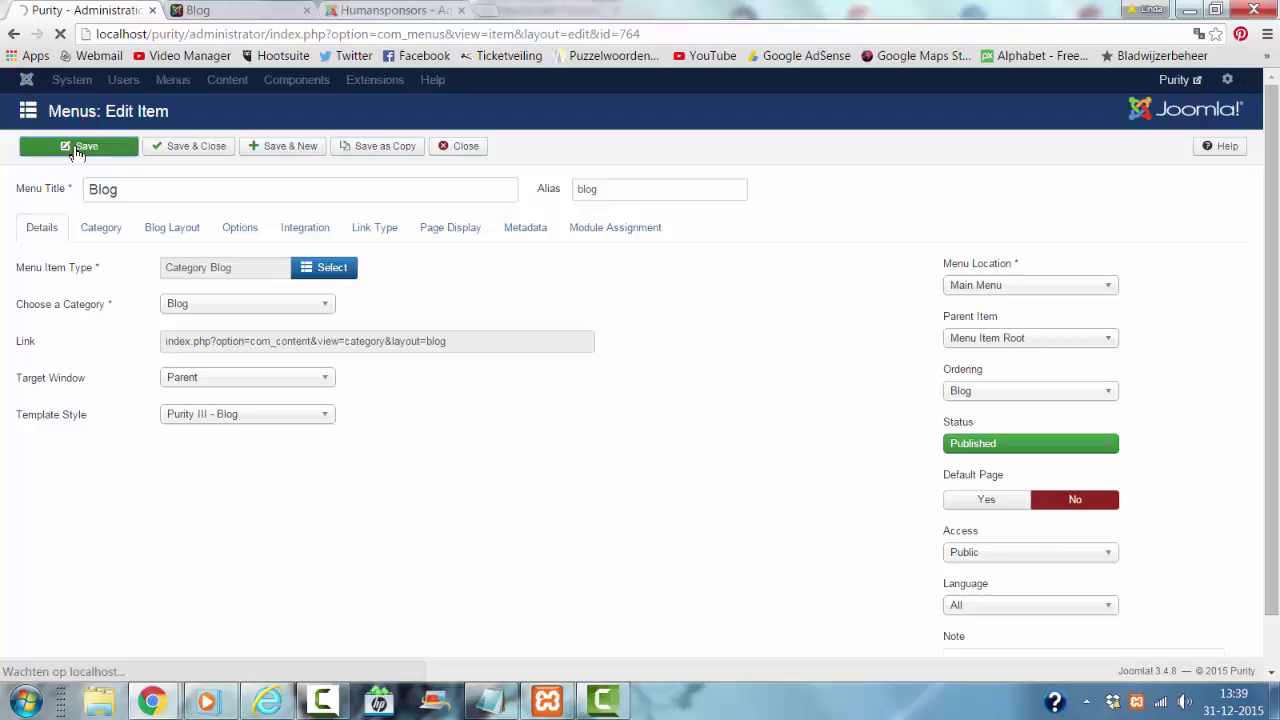
# Reload the front-end Blog page to check the updated article list.
pyautogui.click(205, 11)
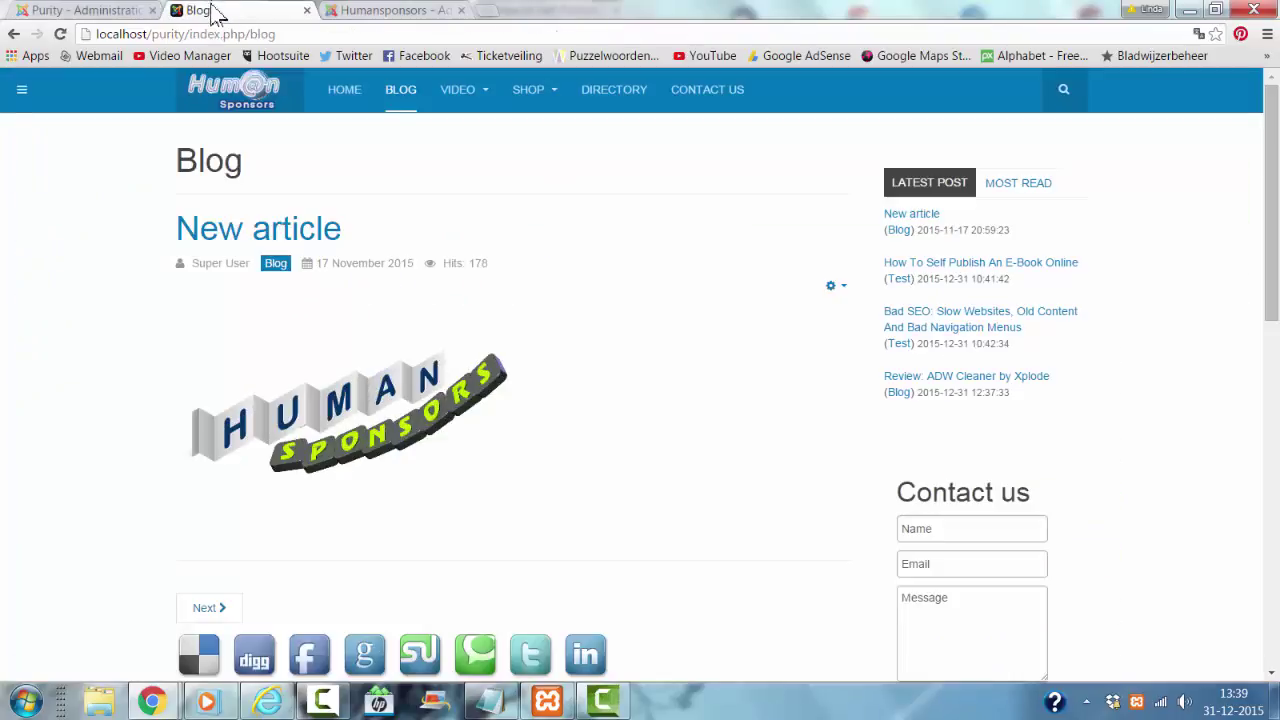
pyautogui.click(205, 33)
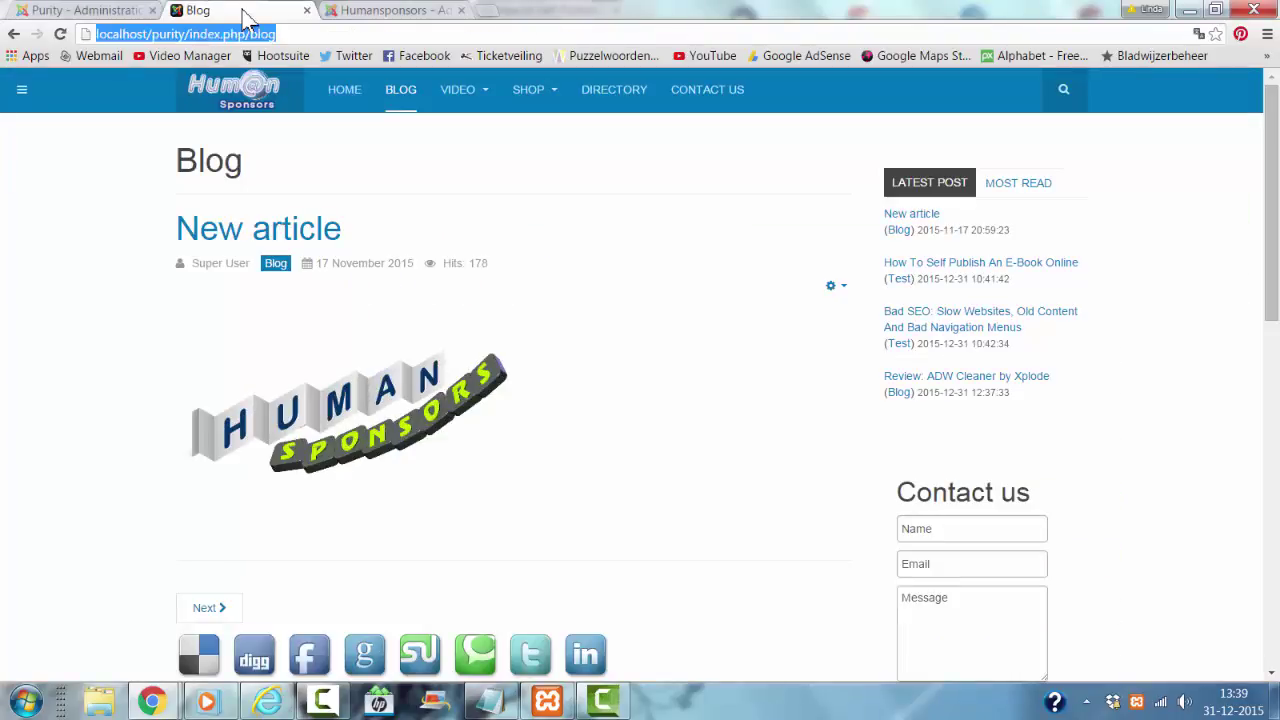
pyautogui.press('Return')
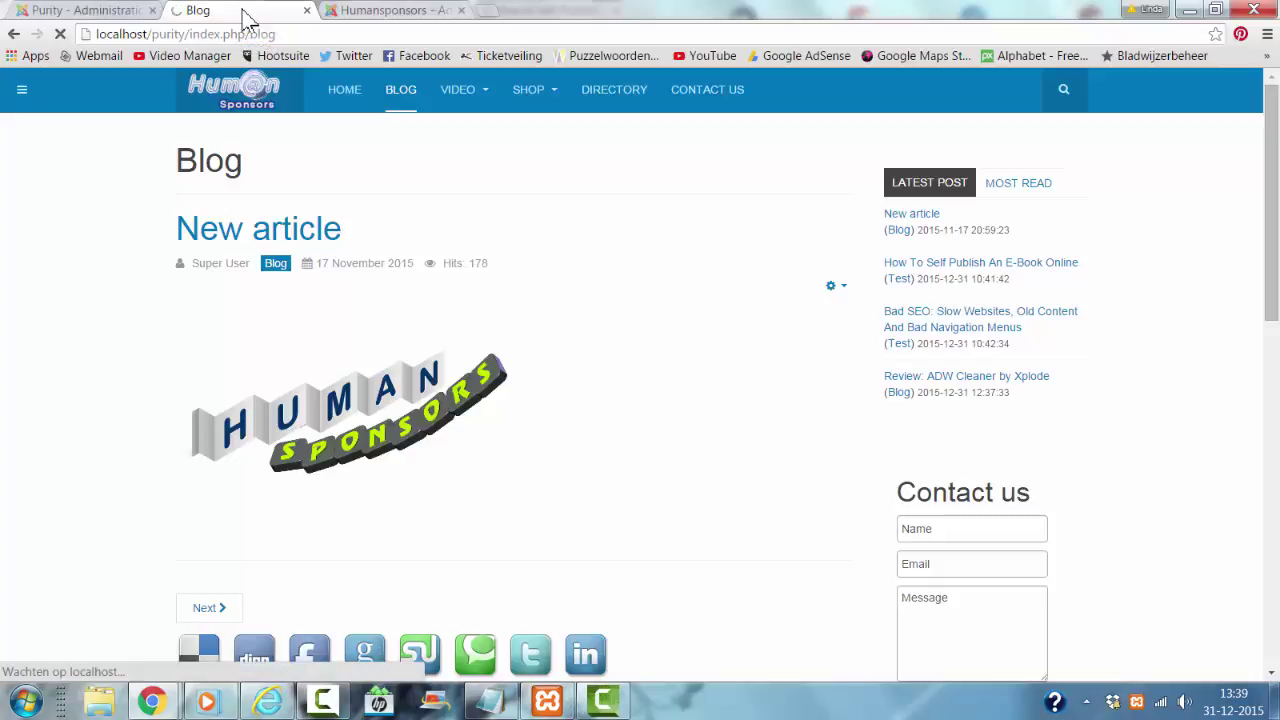
pyautogui.scroll(-4, 376, 89)
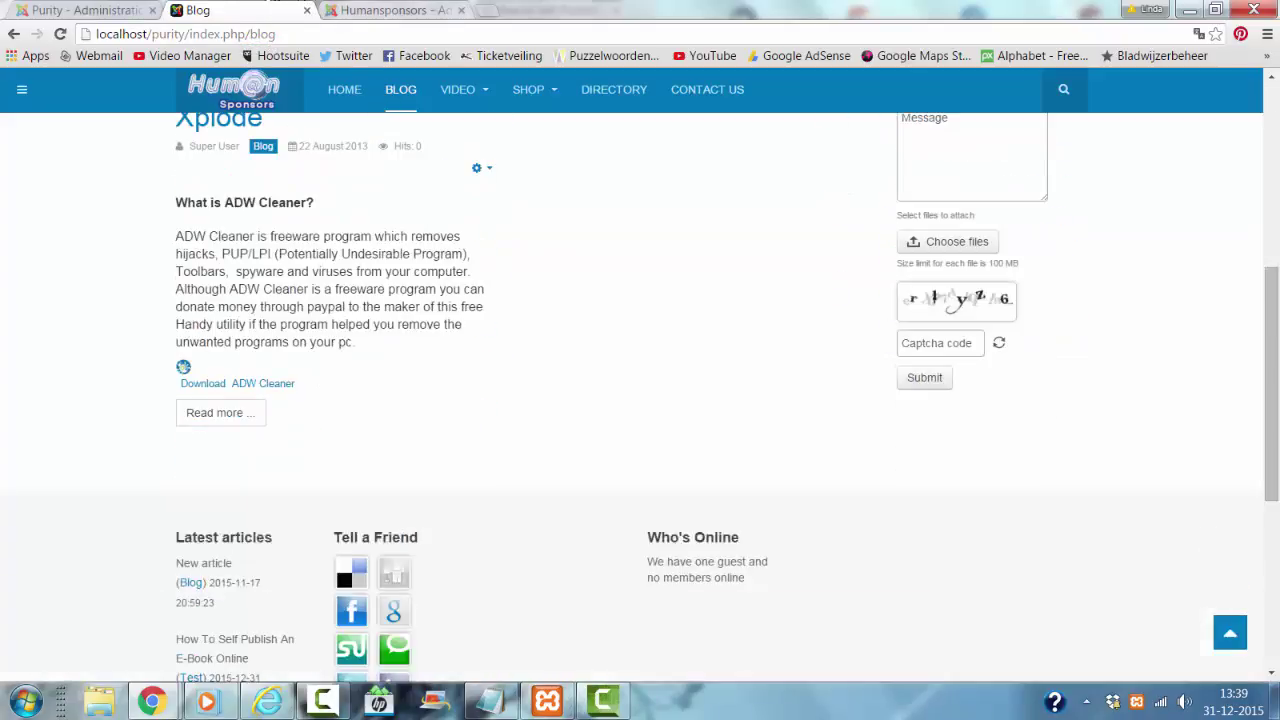
pyautogui.scroll(1, 648, 290)
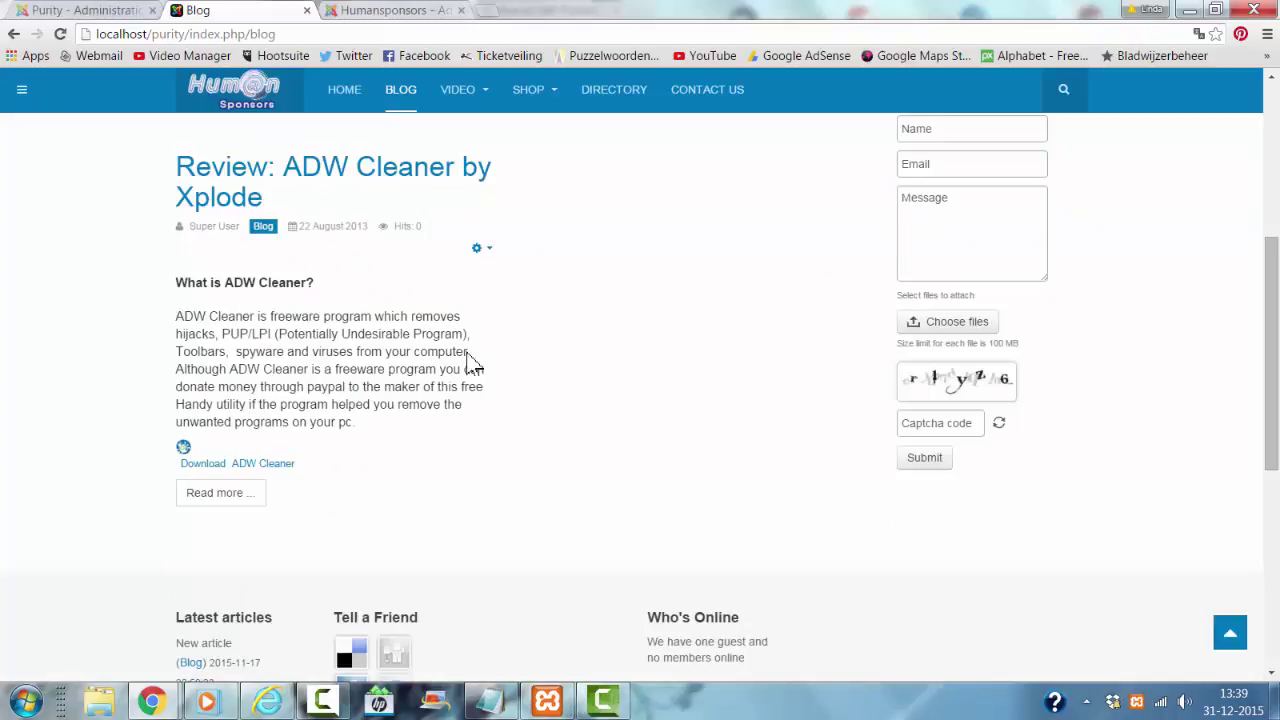
# Open the full 'Review: ADW Cleaner by Xplode' article and scroll through it.
pyautogui.click(214, 495)
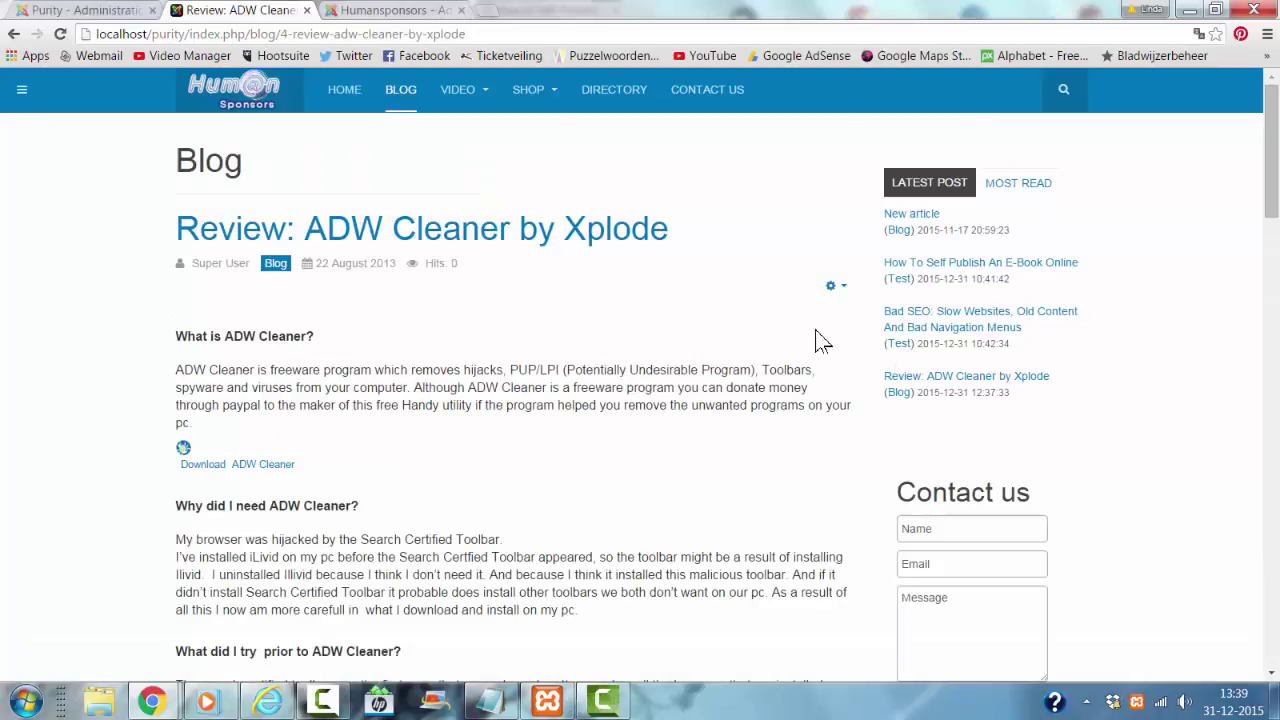
pyautogui.scroll(-2, 820, 341)
pyautogui.scroll(-1, 820, 341)
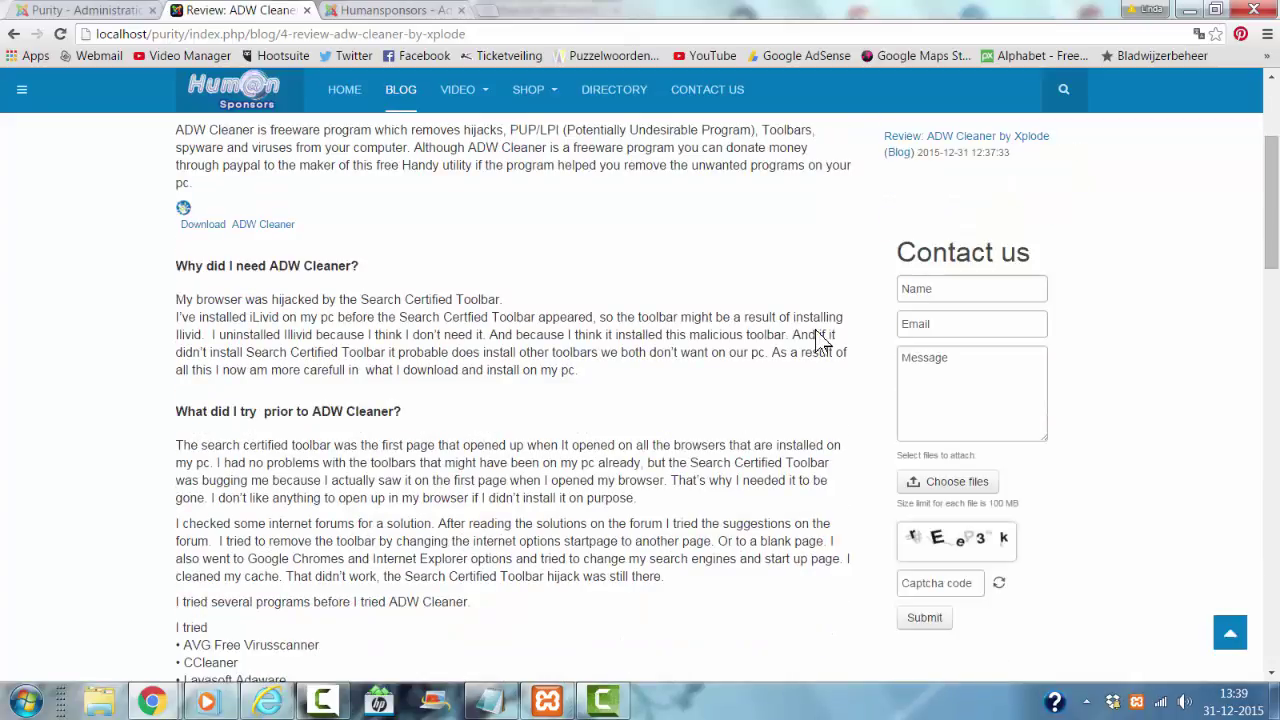
pyautogui.scroll(-3, 820, 341)
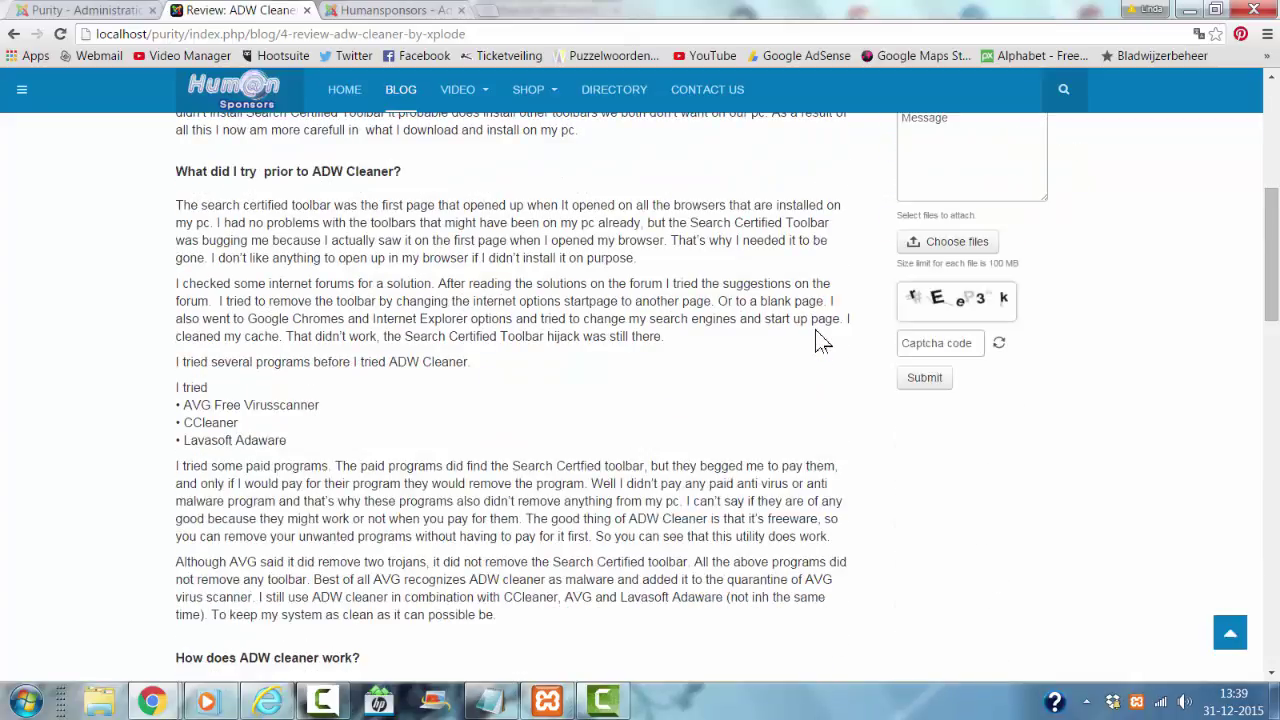
pyautogui.scroll(-4, 820, 341)
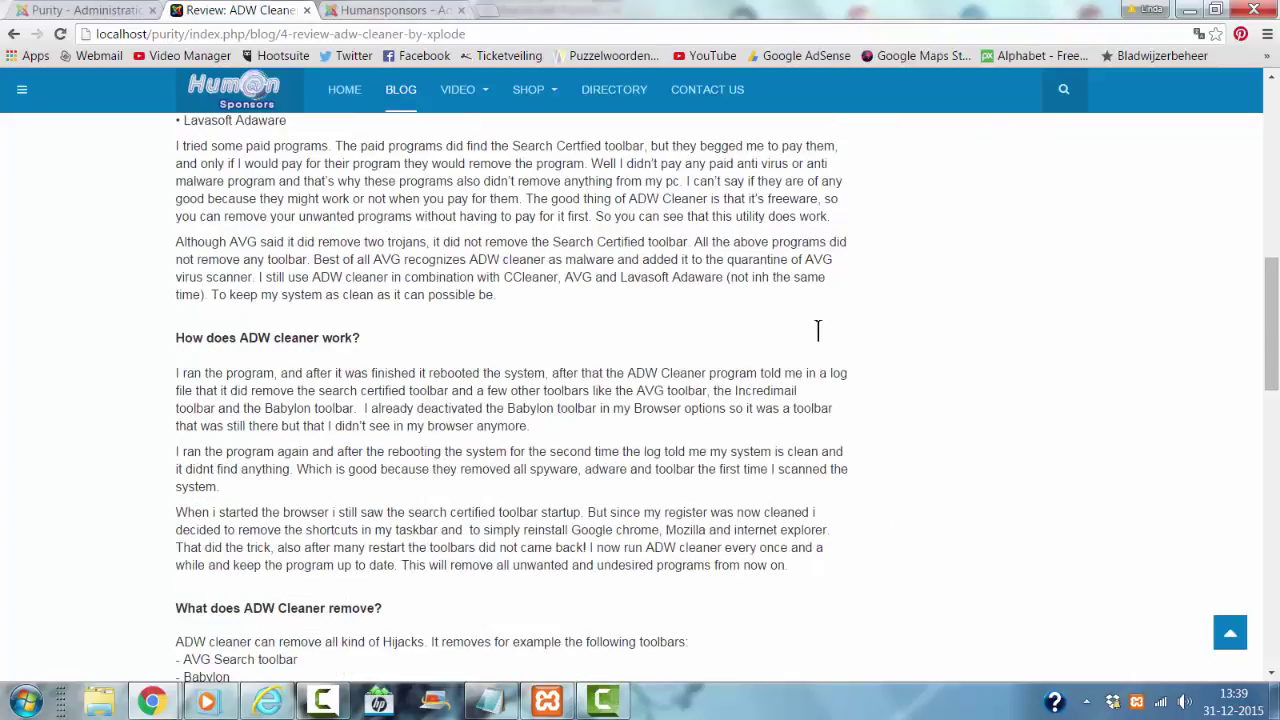
pyautogui.scroll(-10, 818, 330)
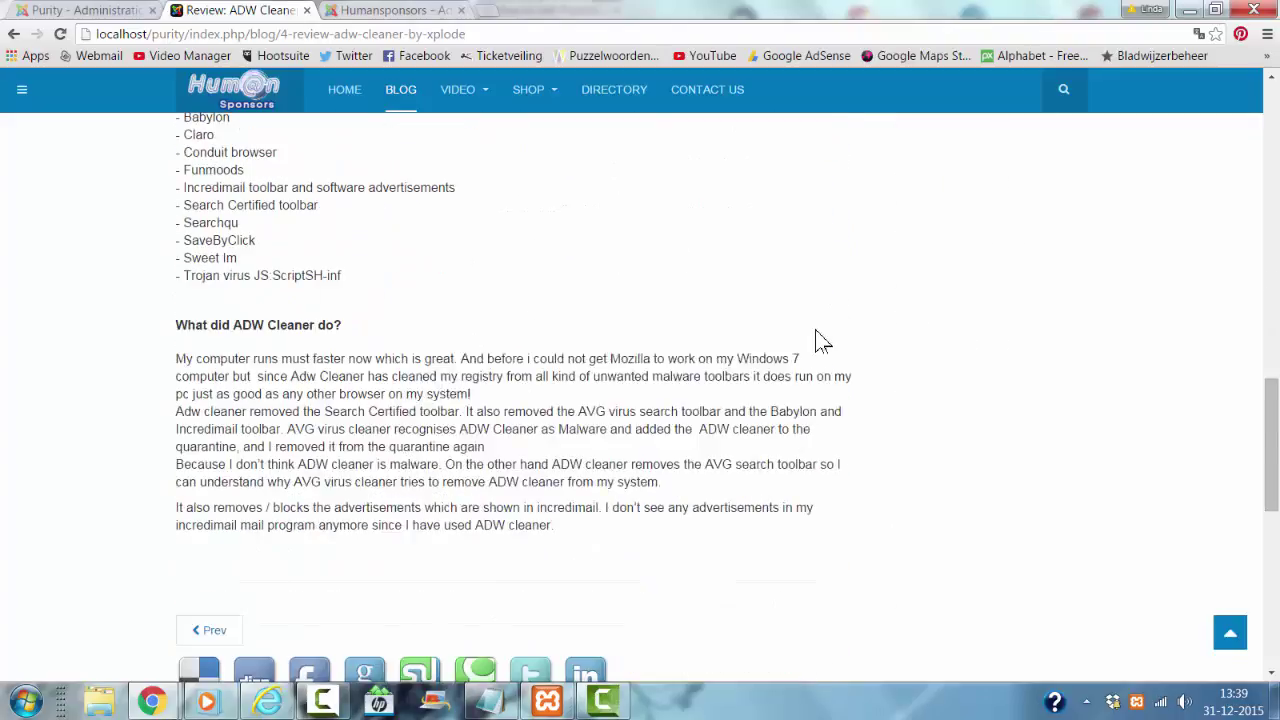
pyautogui.scroll(20, 818, 335)
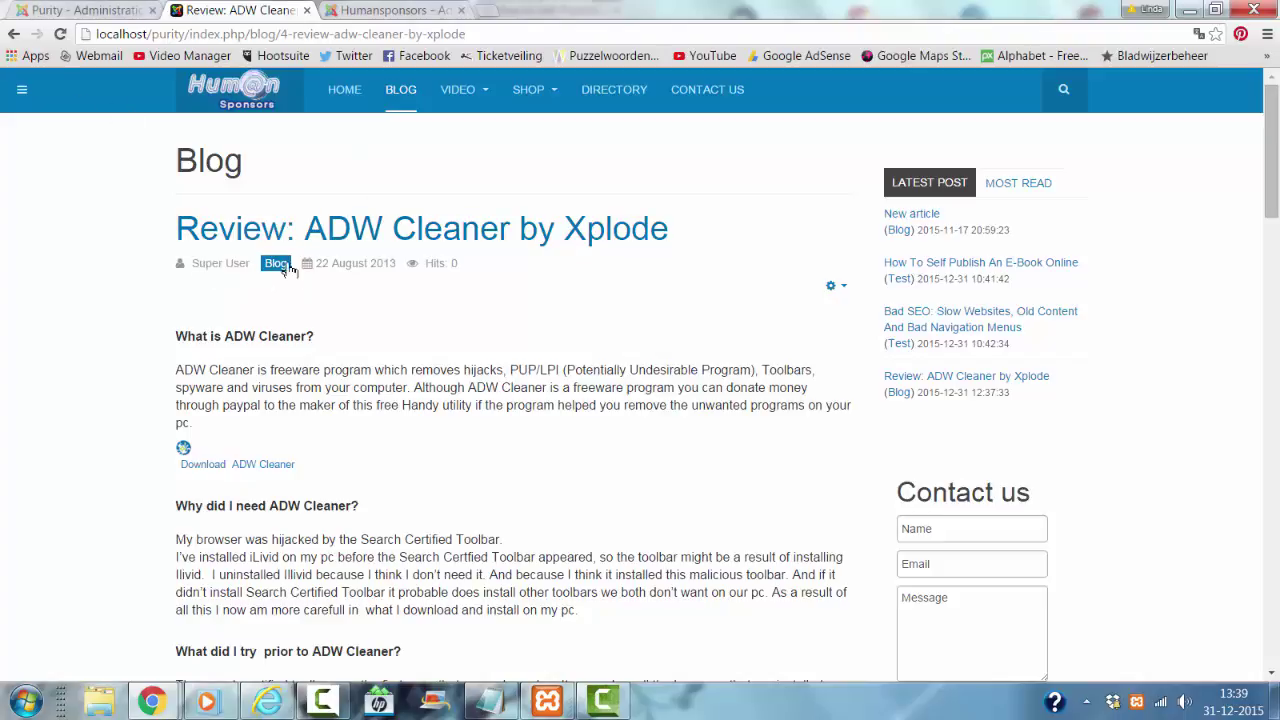
# Set Show Category and Show Author to Hide in the Blog menu item's Options and save.
pyautogui.click(77, 12)
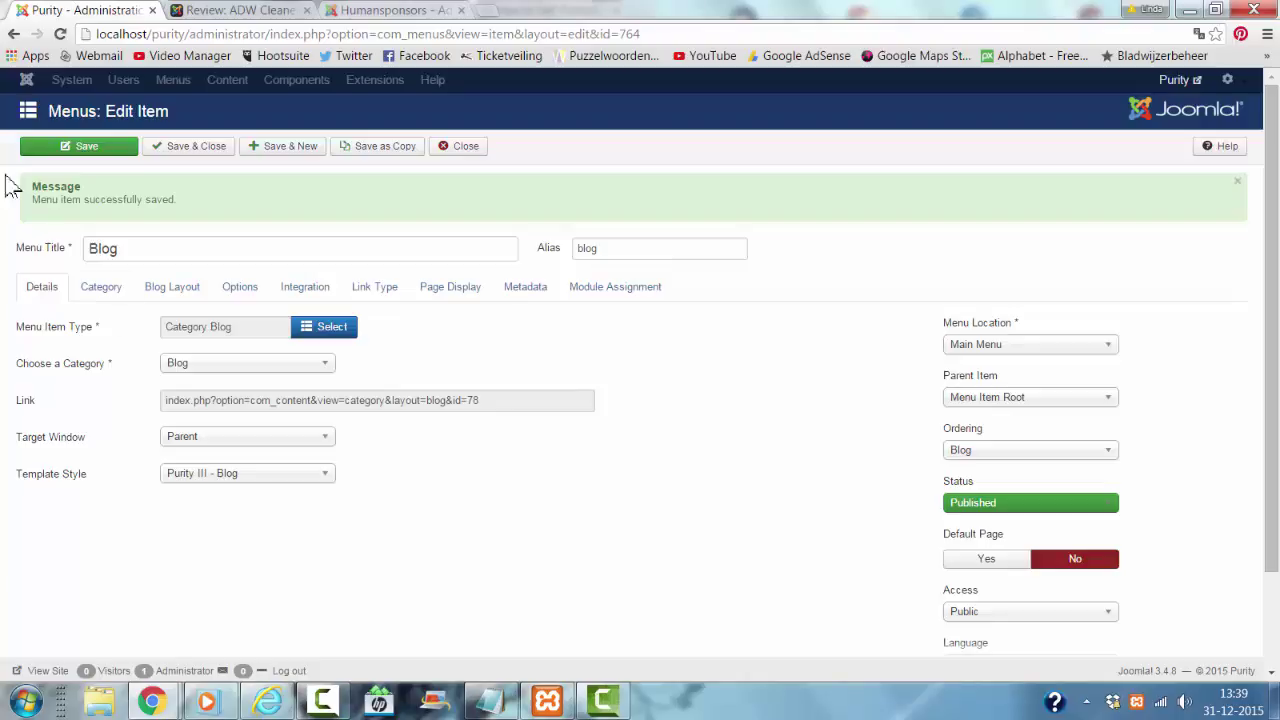
pyautogui.click(240, 289)
pyautogui.scroll(-2, 567, 474)
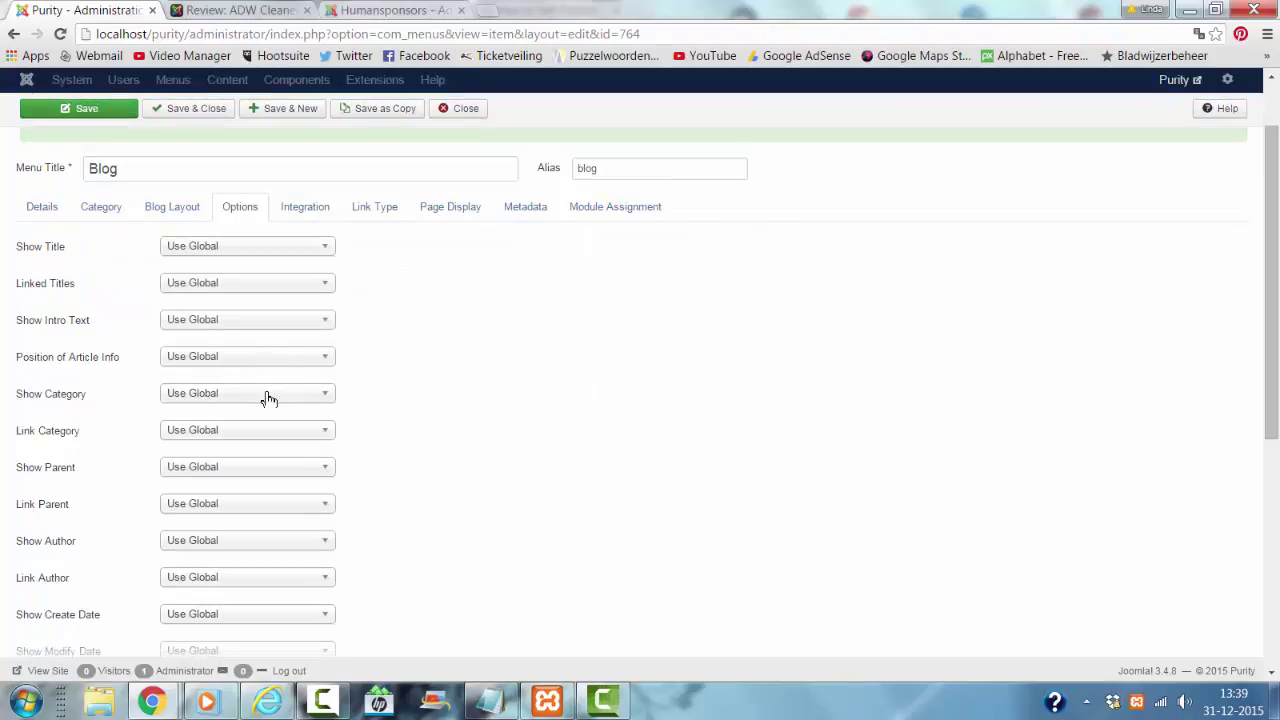
pyautogui.click(266, 395)
pyautogui.click(237, 455)
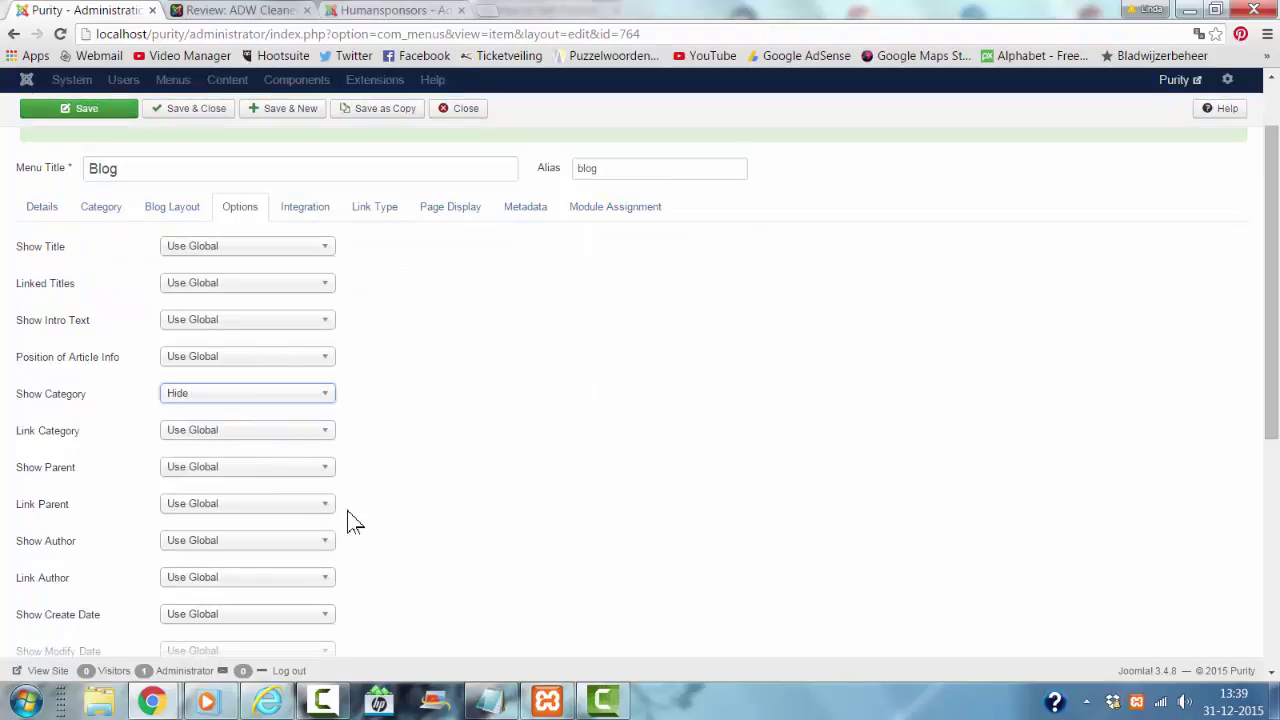
pyautogui.click(210, 548)
pyautogui.click(197, 598)
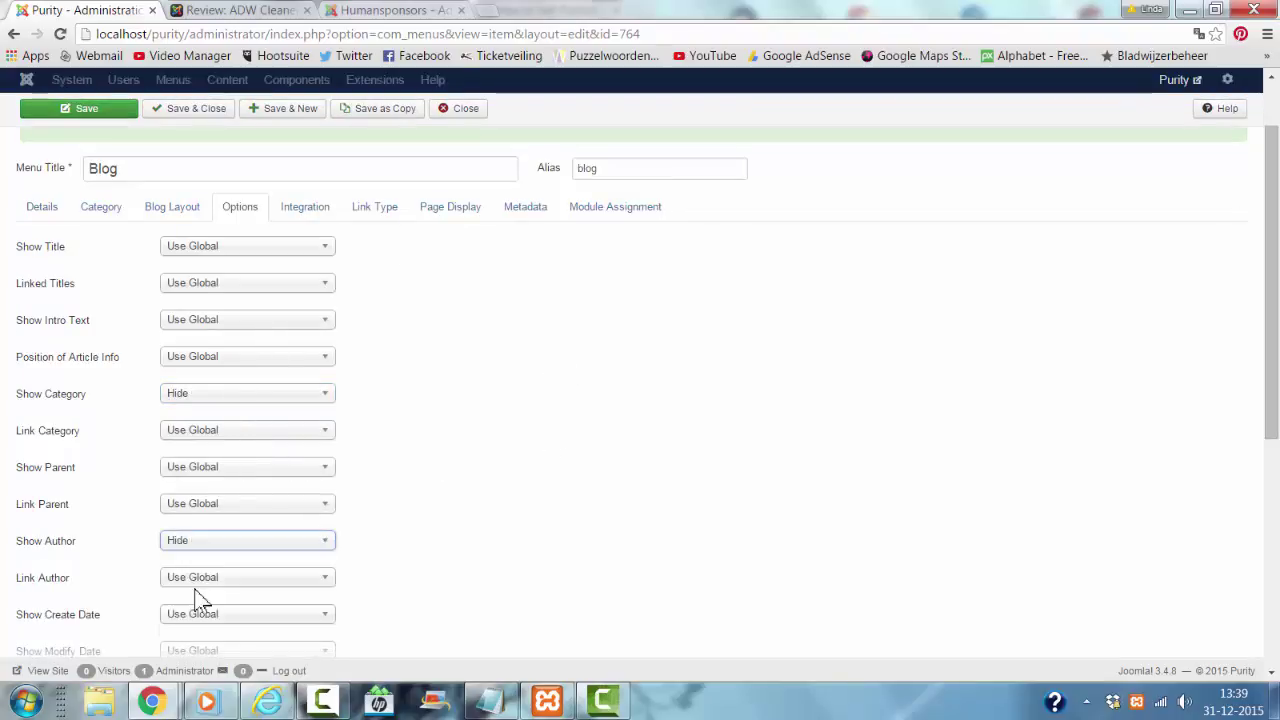
pyautogui.click(82, 108)
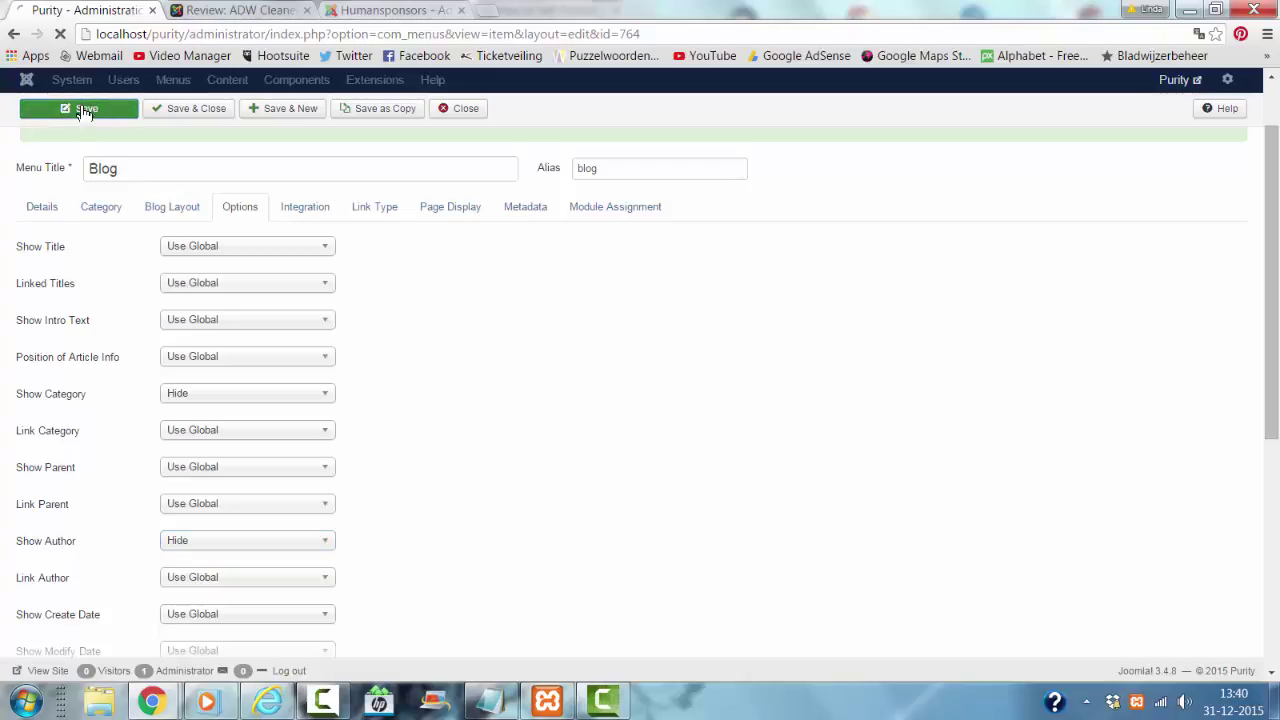
# Reload the ADW Cleaner review on the site to confirm category and author are gone.
pyautogui.click(231, 11)
pyautogui.click(224, 26)
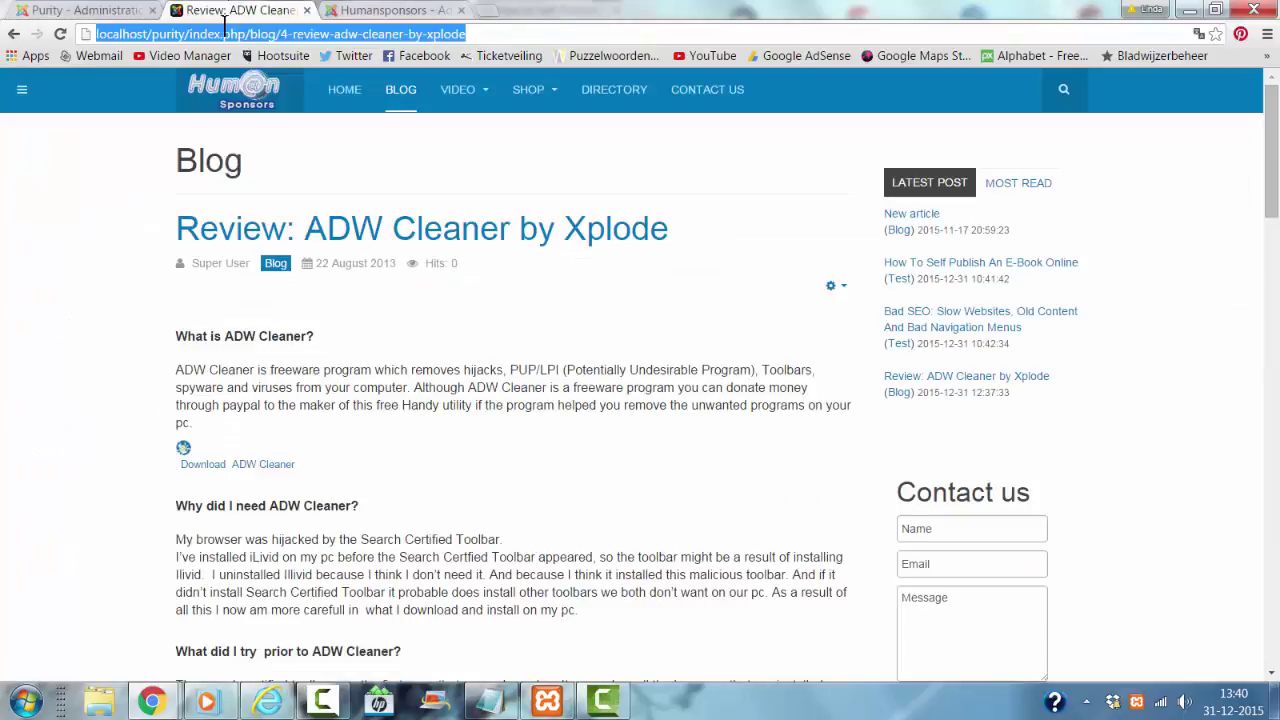
pyautogui.press('Return')
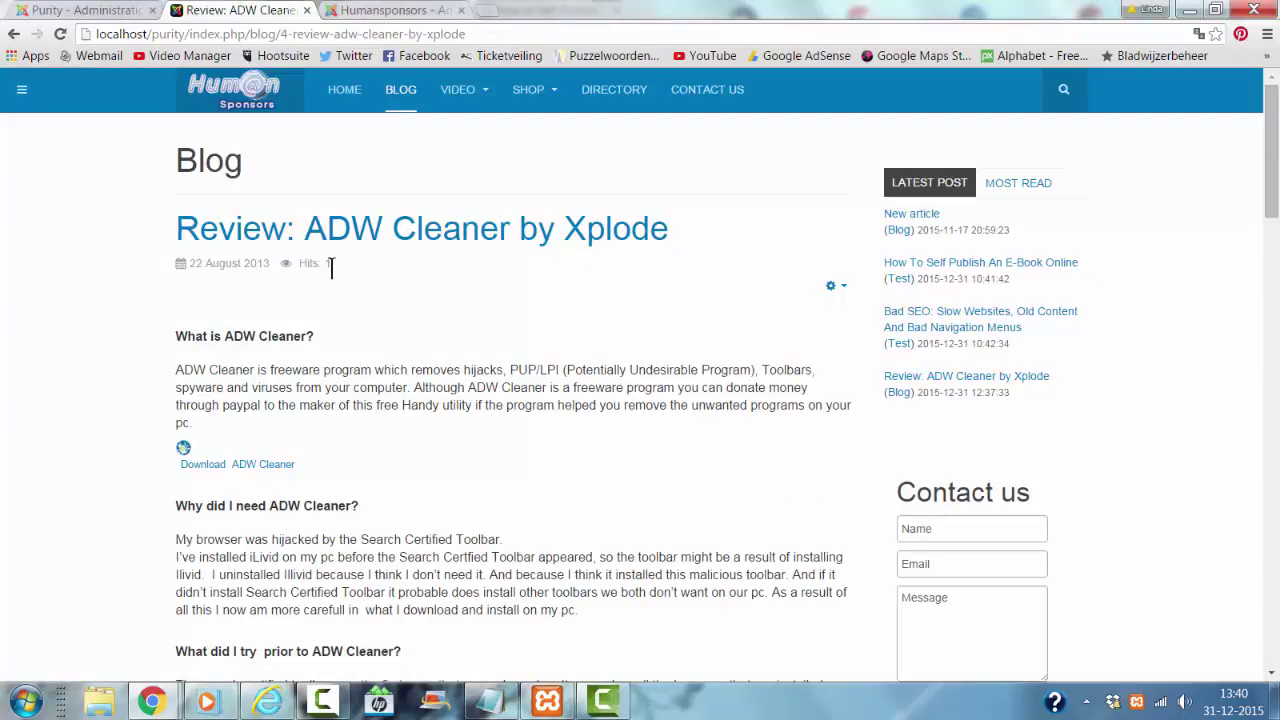
# Set Show Hits to Hide in the Blog menu item's options and save.
pyautogui.click(85, 10)
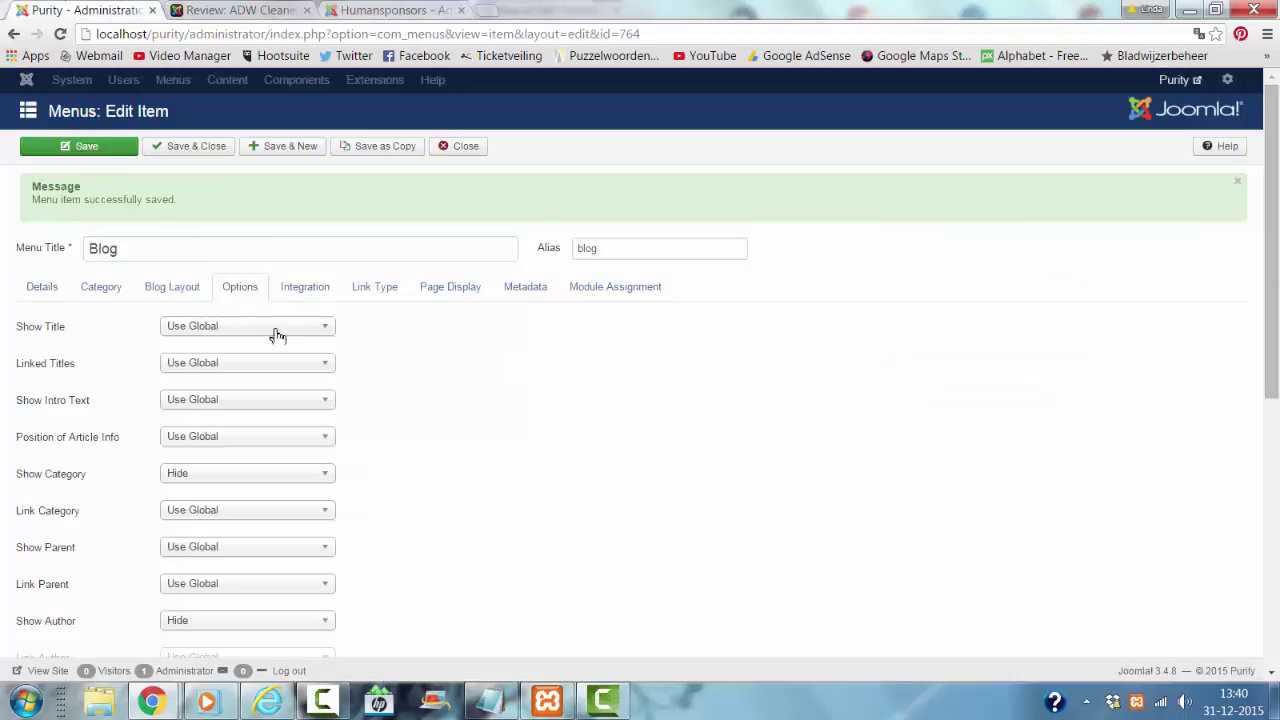
pyautogui.scroll(-5, 300, 400)
pyautogui.scroll(-2, 312, 488)
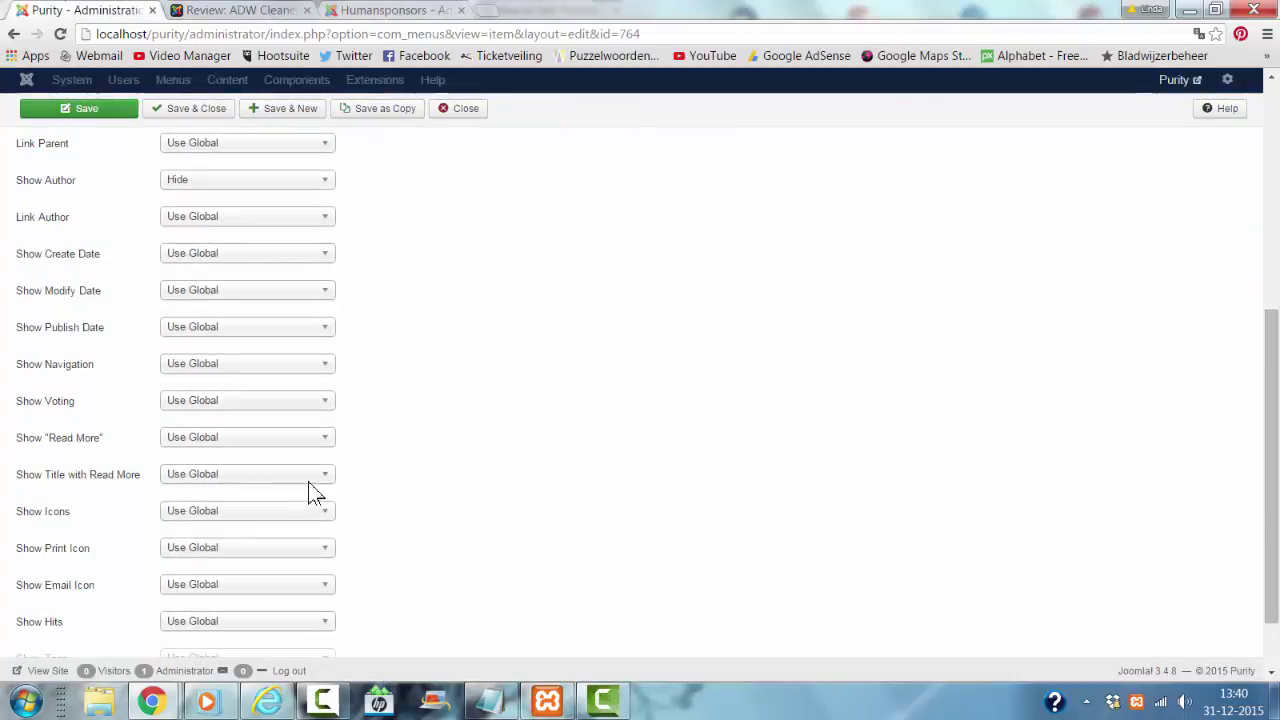
pyautogui.click(250, 626)
pyautogui.scroll(-1, 396, 614)
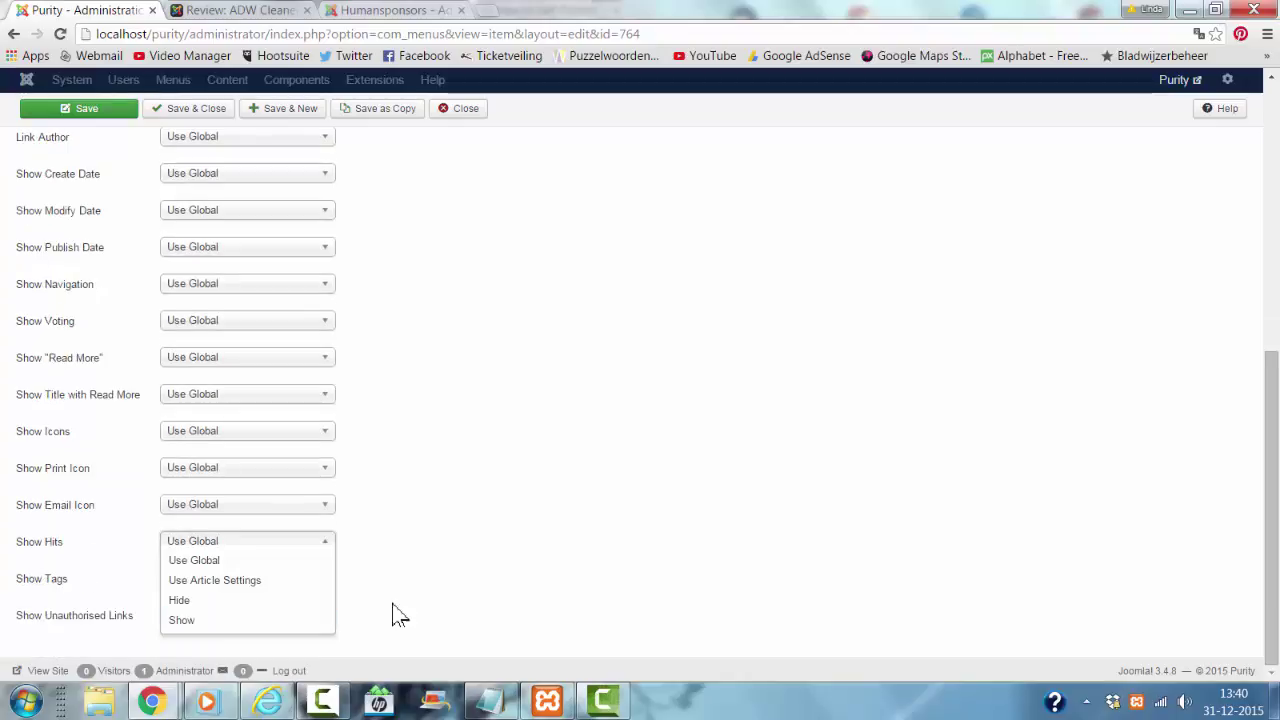
pyautogui.click(180, 601)
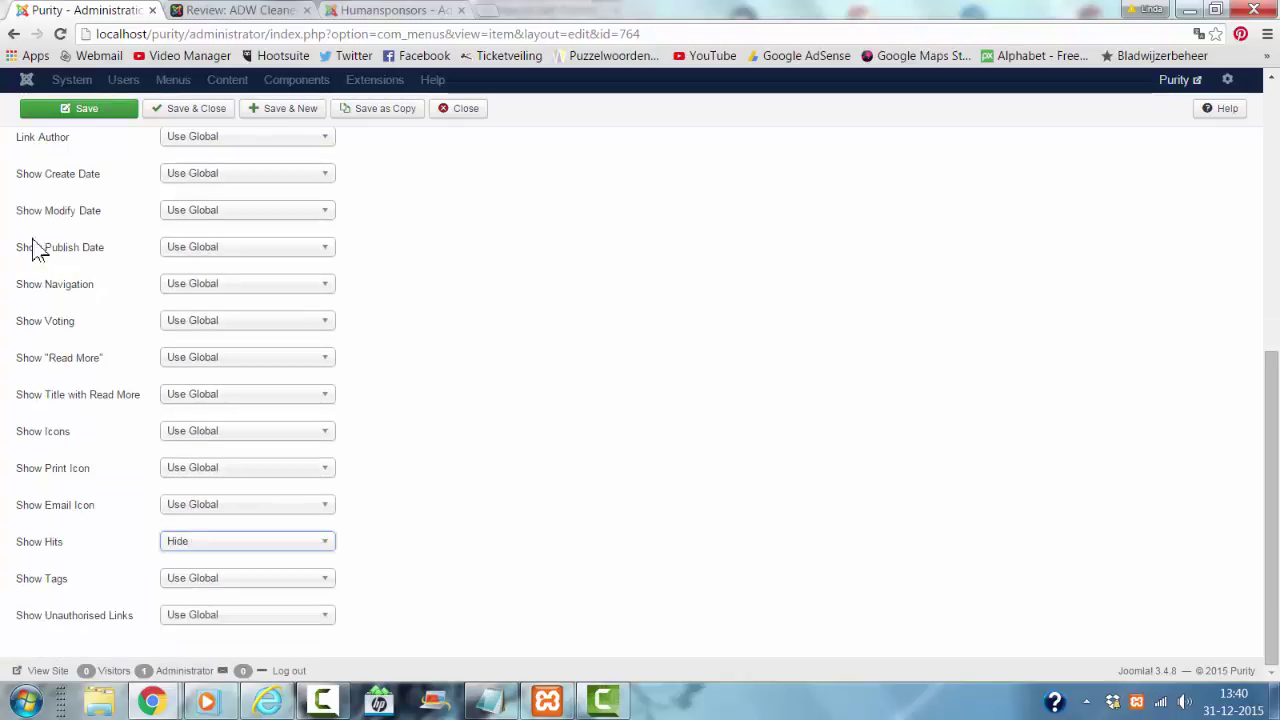
pyautogui.click(63, 109)
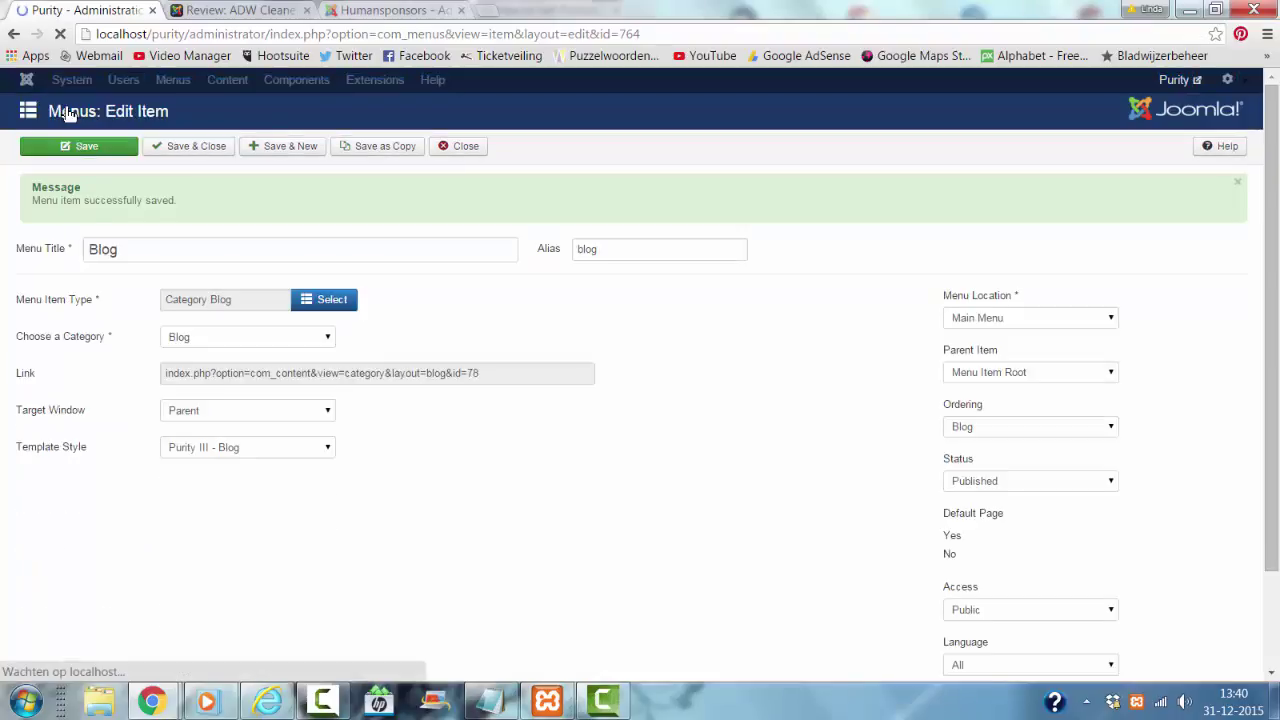
# Reload the ADW Cleaner review to confirm the Hits count no longer appears.
pyautogui.click(238, 10)
pyautogui.click(248, 34)
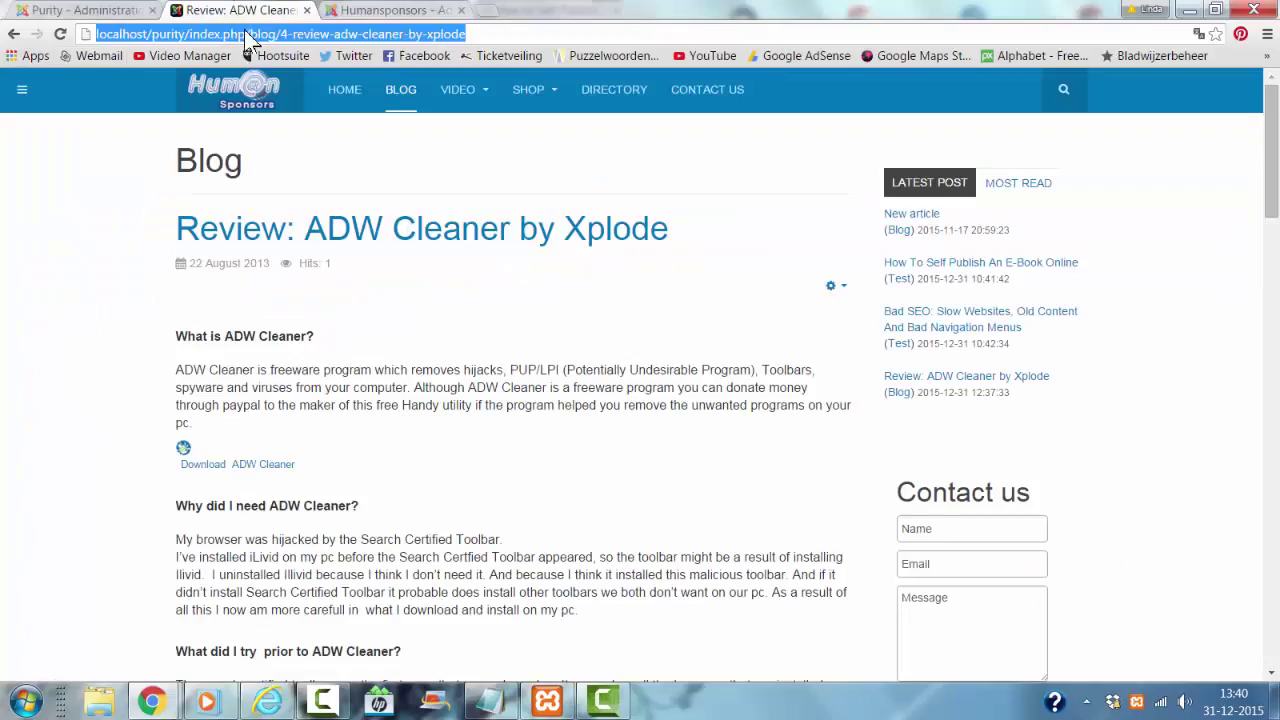
pyautogui.press('Return')
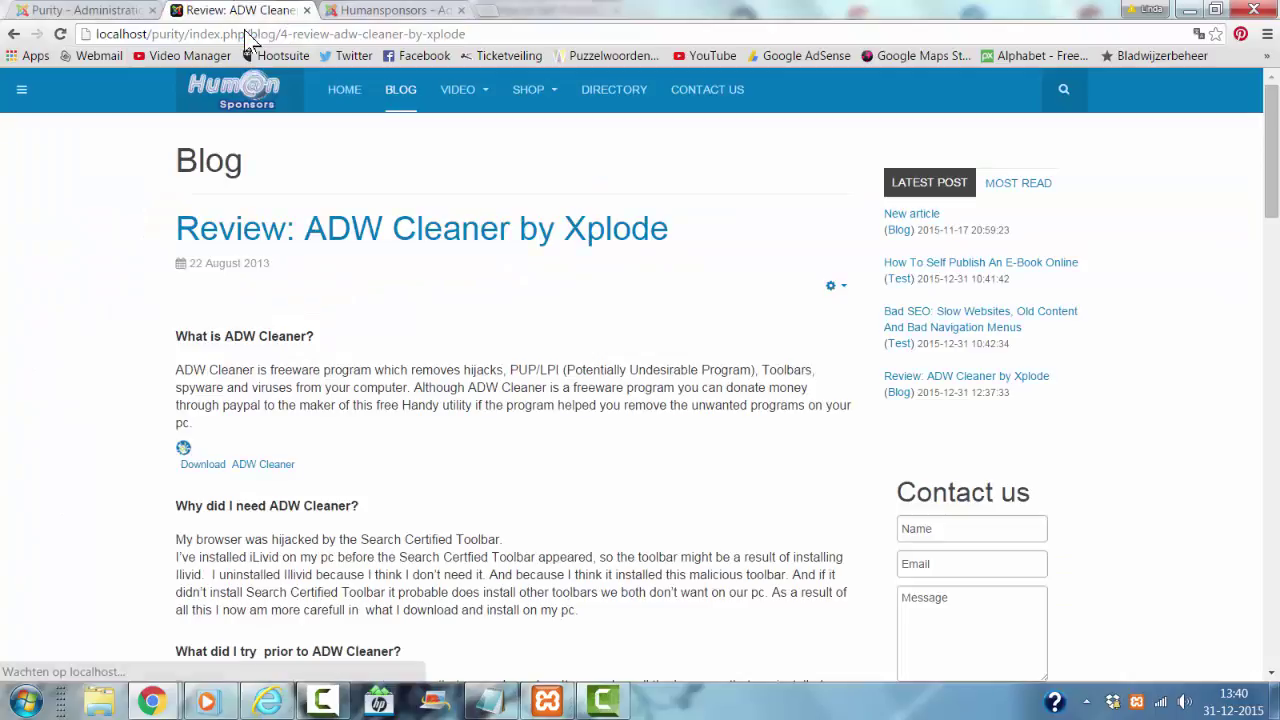
pyautogui.scroll(-11, 171, 286)
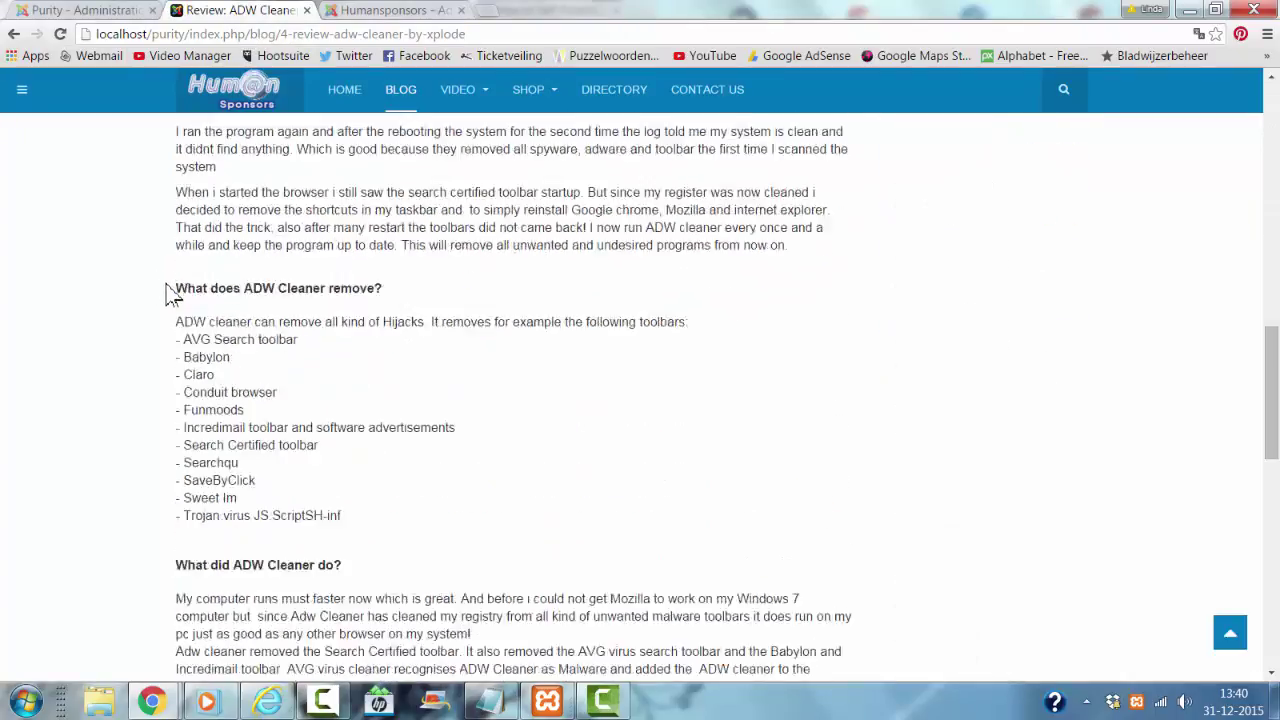
pyautogui.scroll(7, 182, 213)
pyautogui.scroll(4, 182, 213)
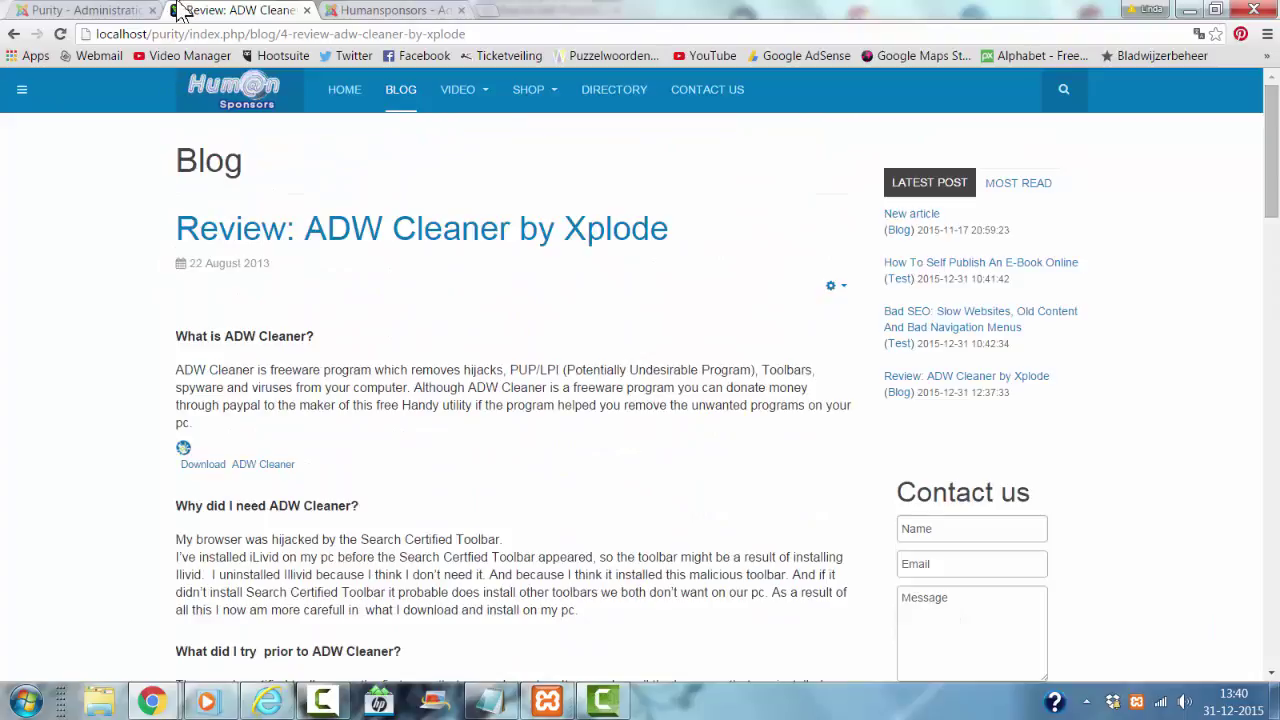
# Set the Blog menu item's publish date display to Hide and save.
pyautogui.click(110, 10)
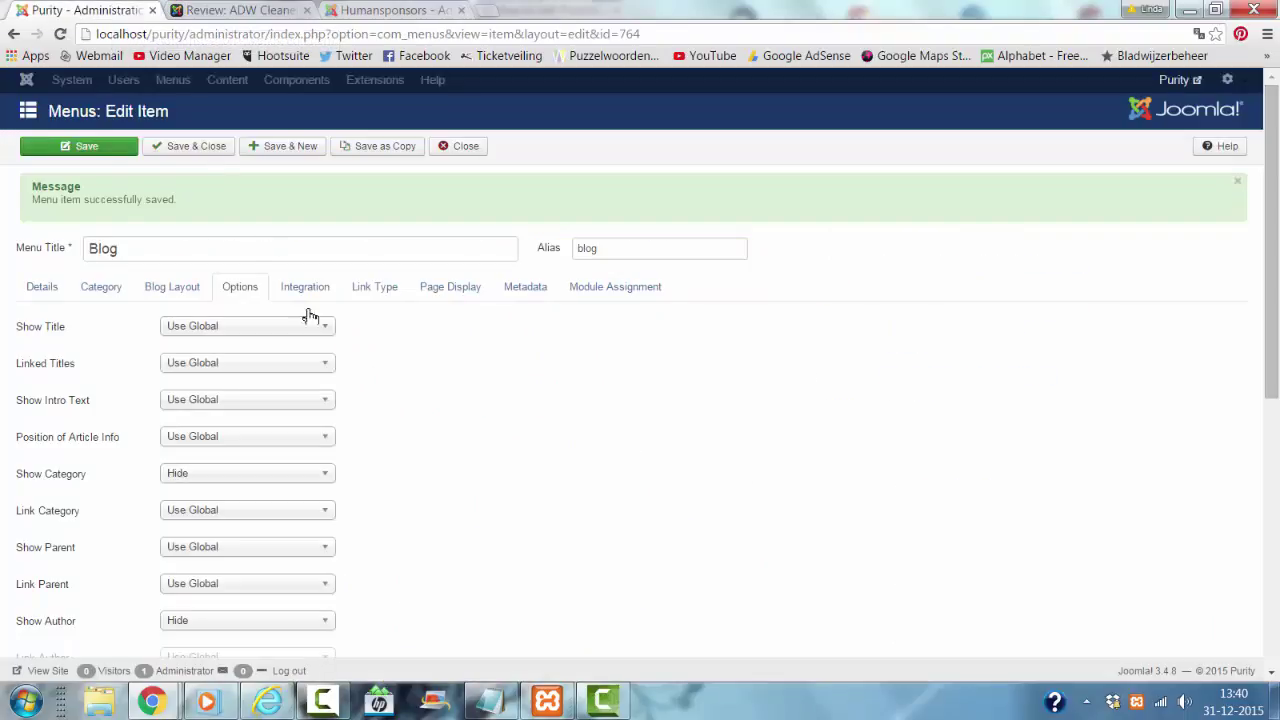
pyautogui.scroll(-2, 440, 437)
pyautogui.scroll(-2, 437, 437)
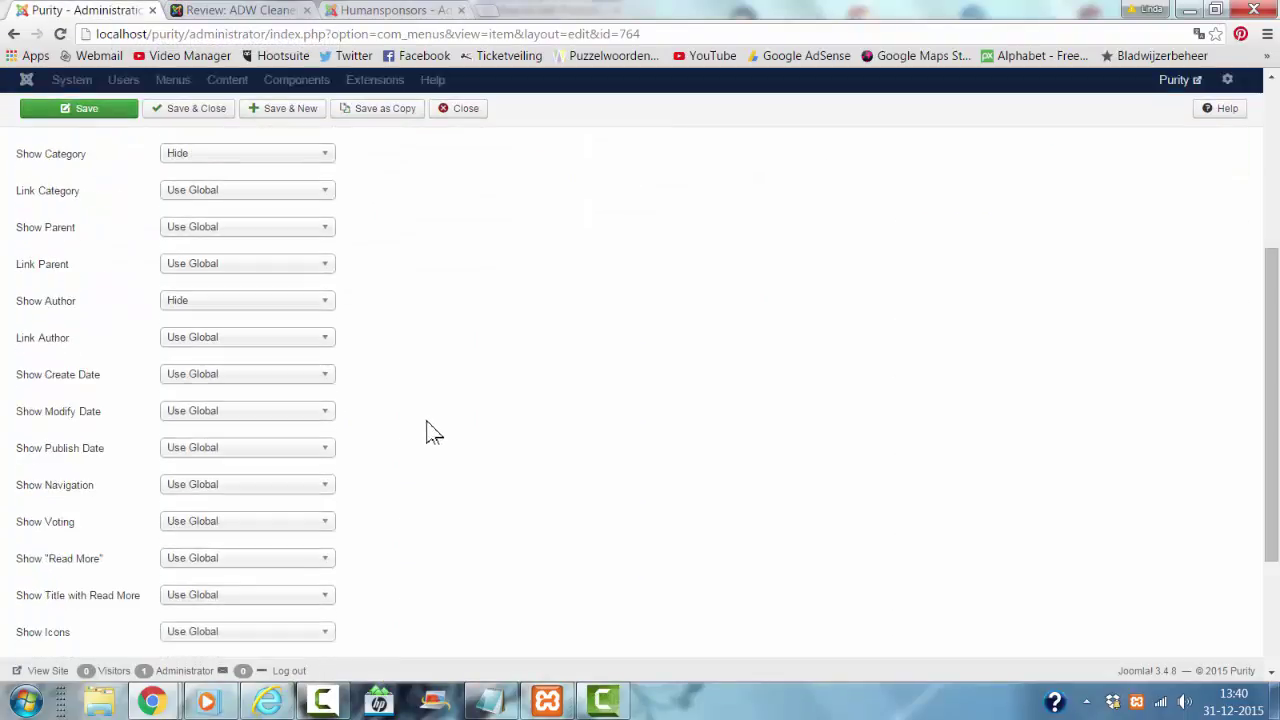
pyautogui.click(172, 448)
pyautogui.click(178, 506)
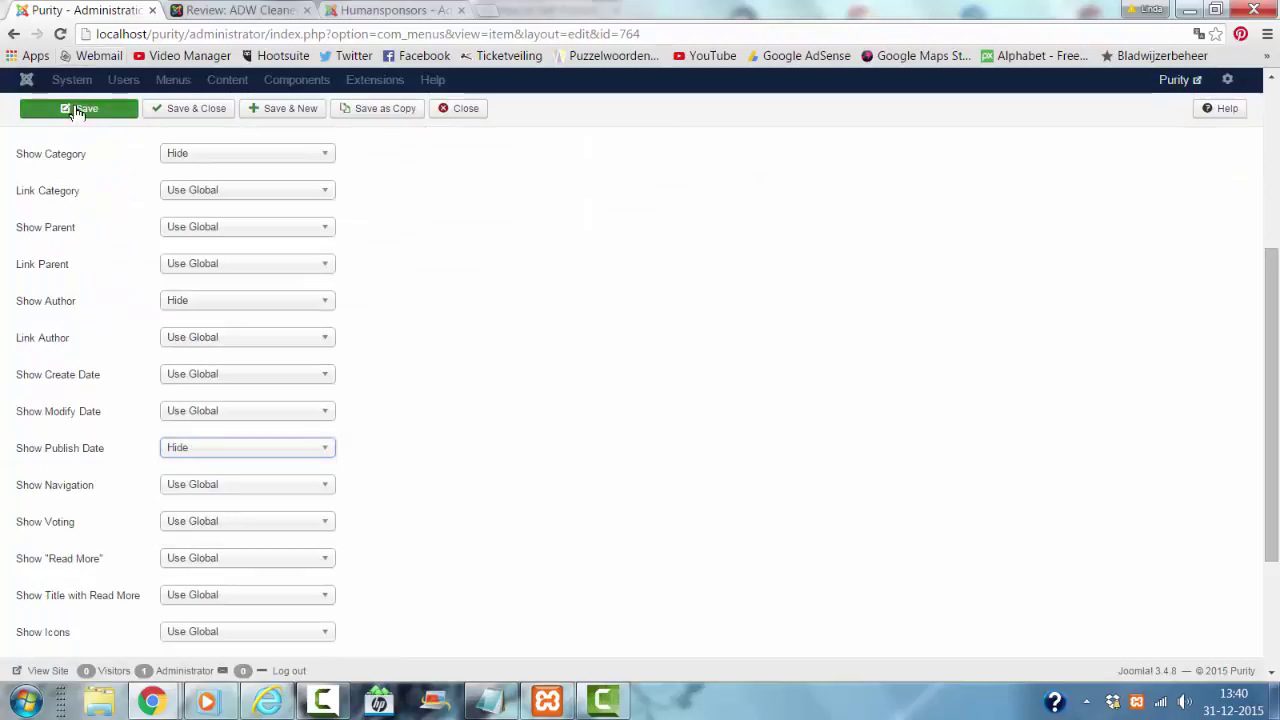
pyautogui.click(77, 110)
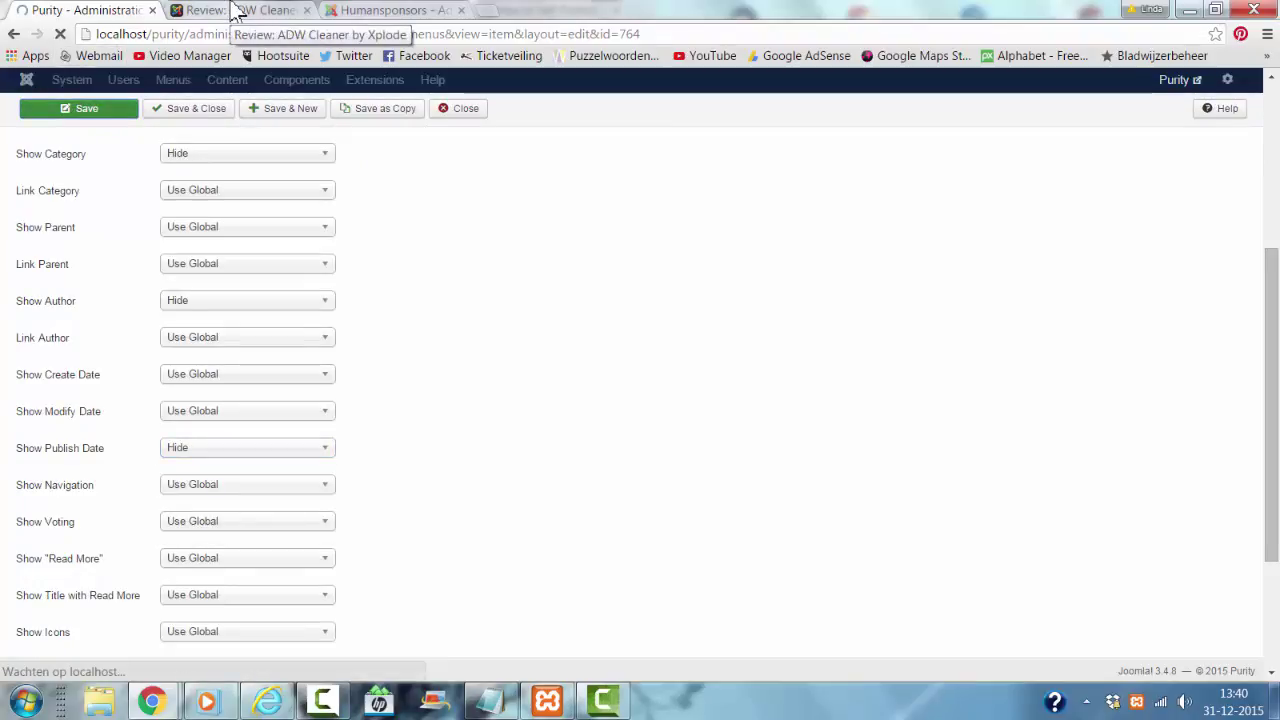
# Reload the ADW Cleaner review to confirm the publish date is gone.
pyautogui.click(232, 12)
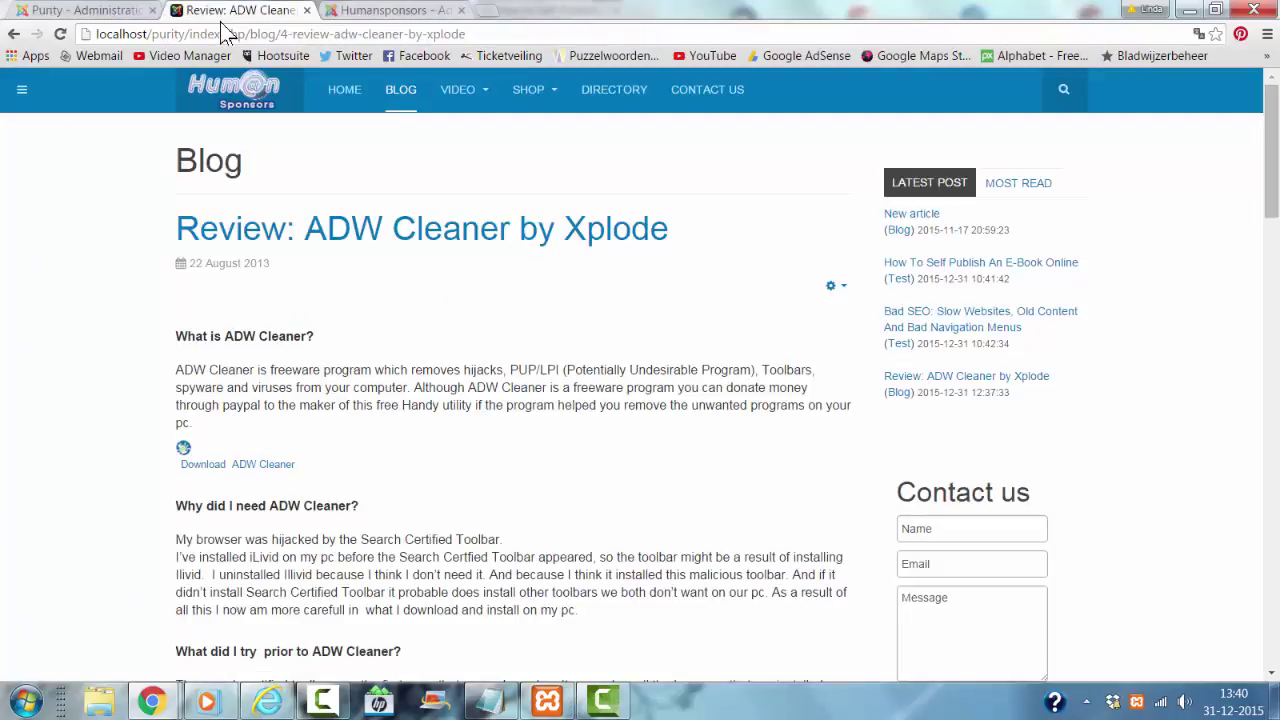
pyautogui.click(222, 30)
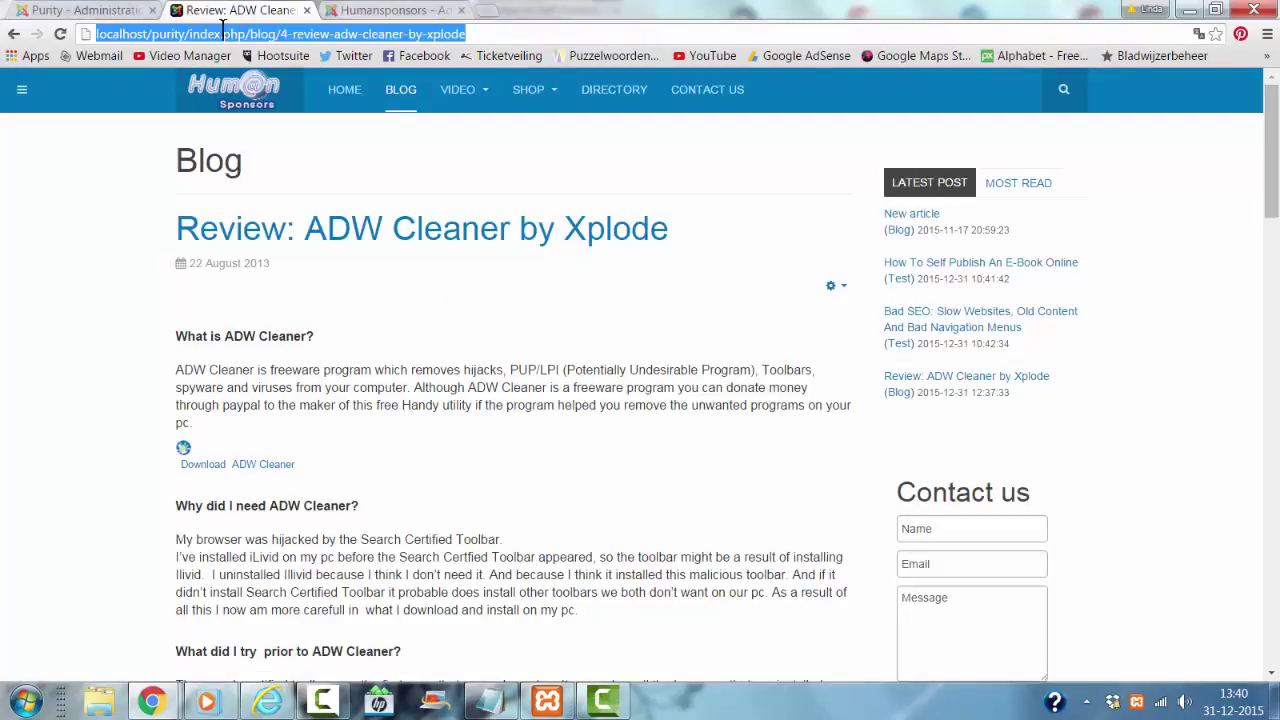
pyautogui.press('Return')
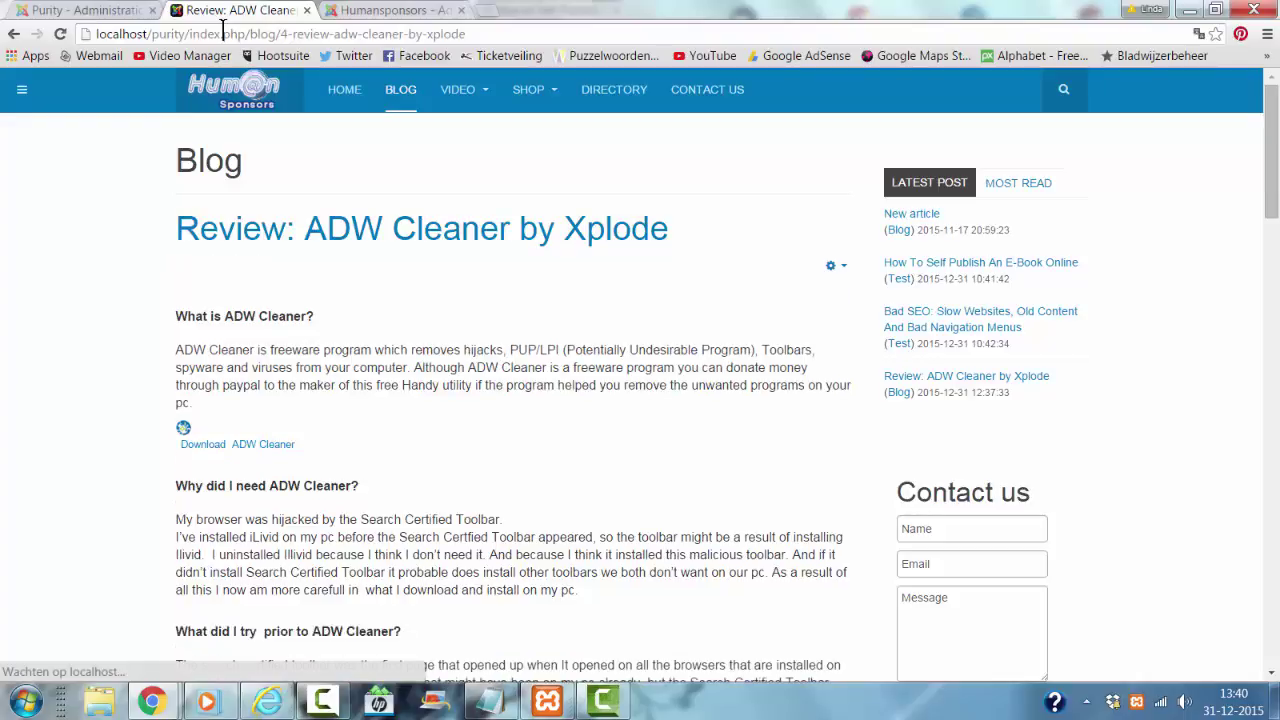
pyautogui.scroll(-3, 350, 210)
pyautogui.scroll(3, 375, 240)
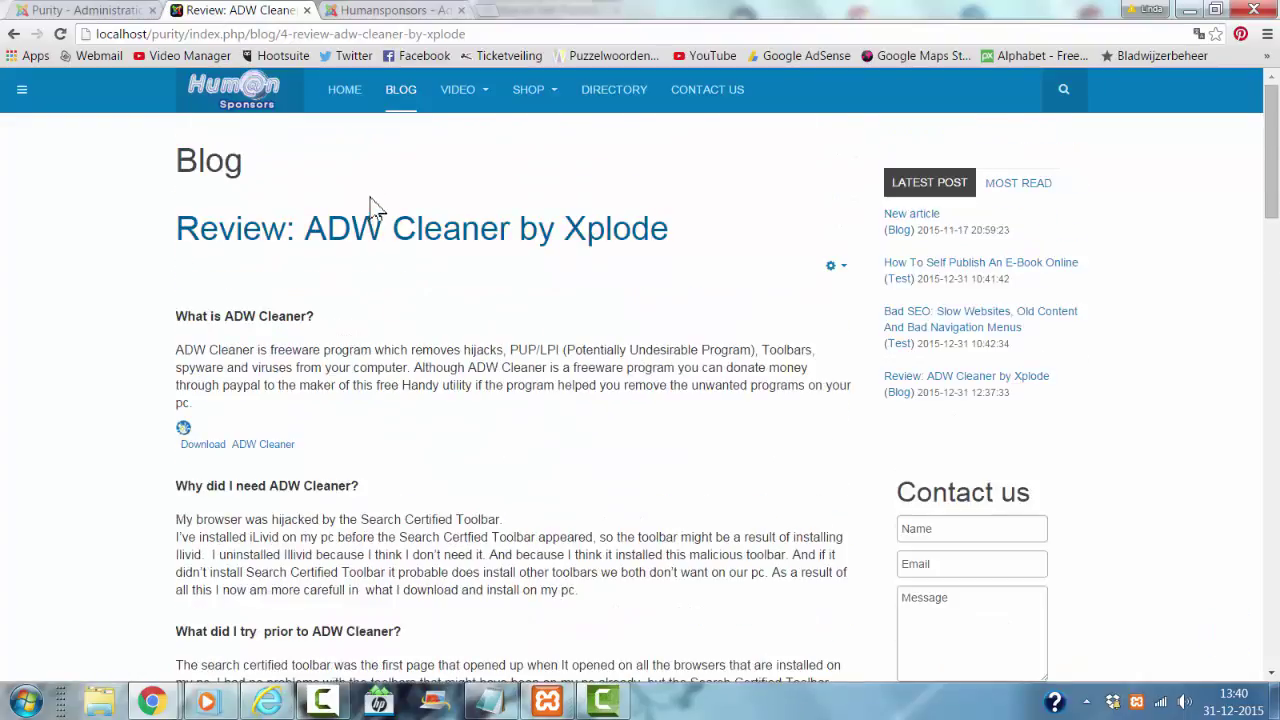
# Browse the Most Read and Latest lists, then point out the 'Blog' page heading.
pyautogui.click(997, 185)
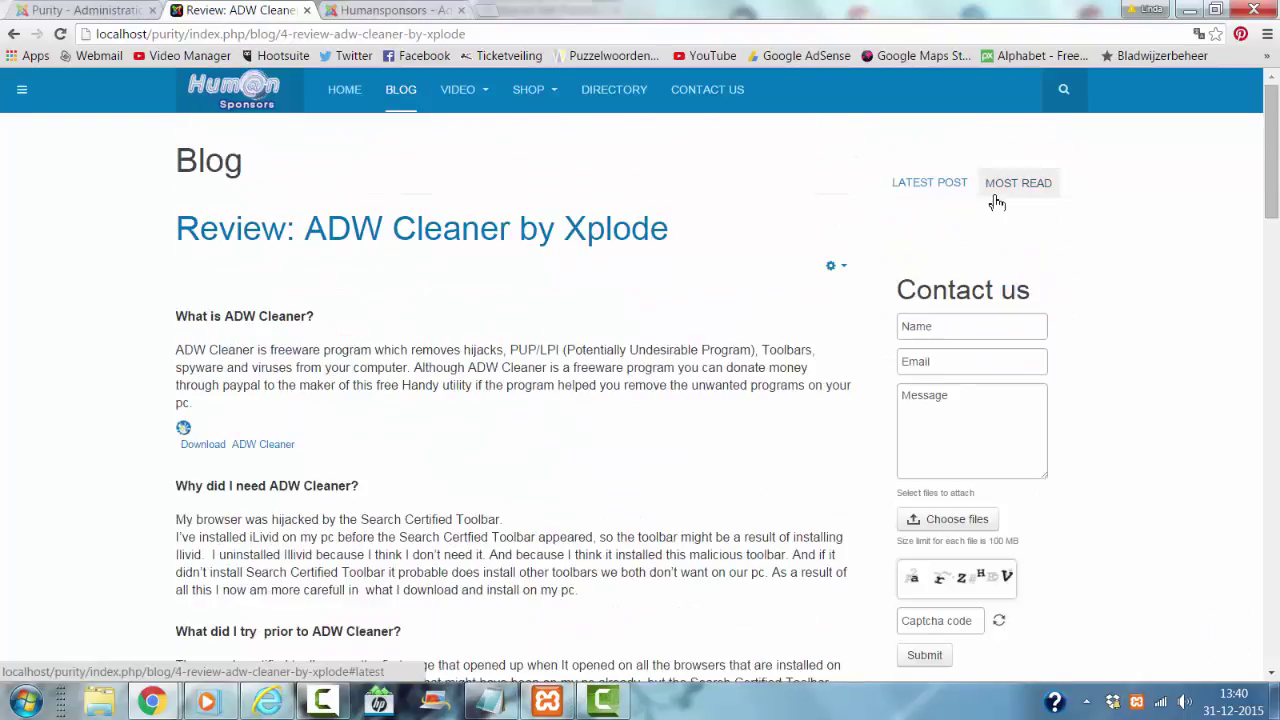
pyautogui.click(914, 182)
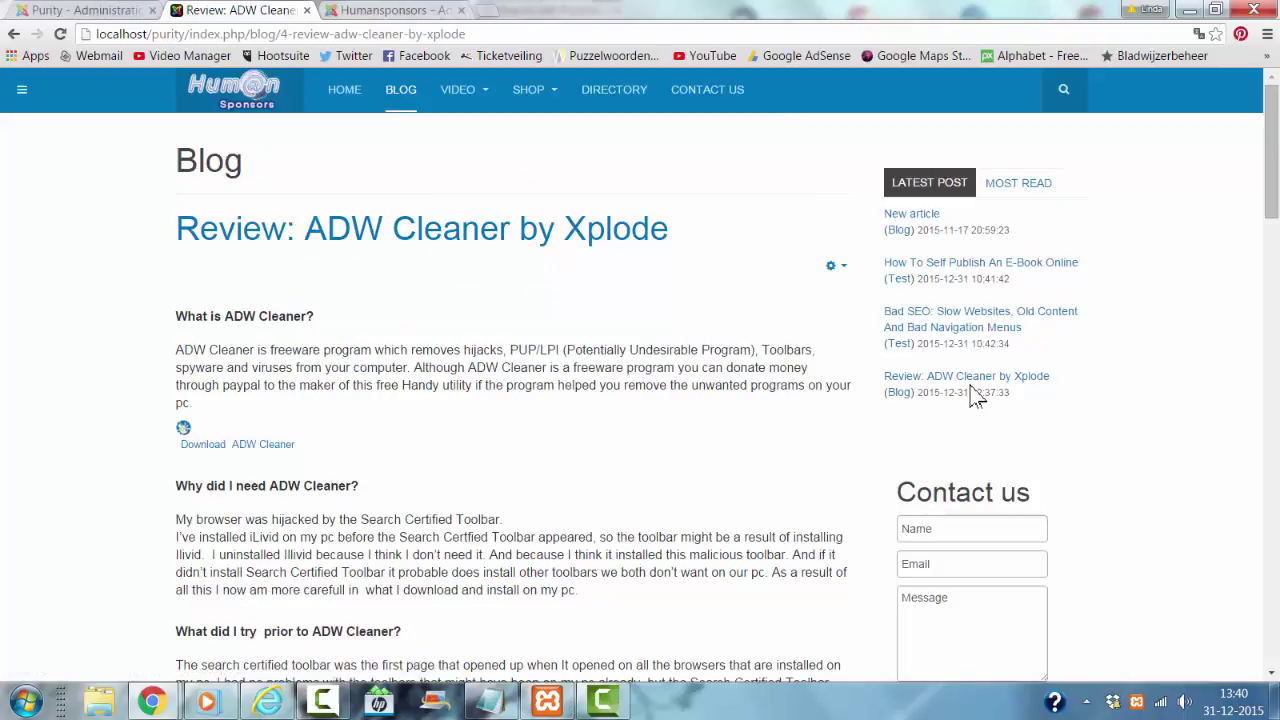
pyautogui.scroll(-20, 975, 395)
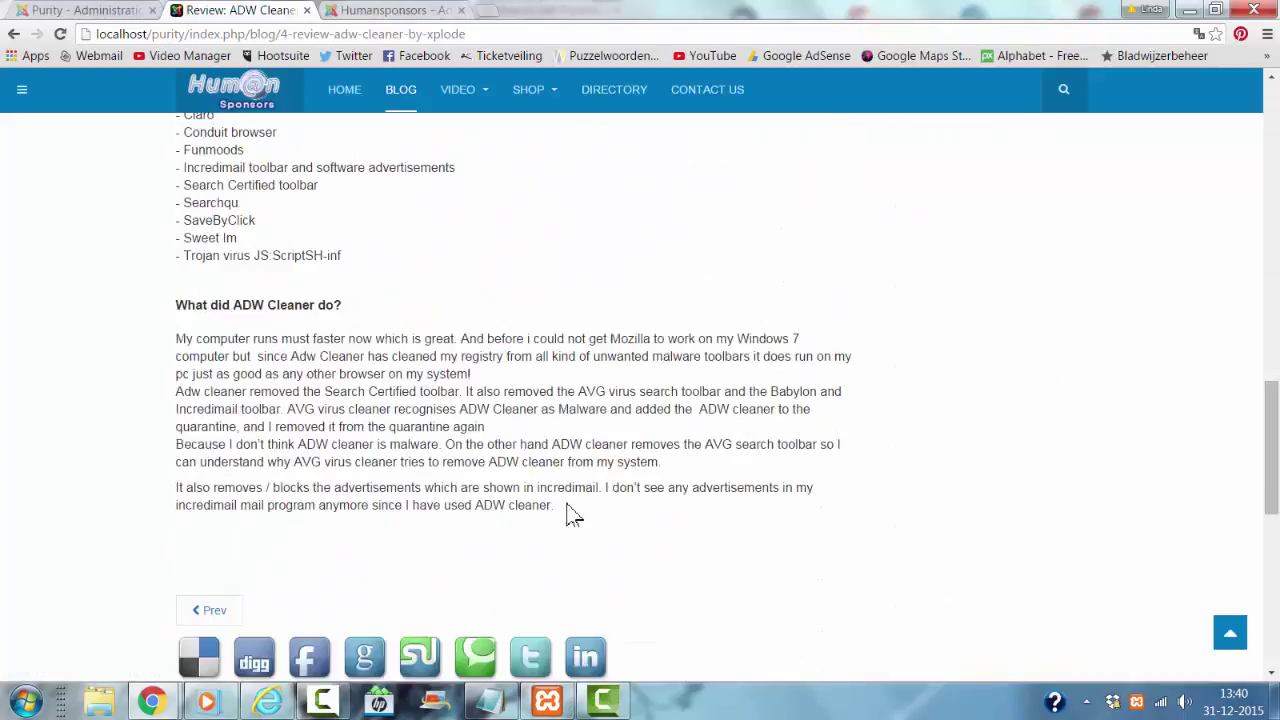
pyautogui.scroll(-3, 569, 514)
pyautogui.scroll(20, 580, 509)
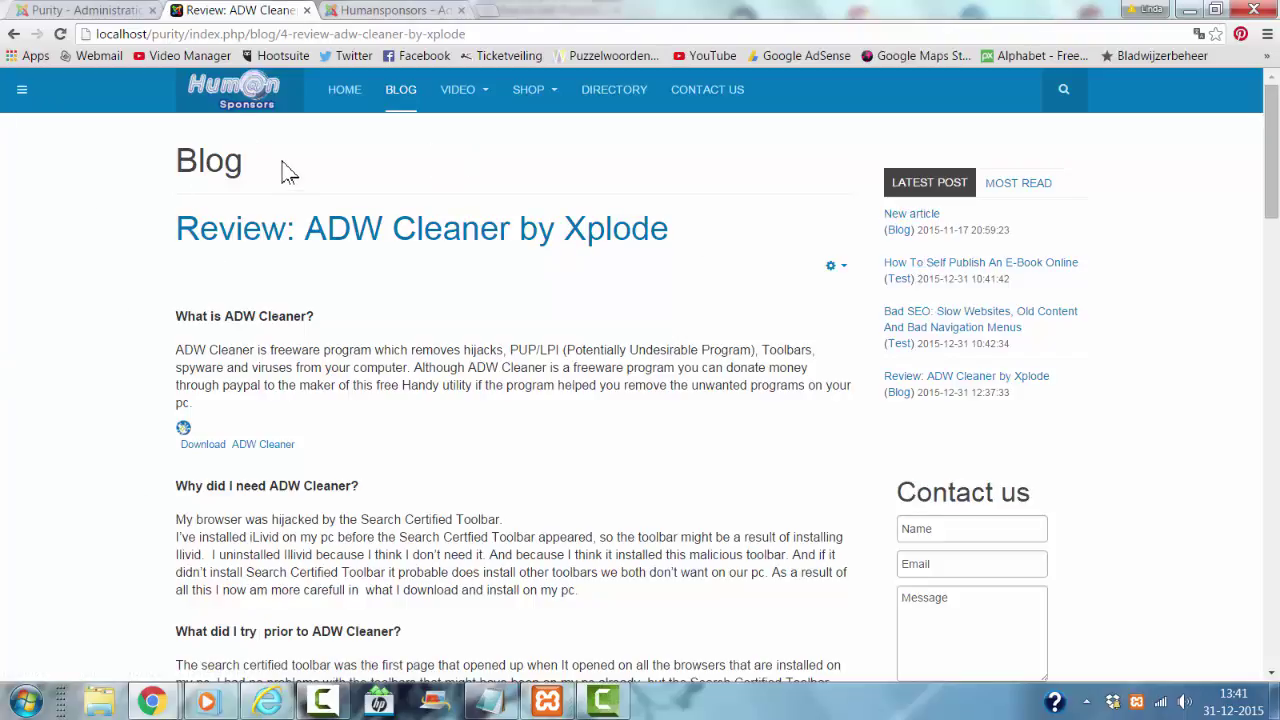
pyautogui.doubleClick(203, 165)
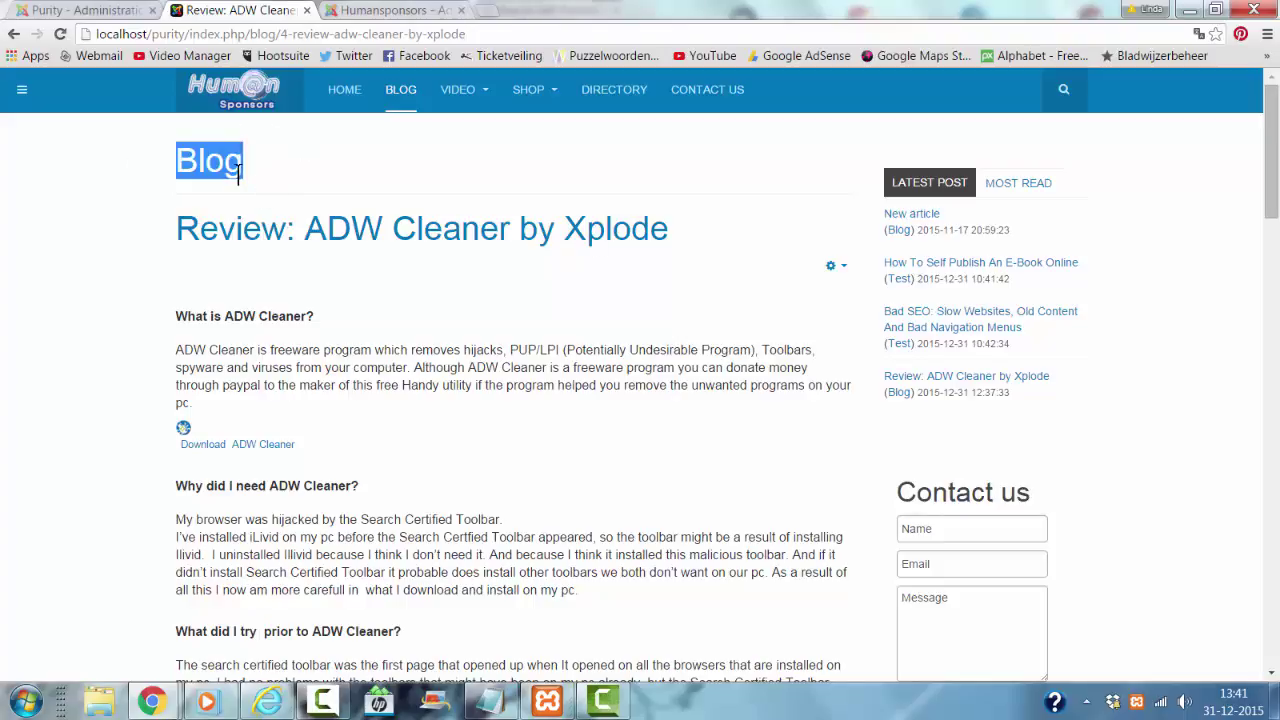
# Set Show Title to Hide in the Blog menu item's Options and save.
pyautogui.click(110, 11)
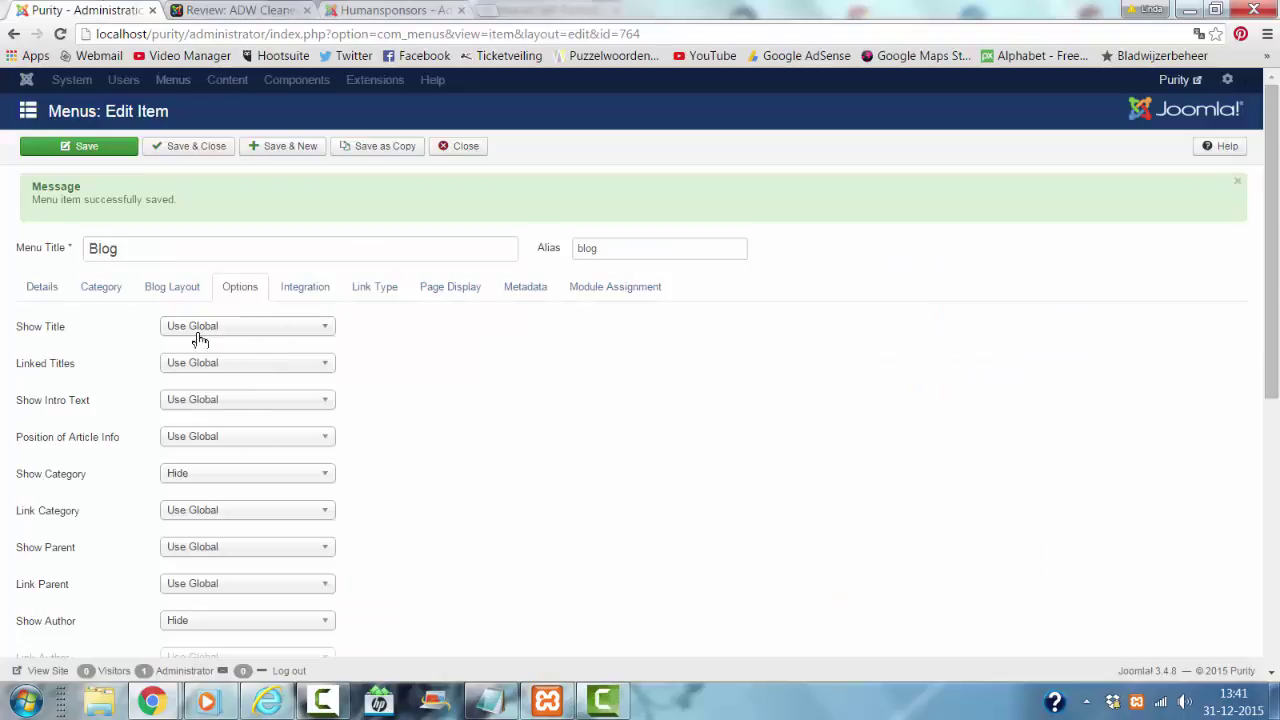
pyautogui.click(40, 287)
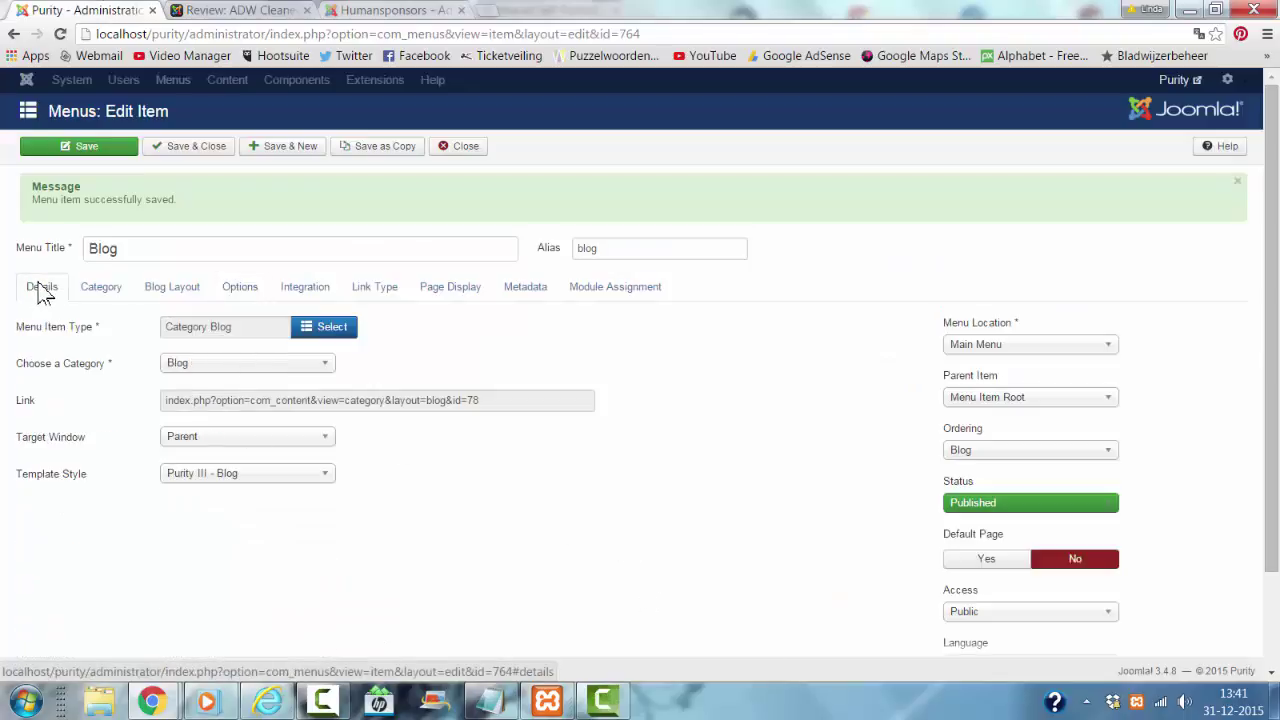
pyautogui.click(229, 289)
pyautogui.click(205, 330)
pyautogui.click(197, 392)
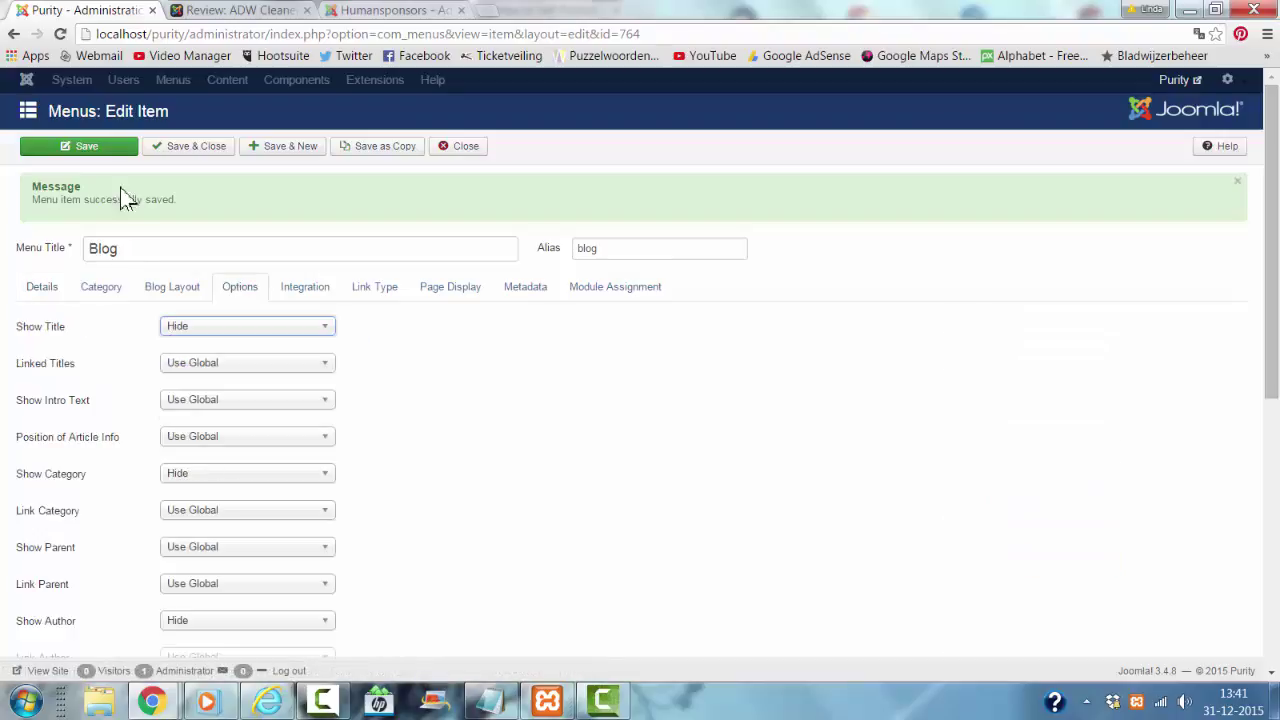
pyautogui.click(118, 150)
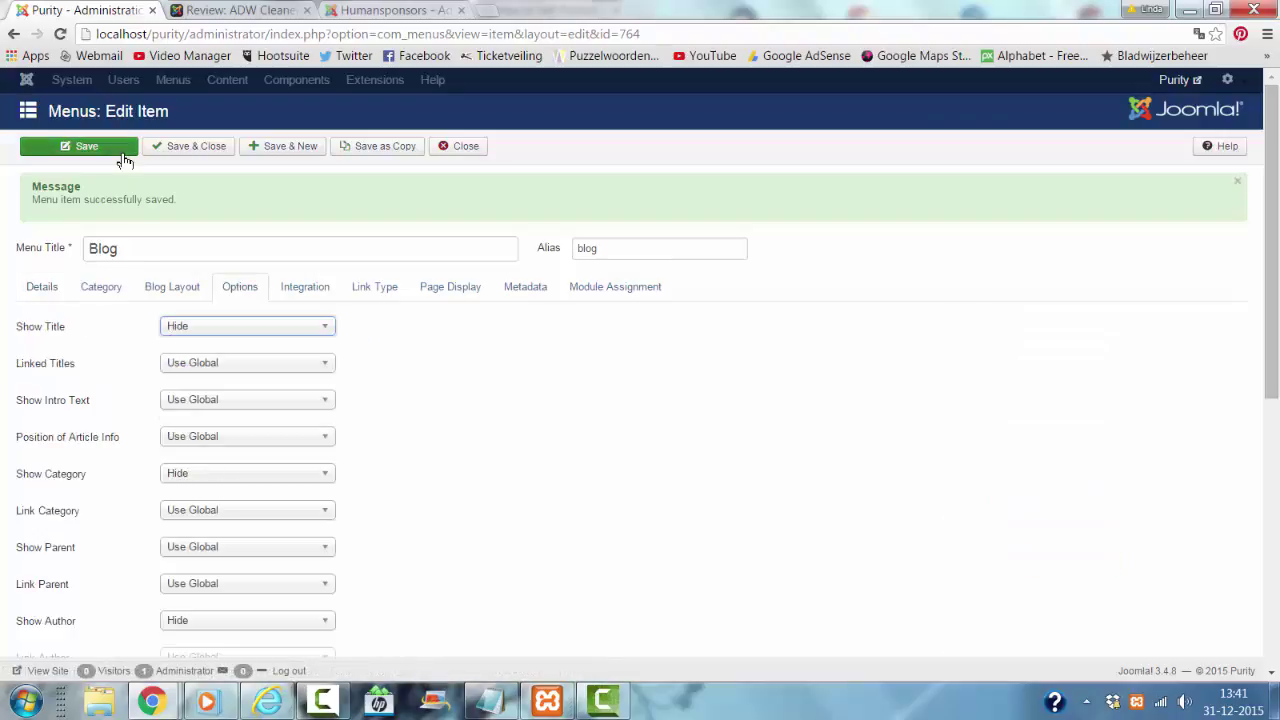
# Reload the live Blog page to confirm the article title is hidden.
pyautogui.click(234, 12)
pyautogui.click(232, 33)
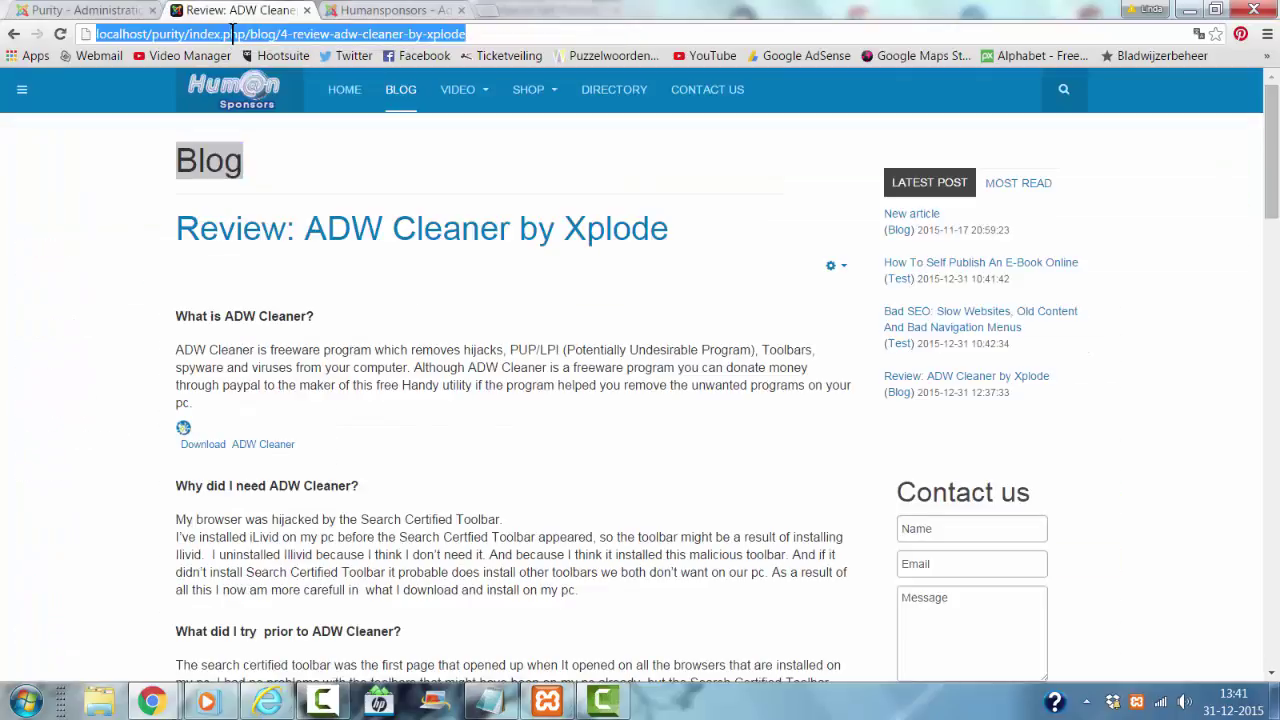
pyautogui.press('Return')
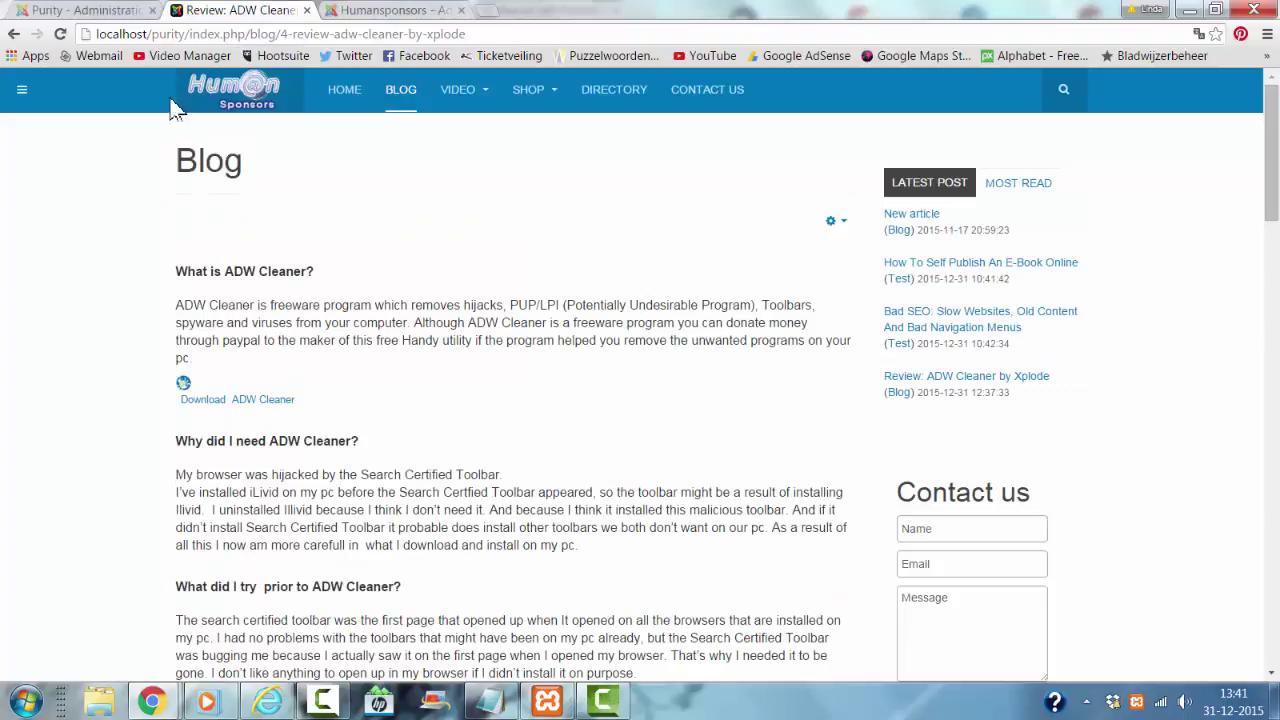
pyautogui.click(126, 12)
# Set Show Title back to Show and review the Details, Category and Blog Layout settings.
pyautogui.click(236, 326)
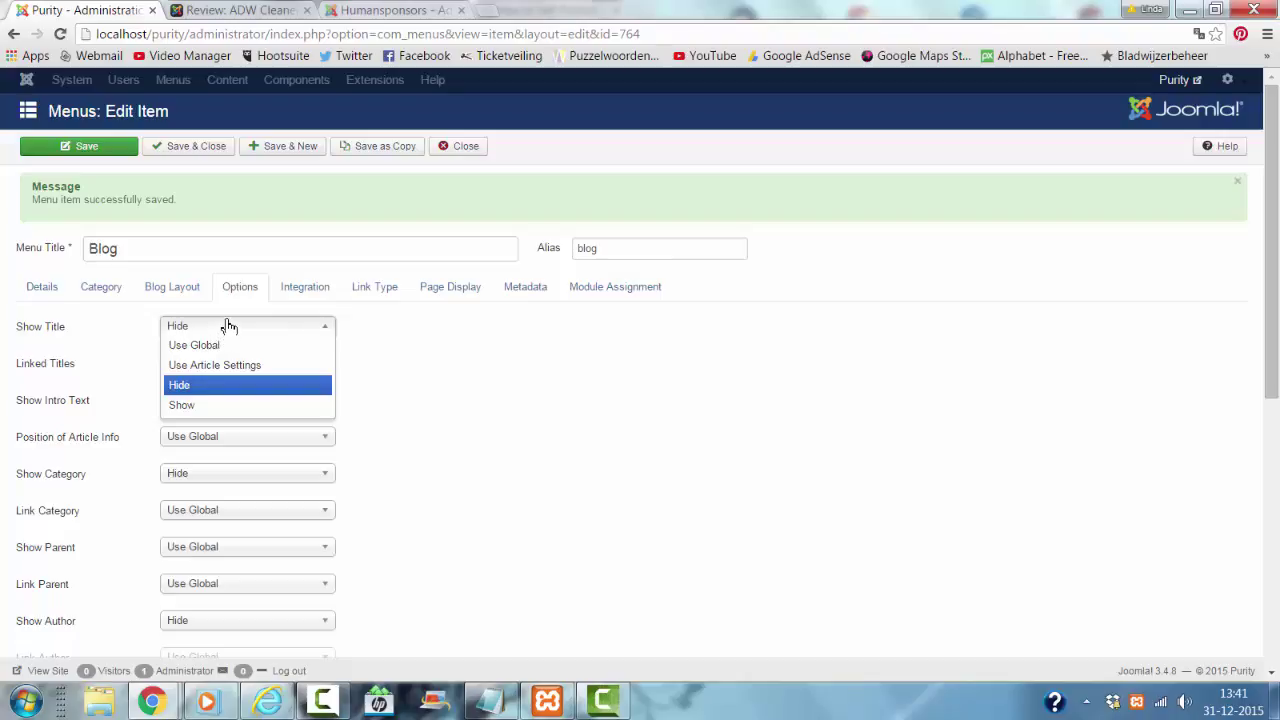
pyautogui.click(213, 410)
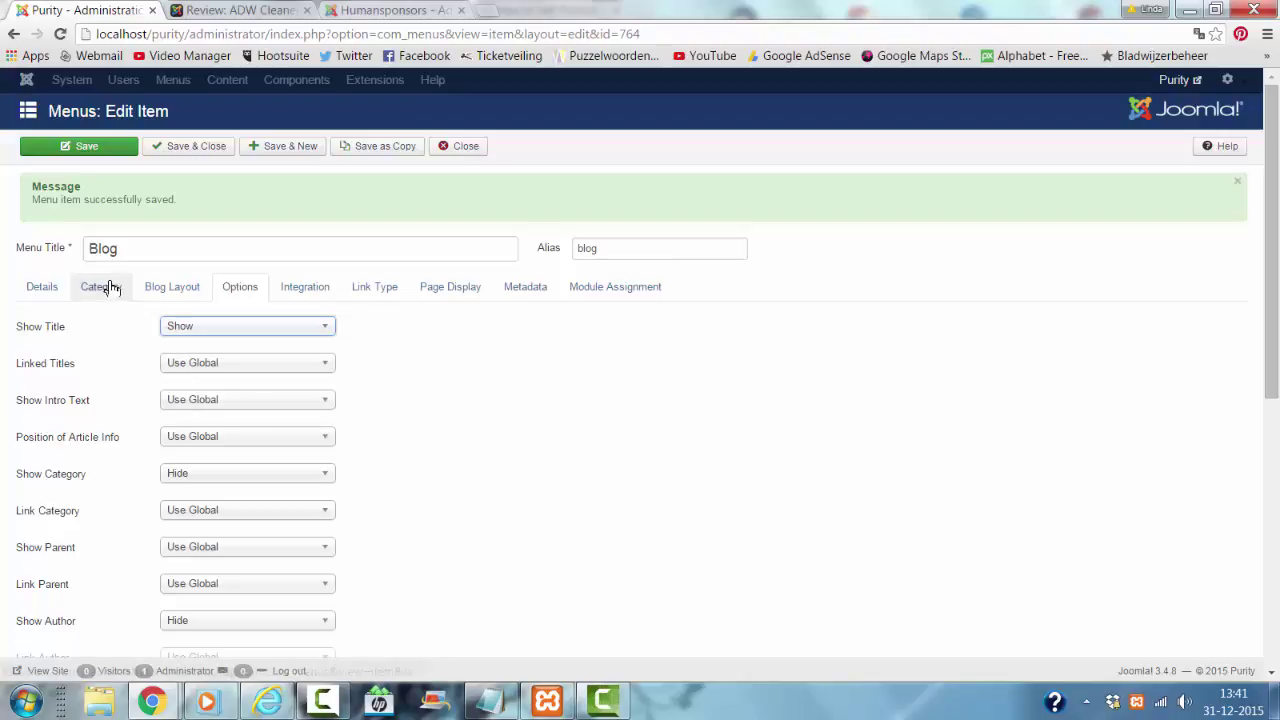
pyautogui.click(41, 286)
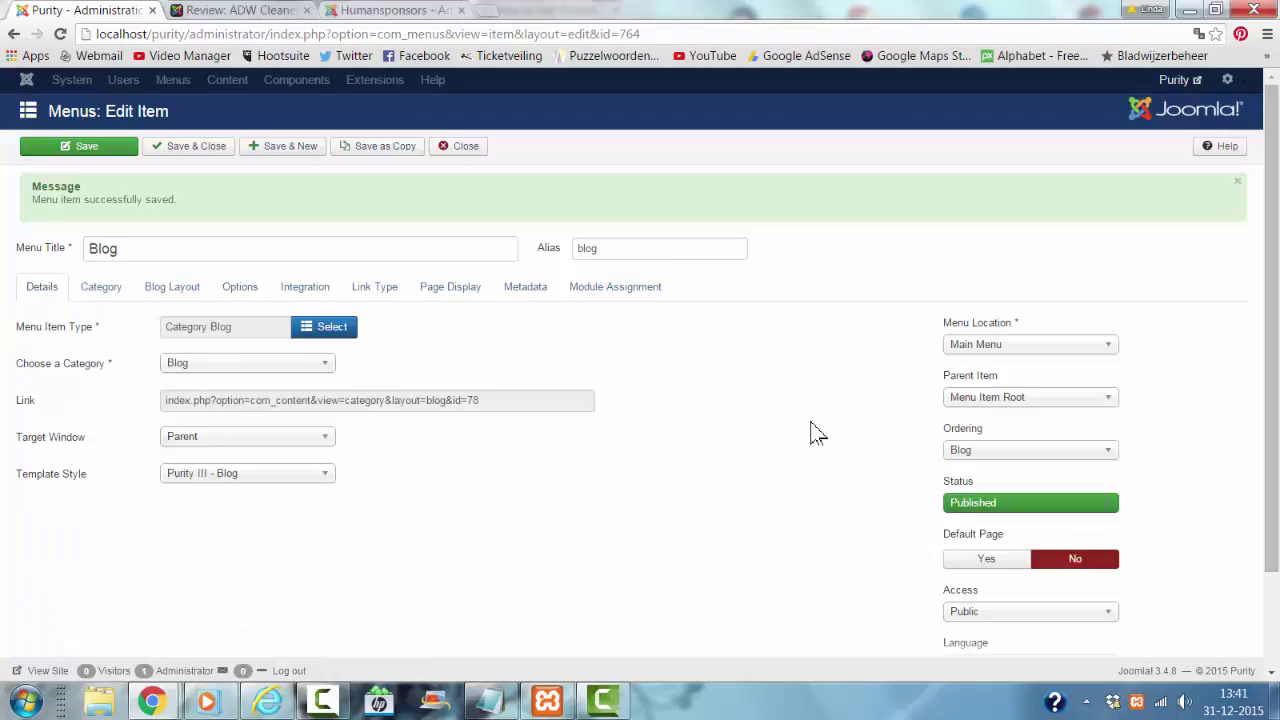
pyautogui.scroll(-2, 733, 412)
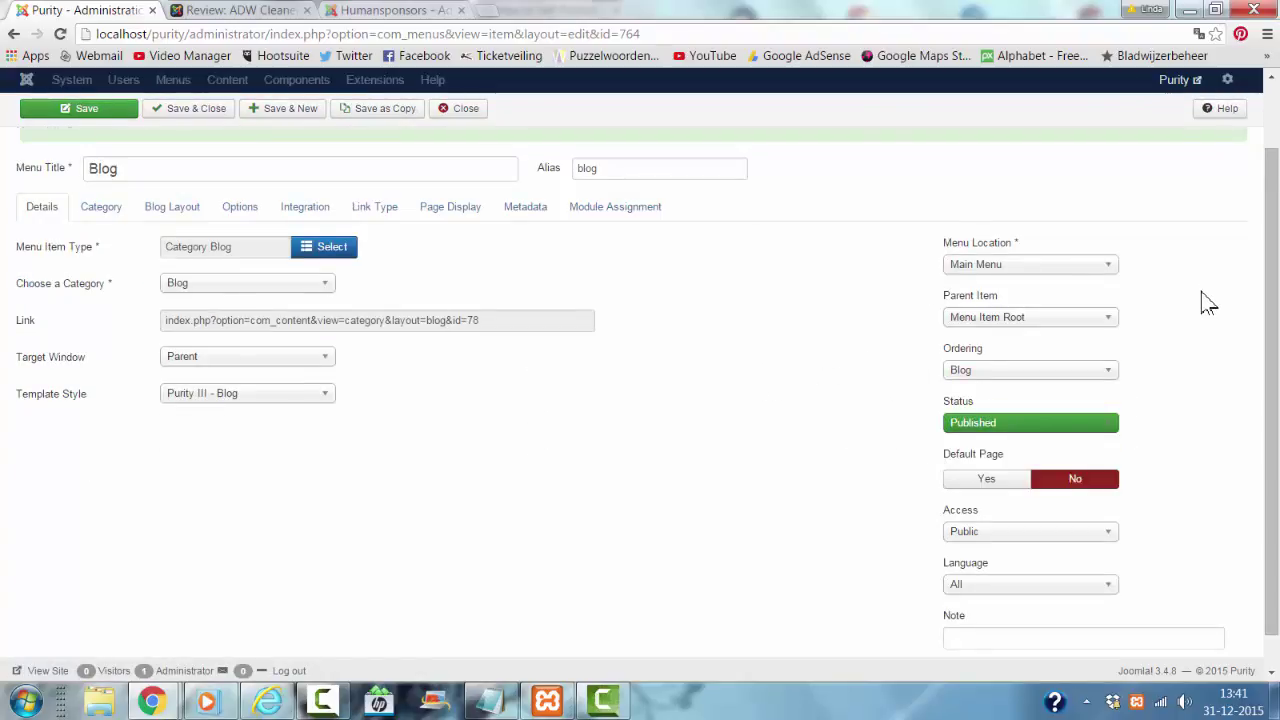
pyautogui.scroll(-1, 1208, 304)
pyautogui.scroll(3, 1208, 304)
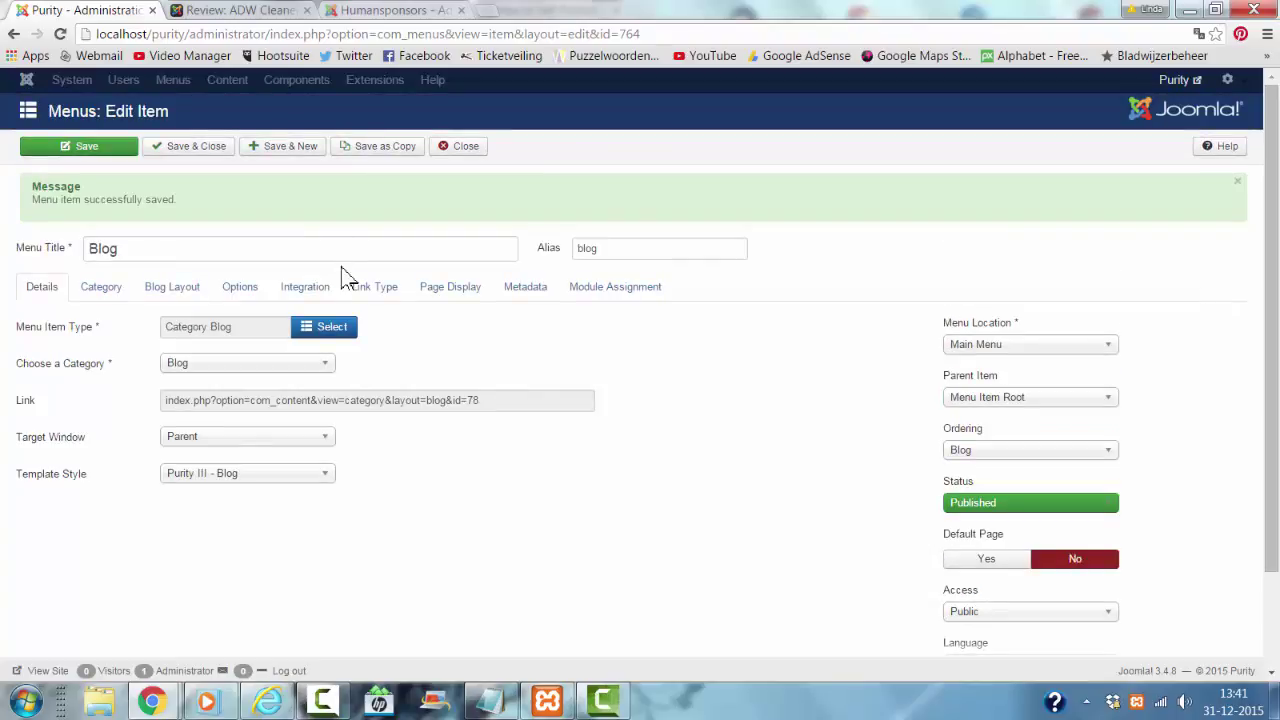
pyautogui.click(101, 287)
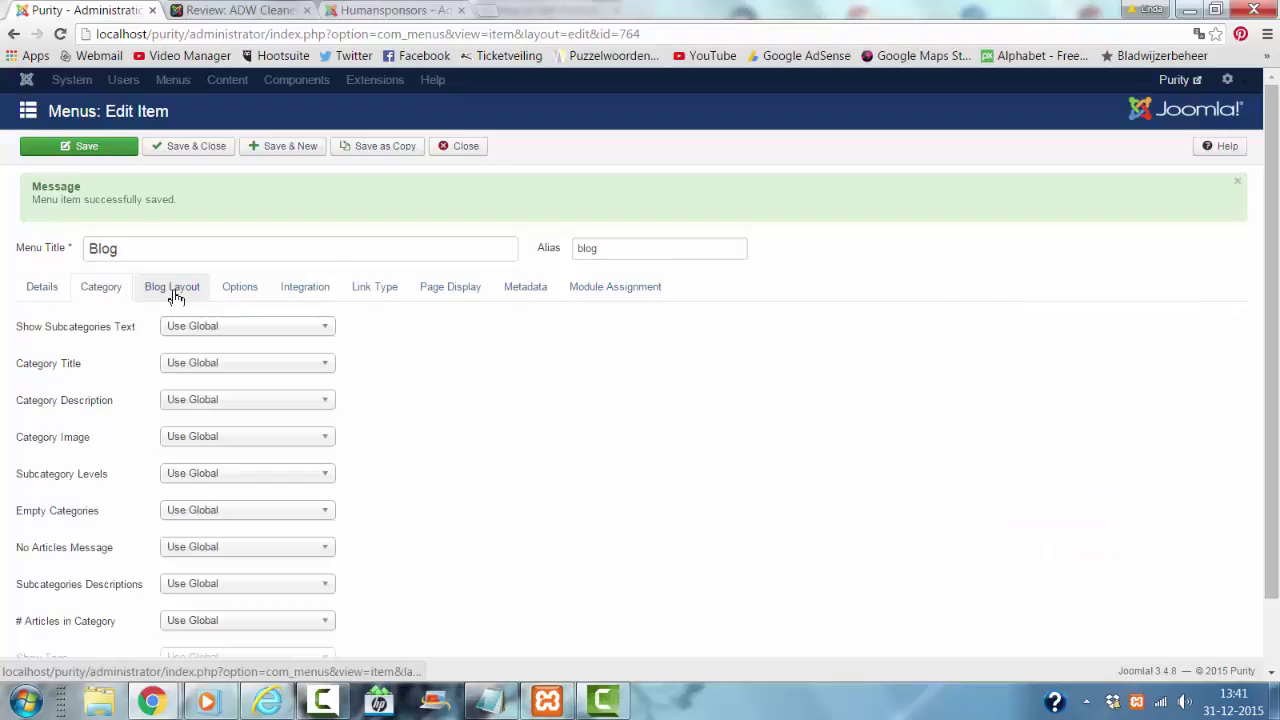
pyautogui.click(173, 292)
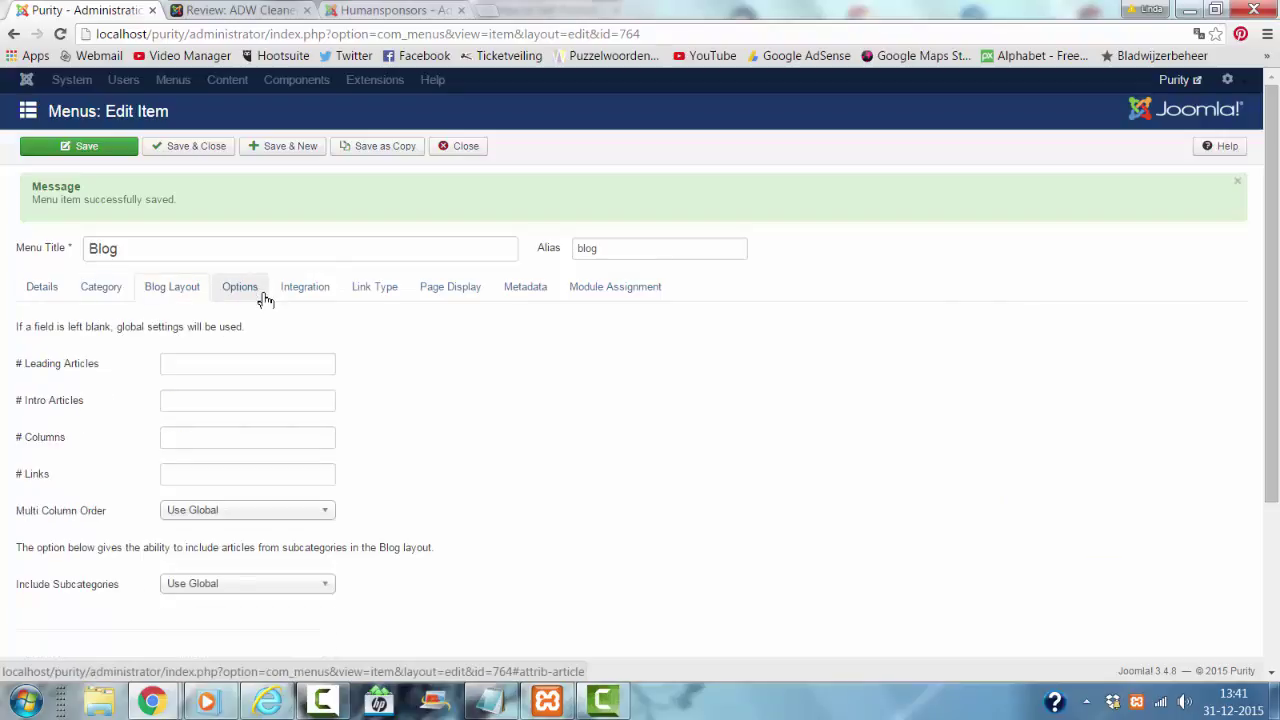
pyautogui.click(242, 290)
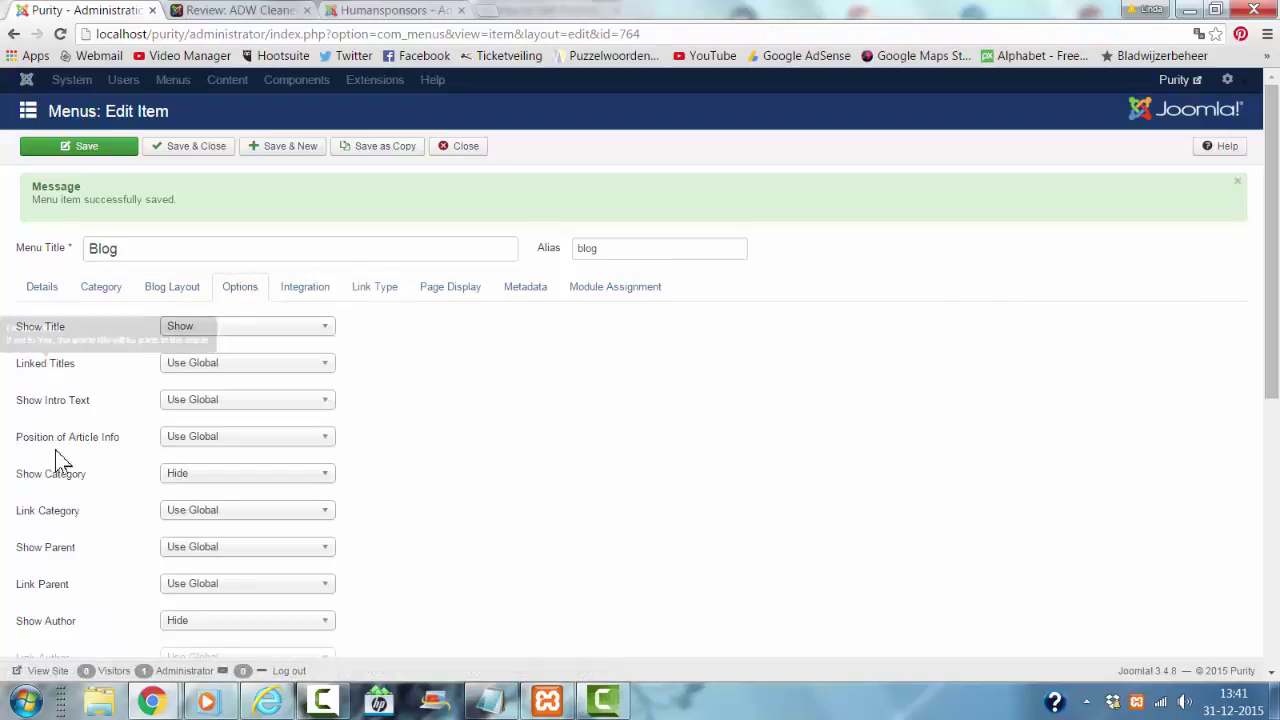
# Set Show Page Heading to No under Page Display and save the menu item.
pyautogui.scroll(-1, 70, 513)
pyautogui.scroll(-2, 70, 540)
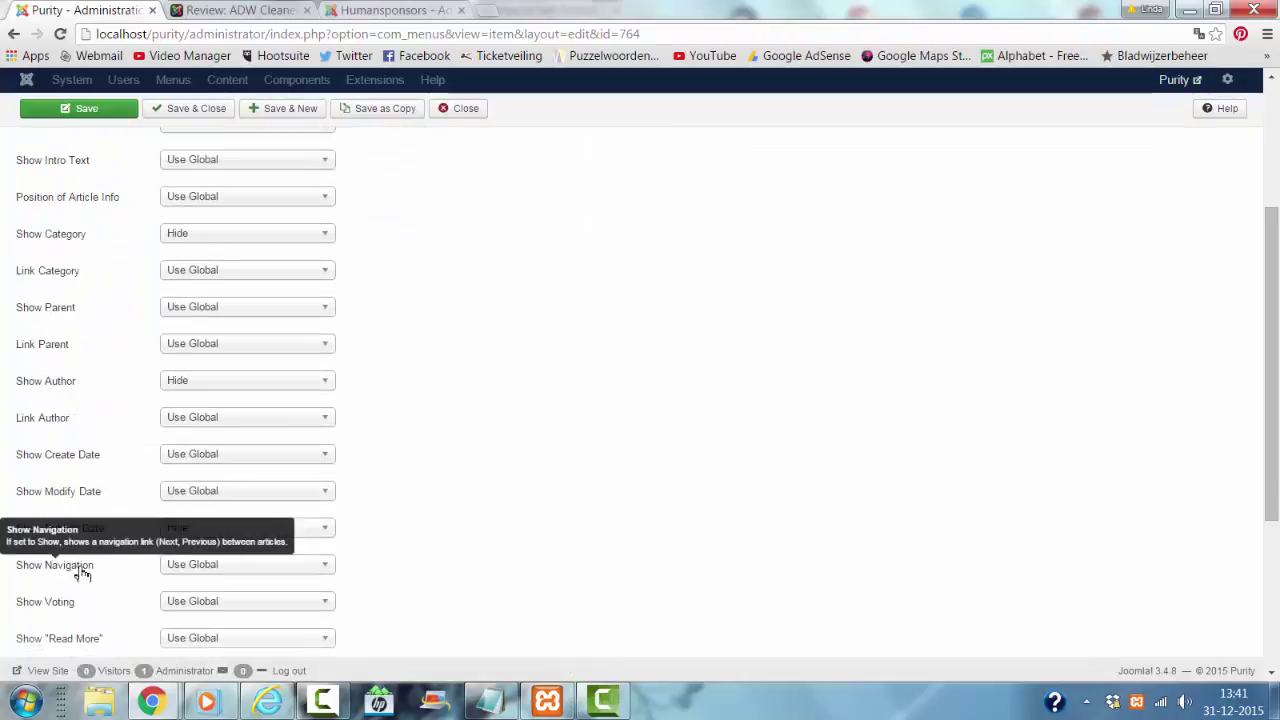
pyautogui.scroll(-3, 80, 580)
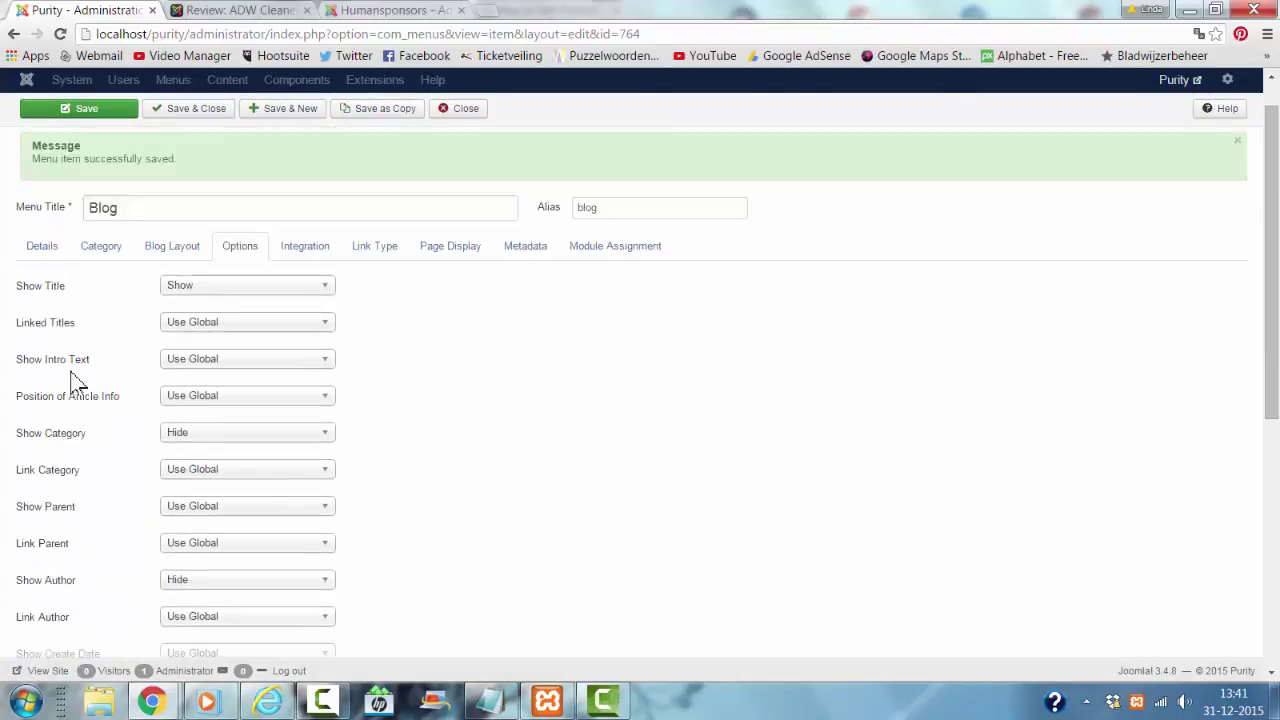
pyautogui.scroll(1, 71, 380)
pyautogui.click(443, 289)
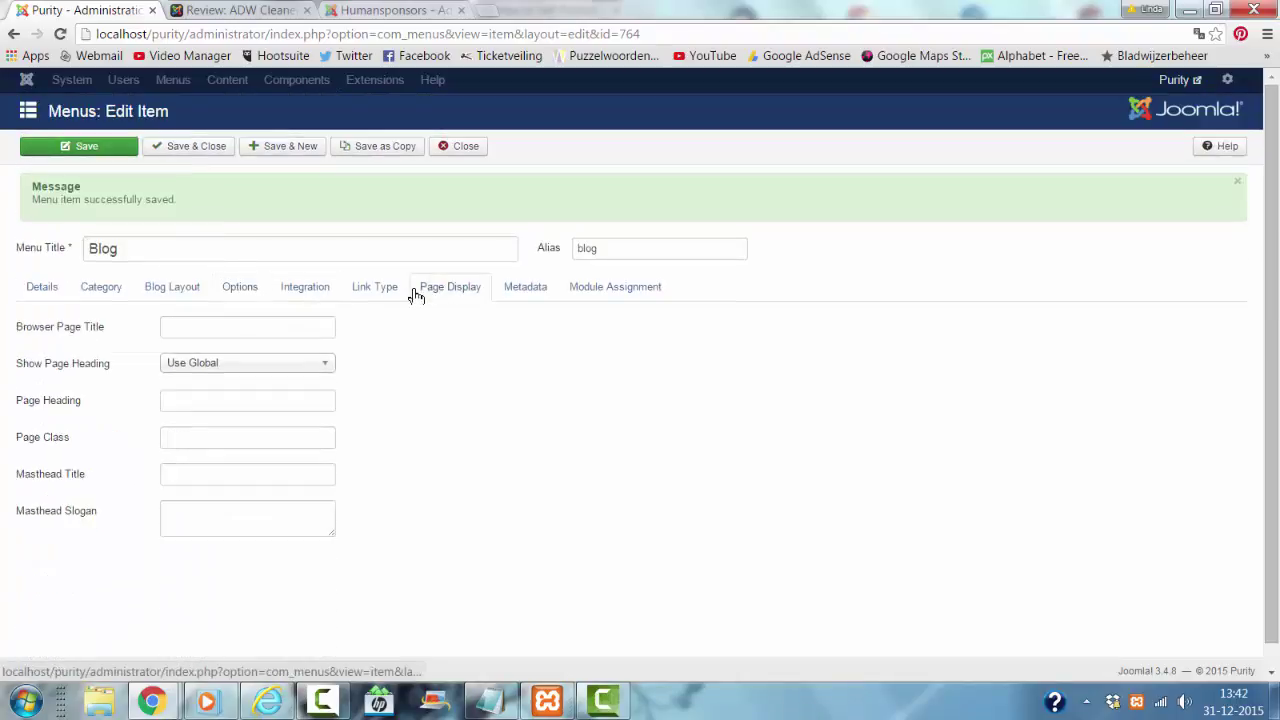
pyautogui.moveTo(77, 379)
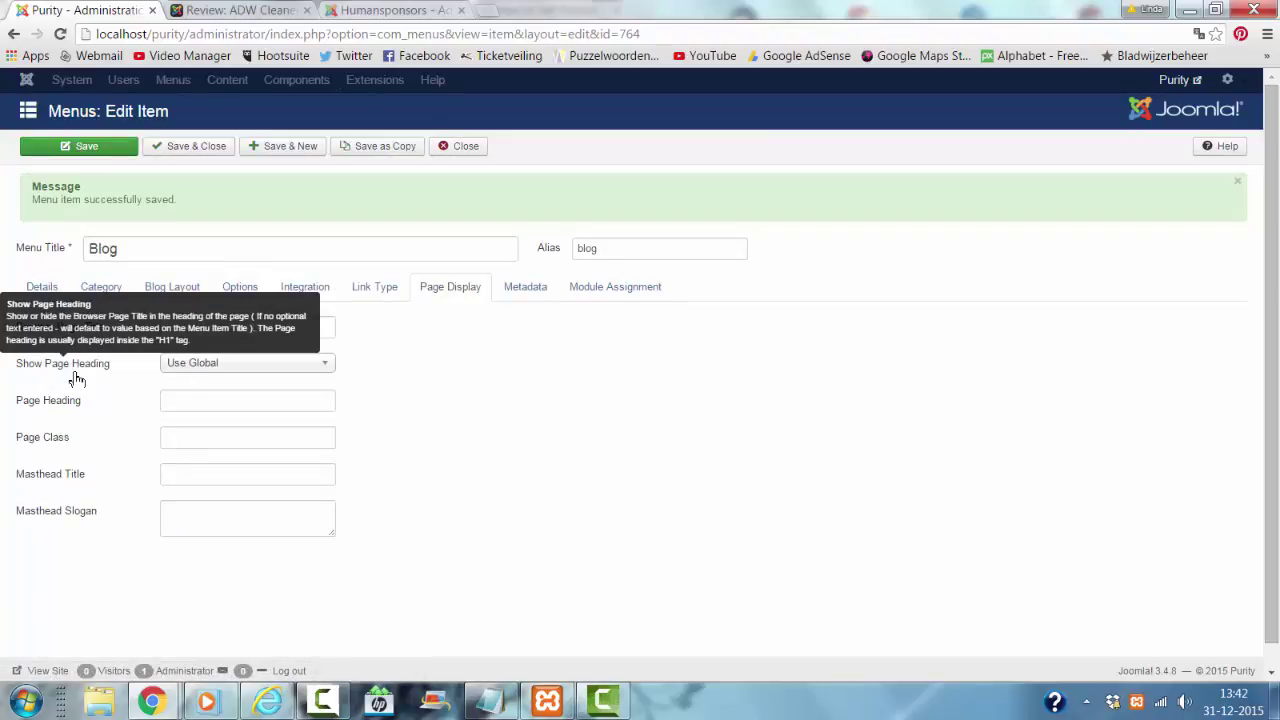
pyautogui.click(270, 363)
pyautogui.click(231, 423)
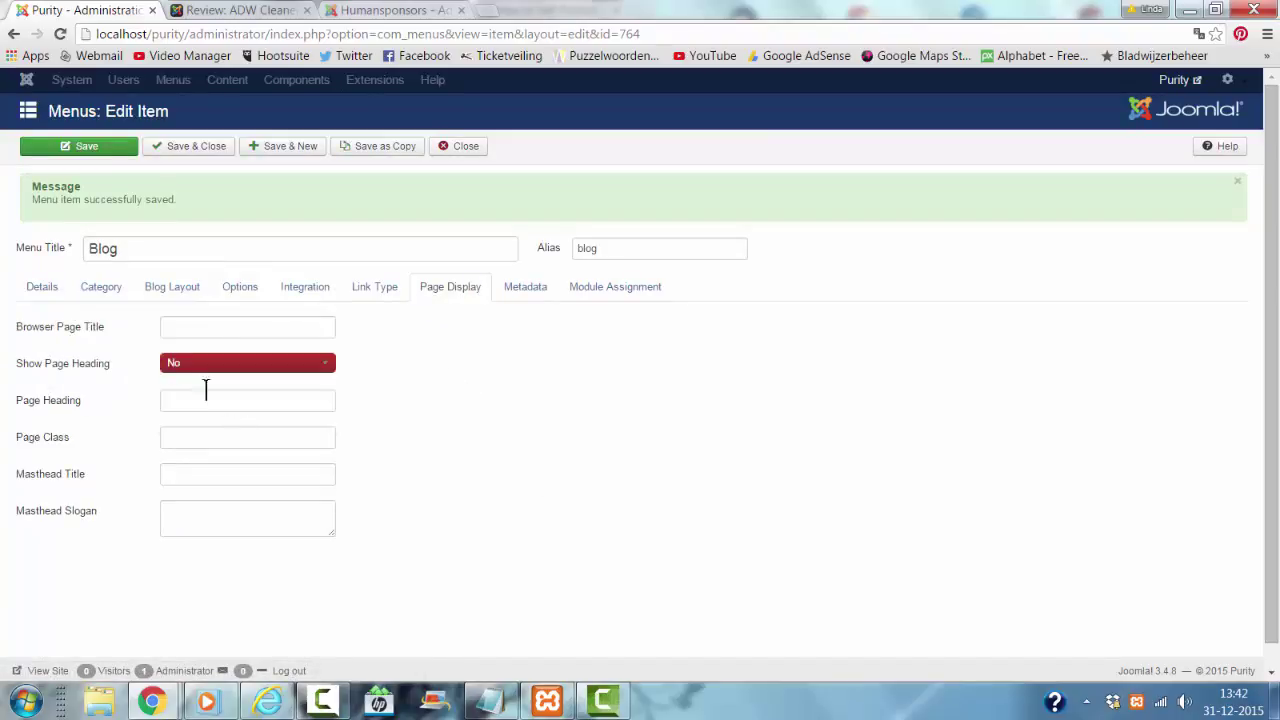
pyautogui.click(87, 150)
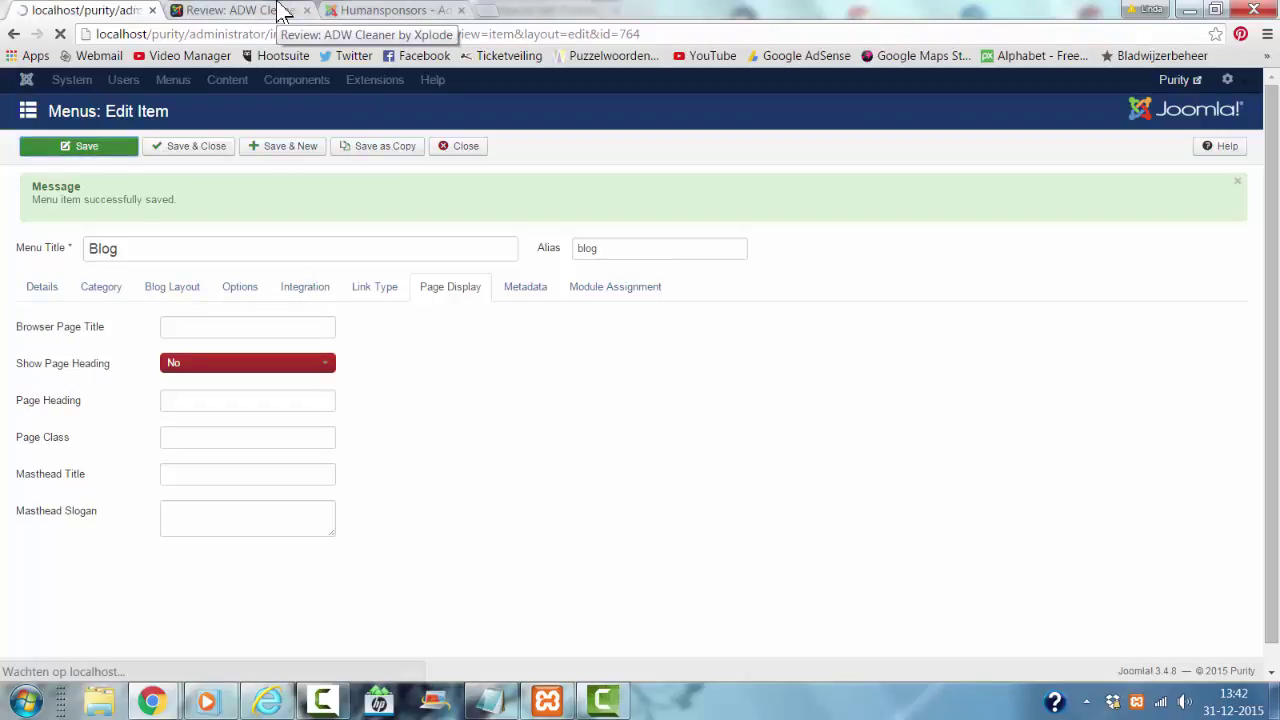
# Reload the front-end ADW Cleaner review page to check the page heading change.
pyautogui.click(283, 12)
pyautogui.click(281, 33)
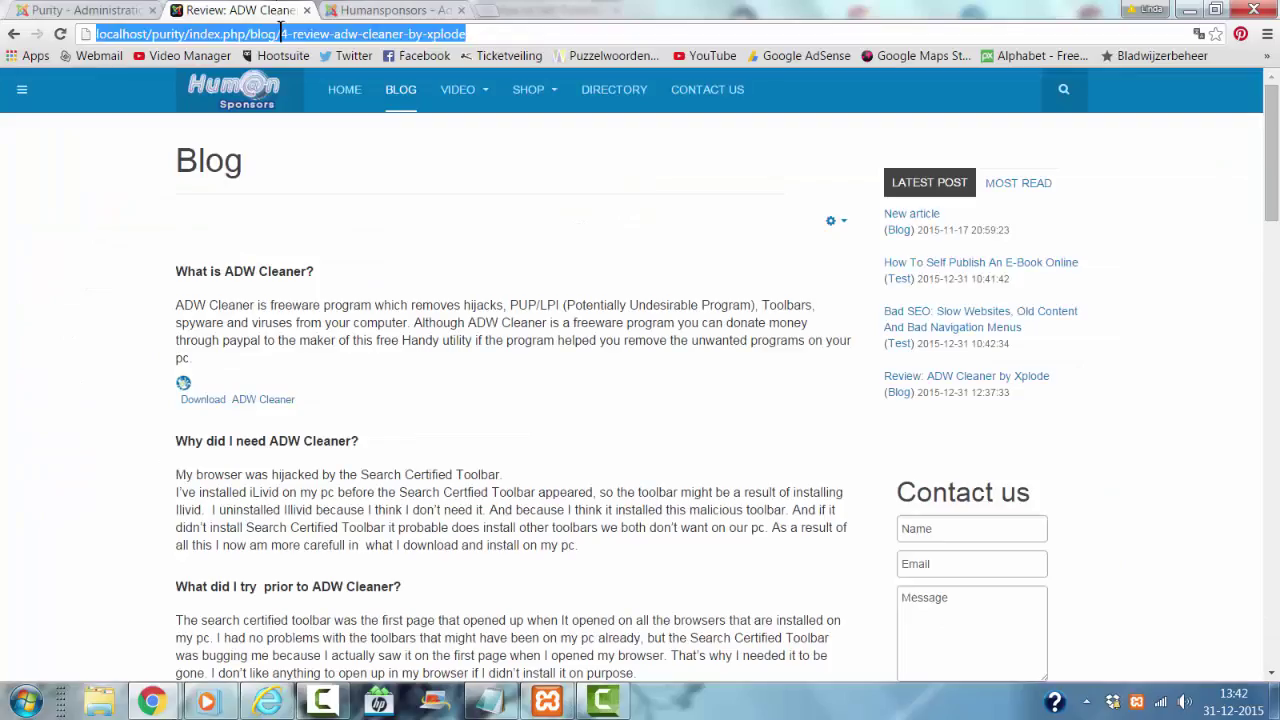
pyautogui.press('Return')
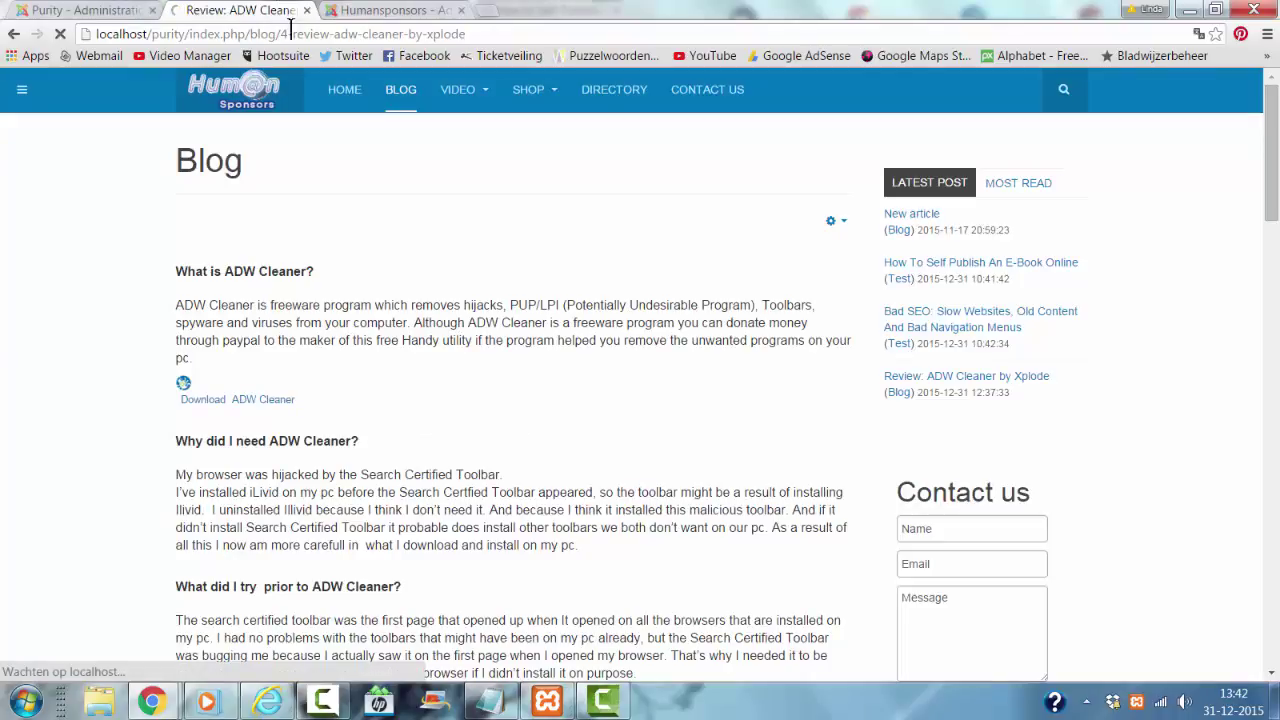